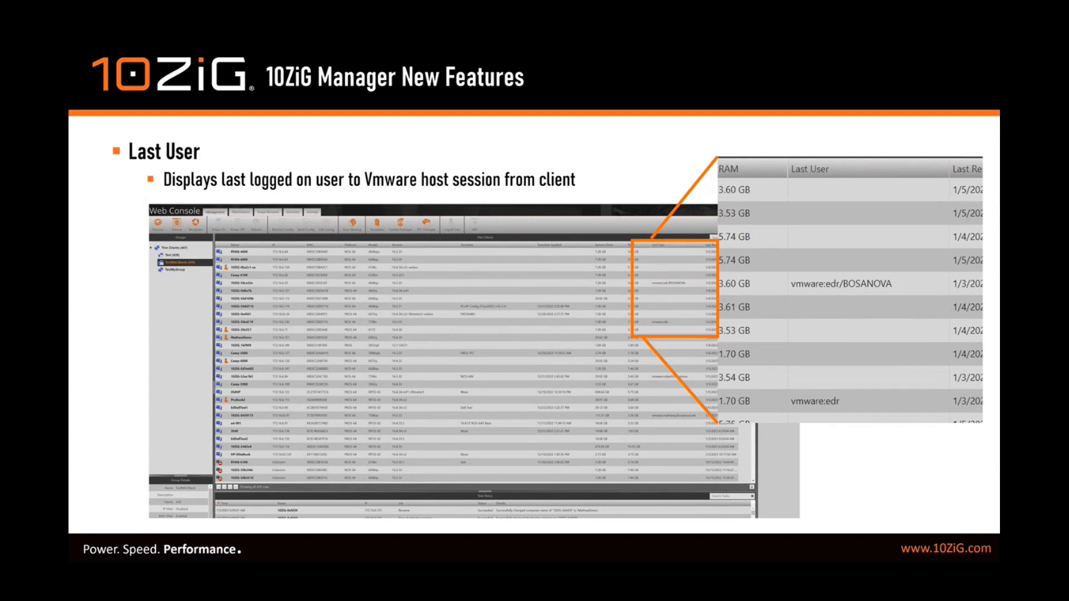
Step through the System Messages and Firmware Add-On Support slides to the 'Demonstration: HTML GUI' slide
key(Right)
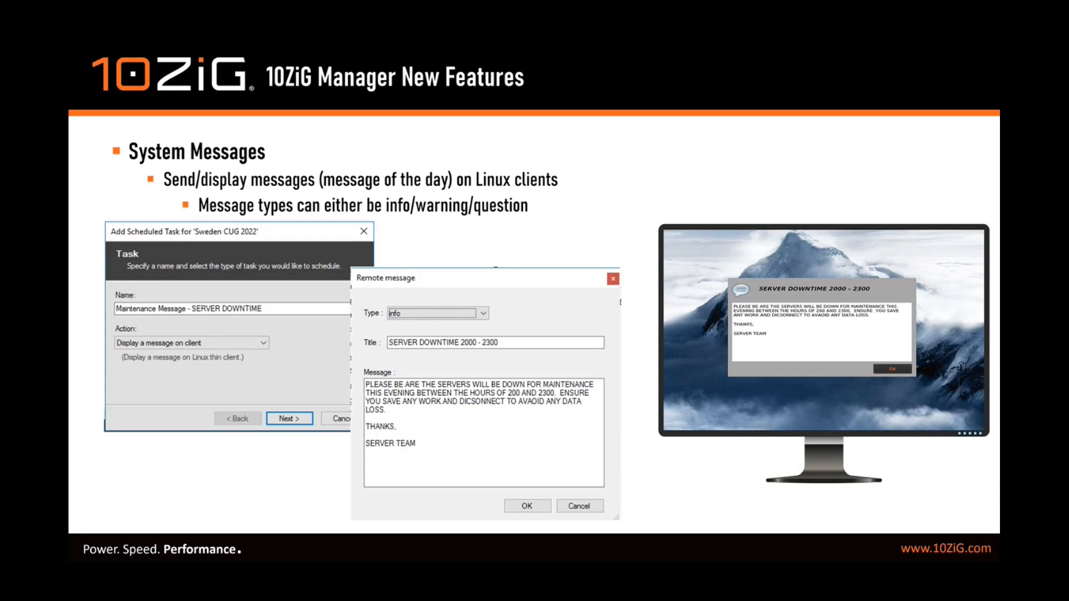
key(Right)
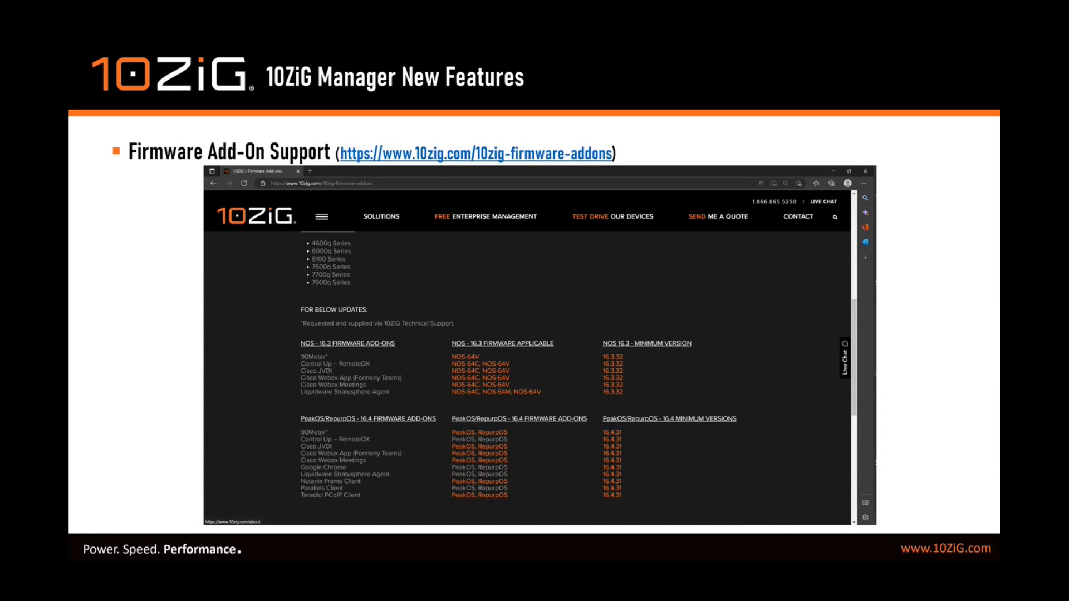
key(Left)
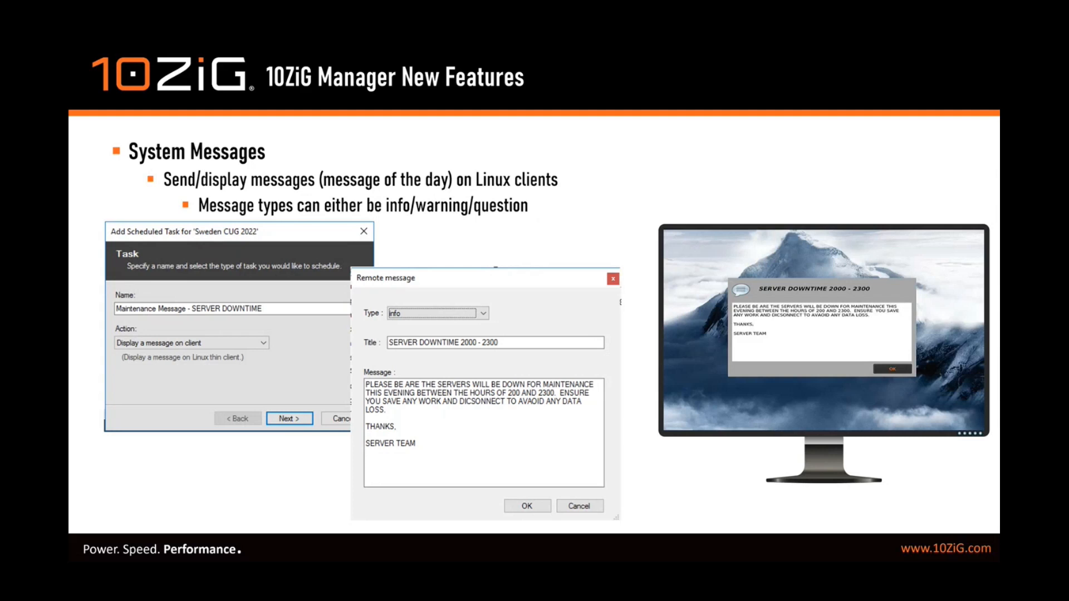
key(Right)
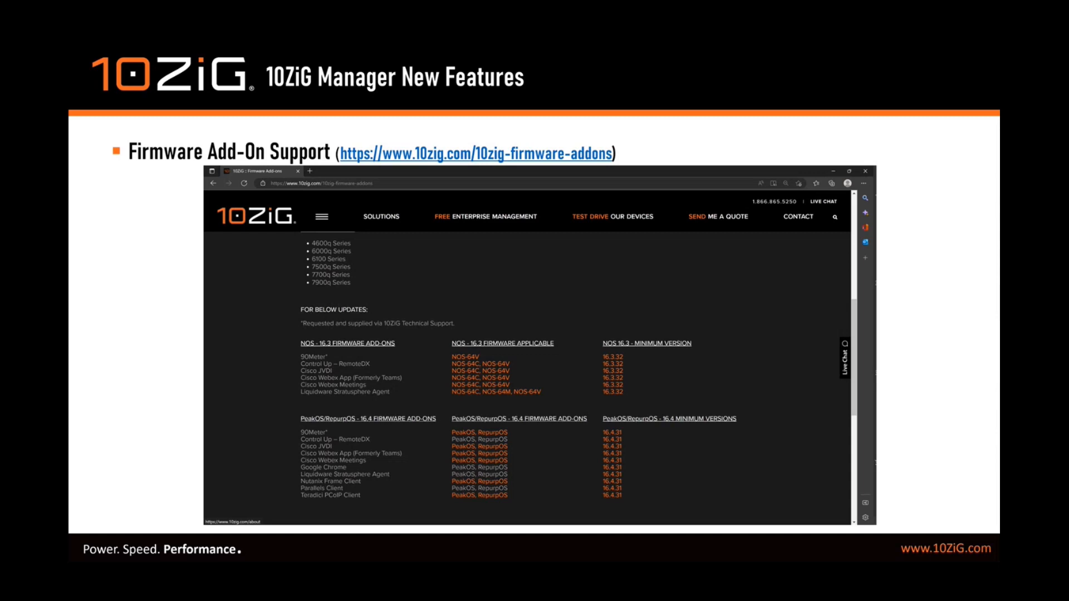
key(Right)
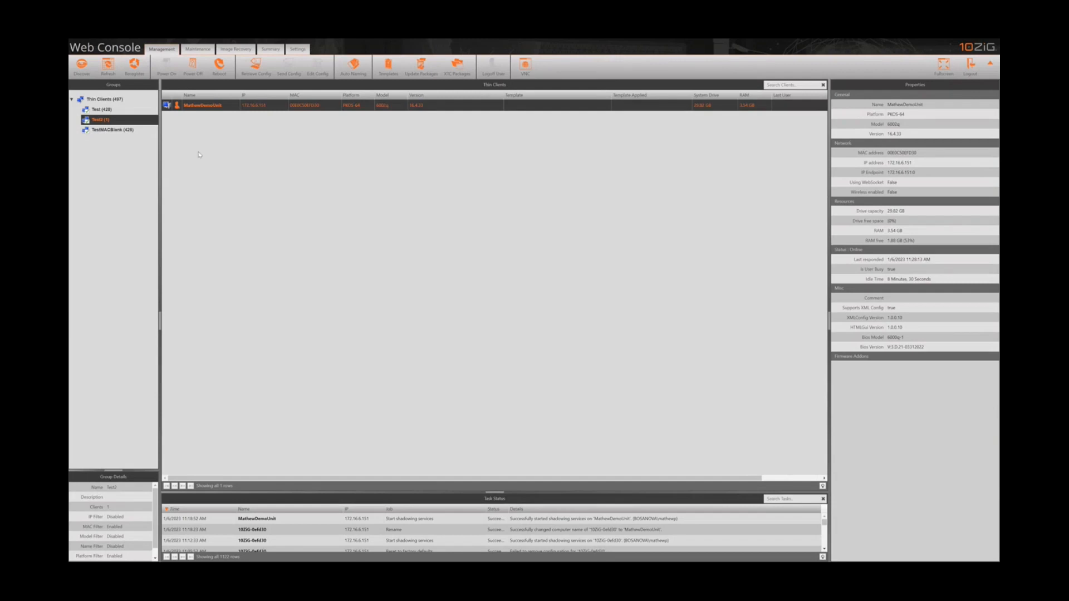
Retrieve the demo thin client's configuration and select the resulting task entry in Task Status
right_click(196, 108)
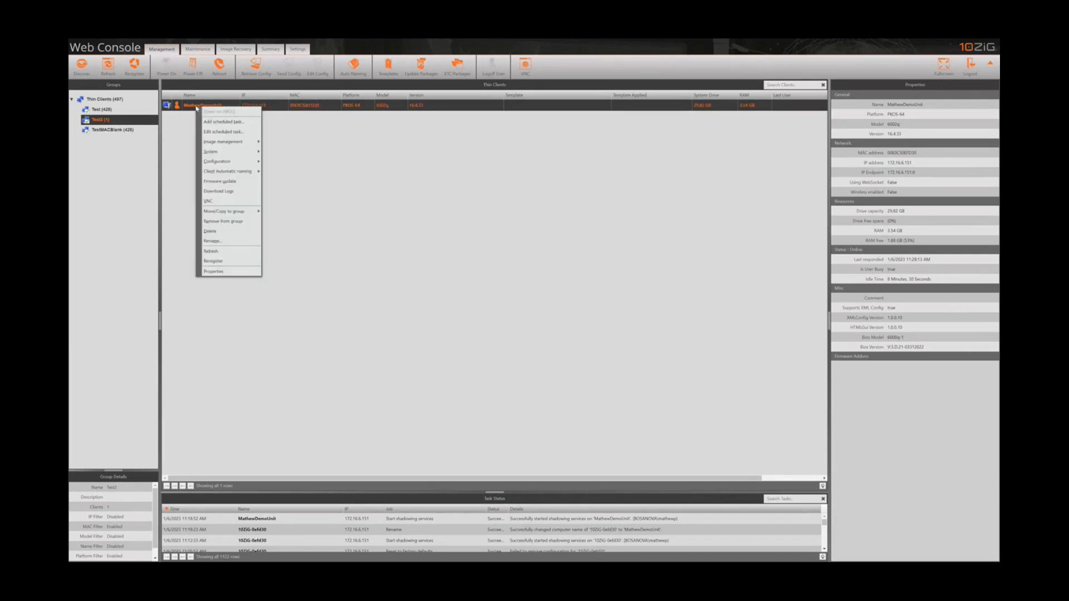
mouse_move(212, 143)
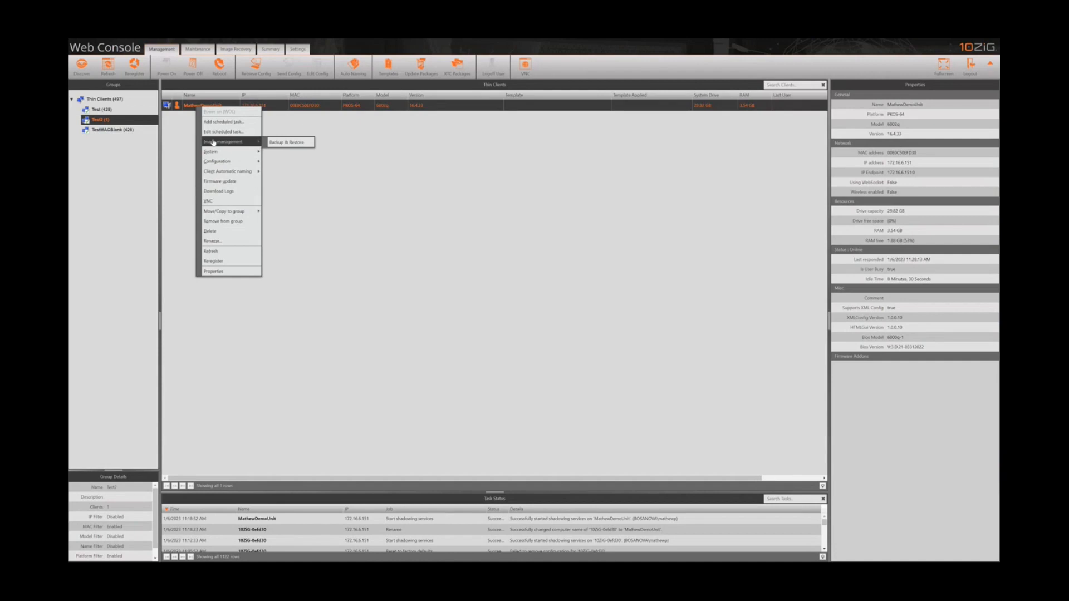
mouse_move(221, 160)
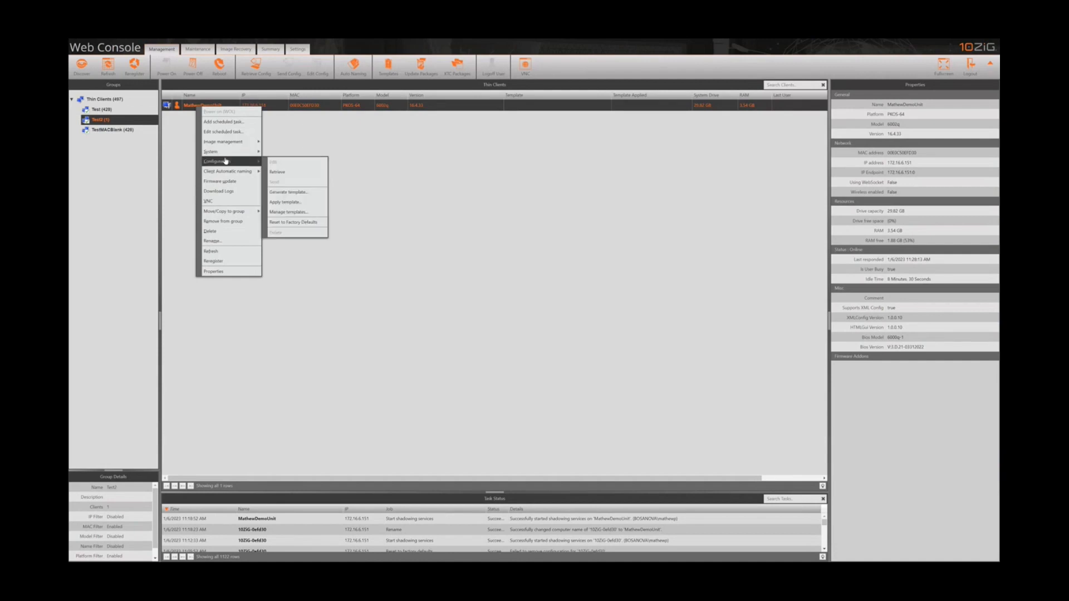
click(302, 176)
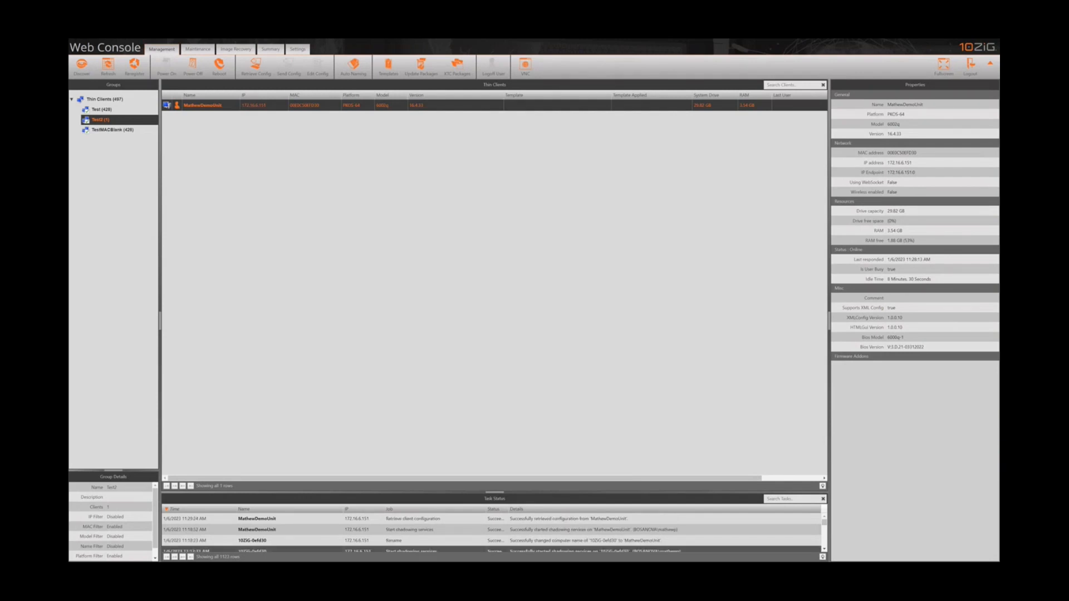
click(309, 518)
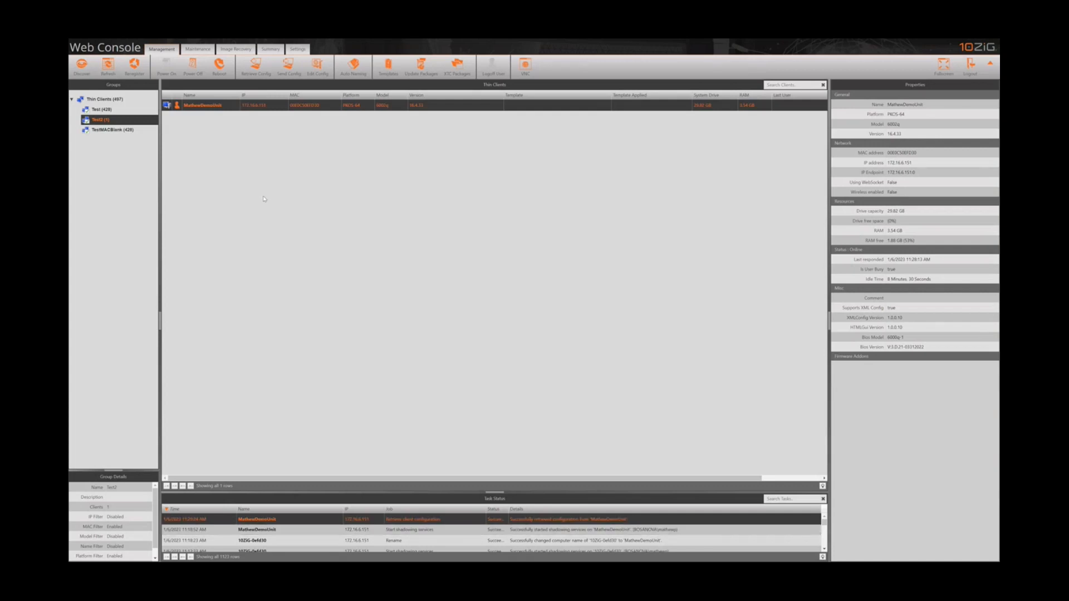
Generate template 'NewDemoTemp16.4.33' from the demo thin client, confirming the configuration retrieval
right_click(223, 109)
mouse_move(252, 162)
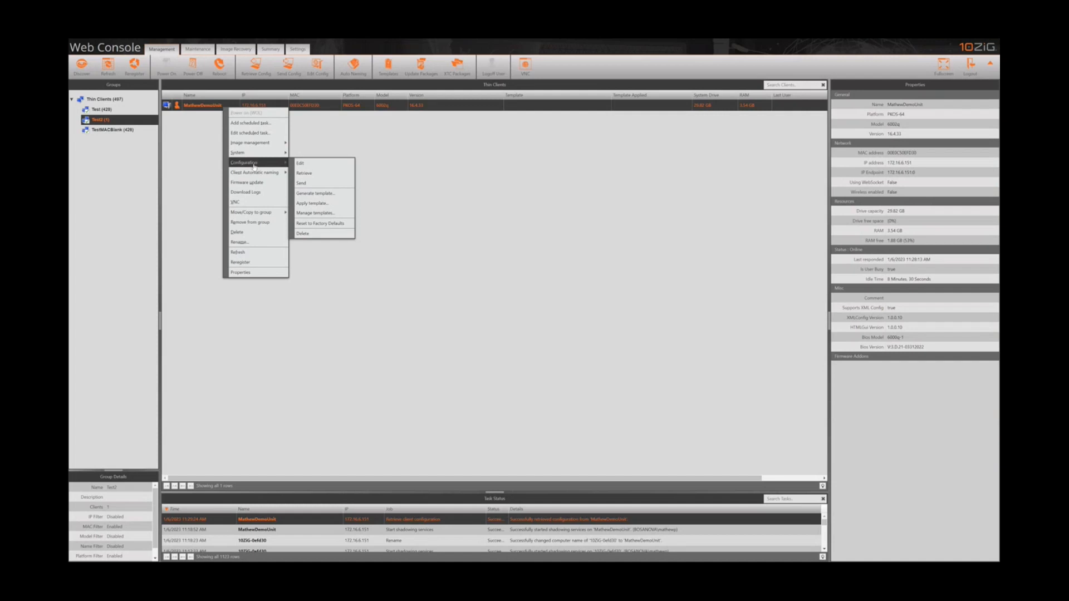
click(321, 193)
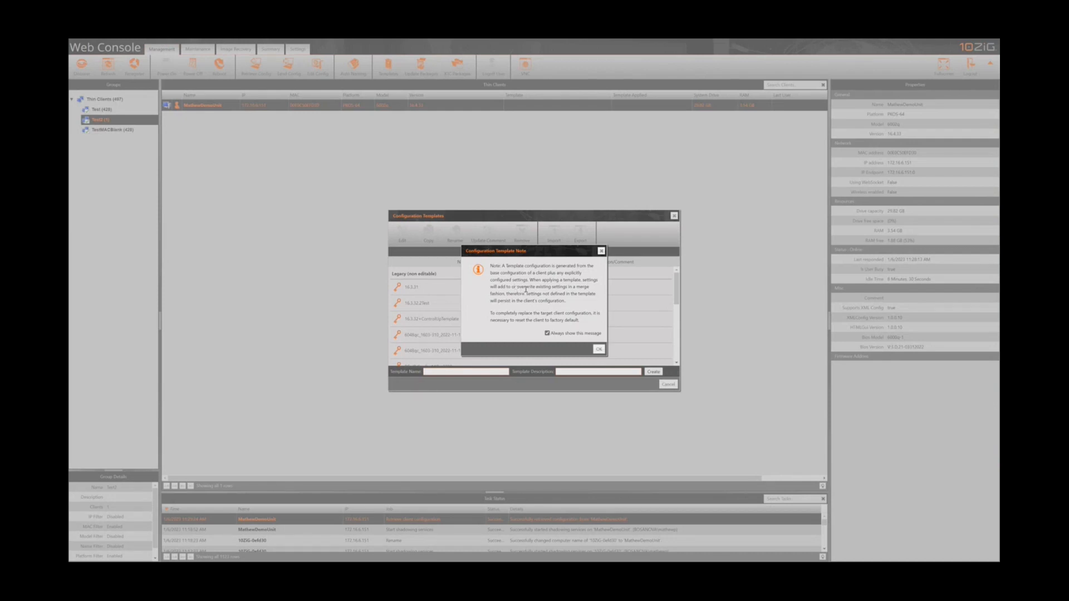
click(598, 349)
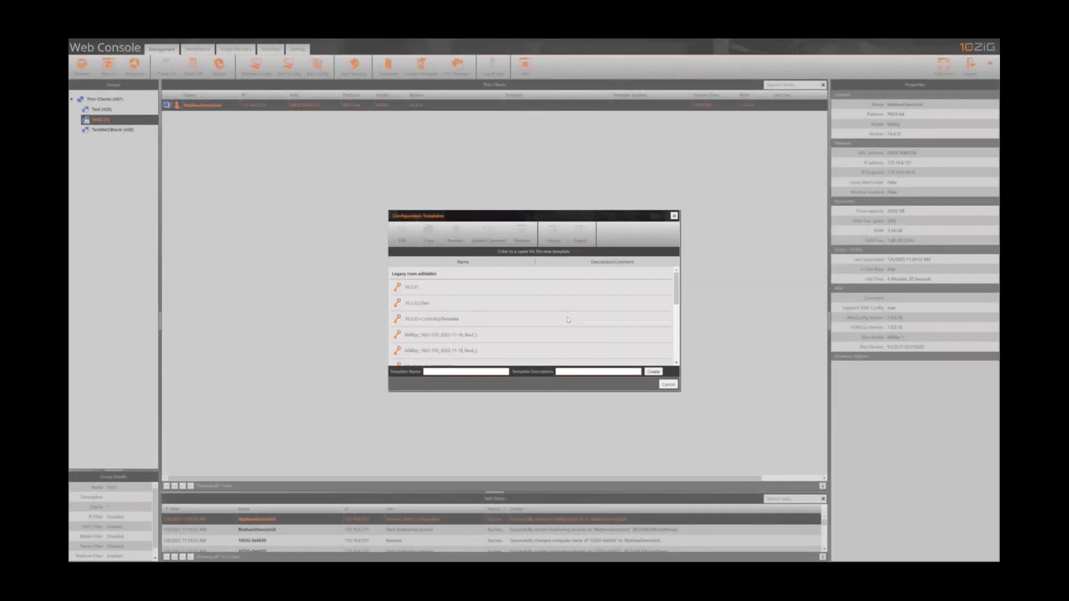
scroll(568, 320, down, 10)
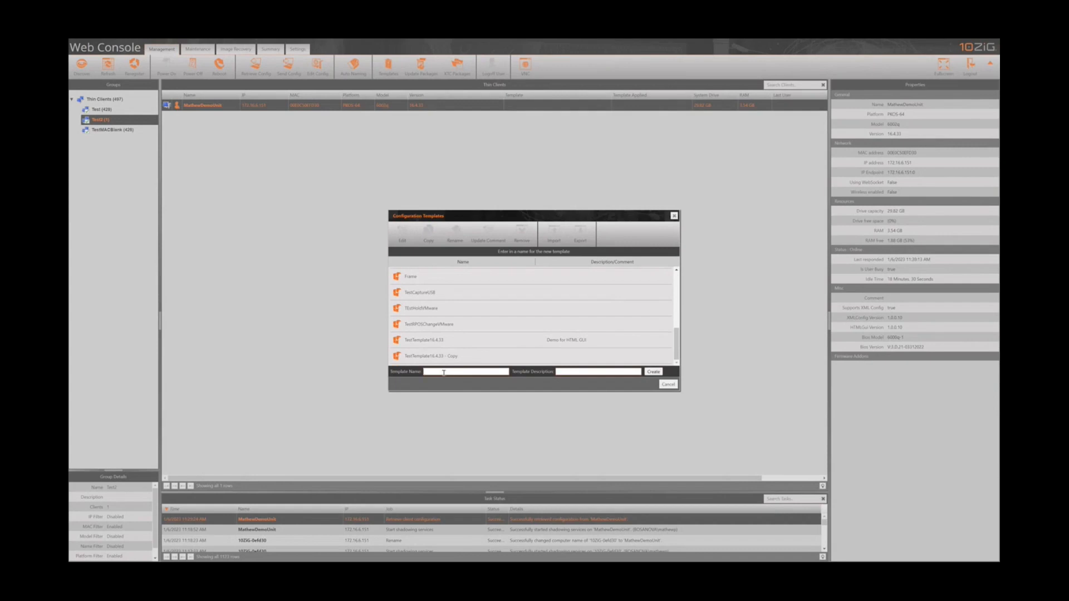
text(NewDemoTemp16.4.33)
click(654, 372)
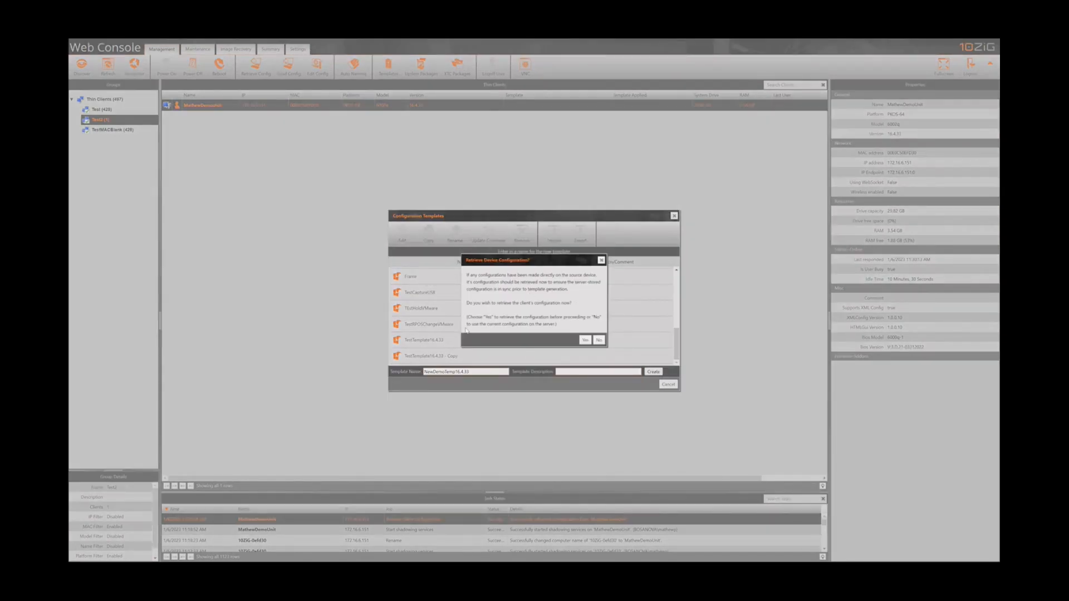
click(585, 340)
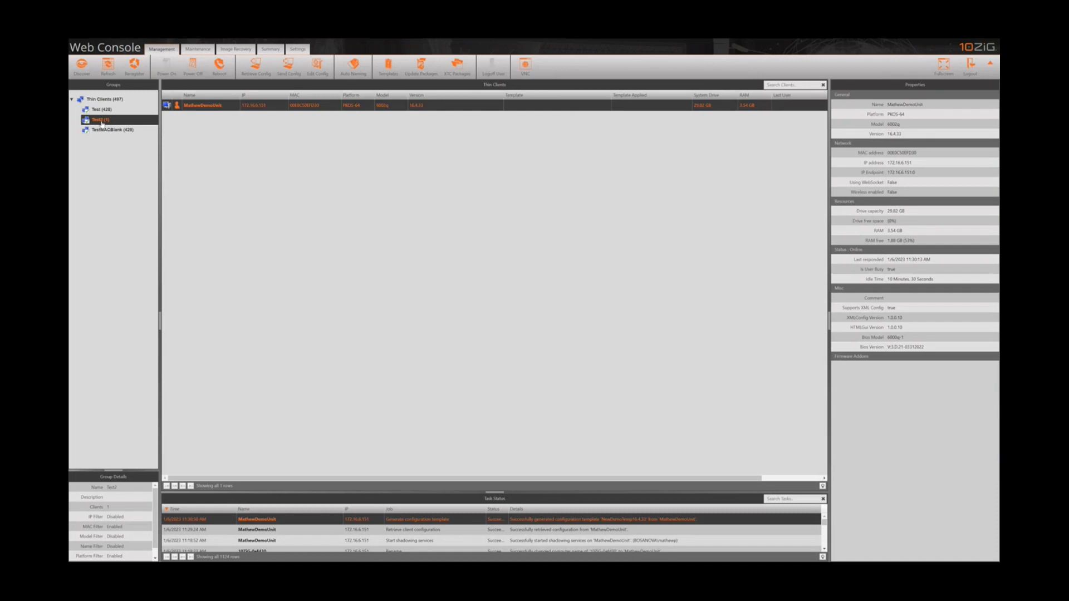
Apply the NewDemoTemp16.4.33 configuration template to the demo thin client
right_click(195, 106)
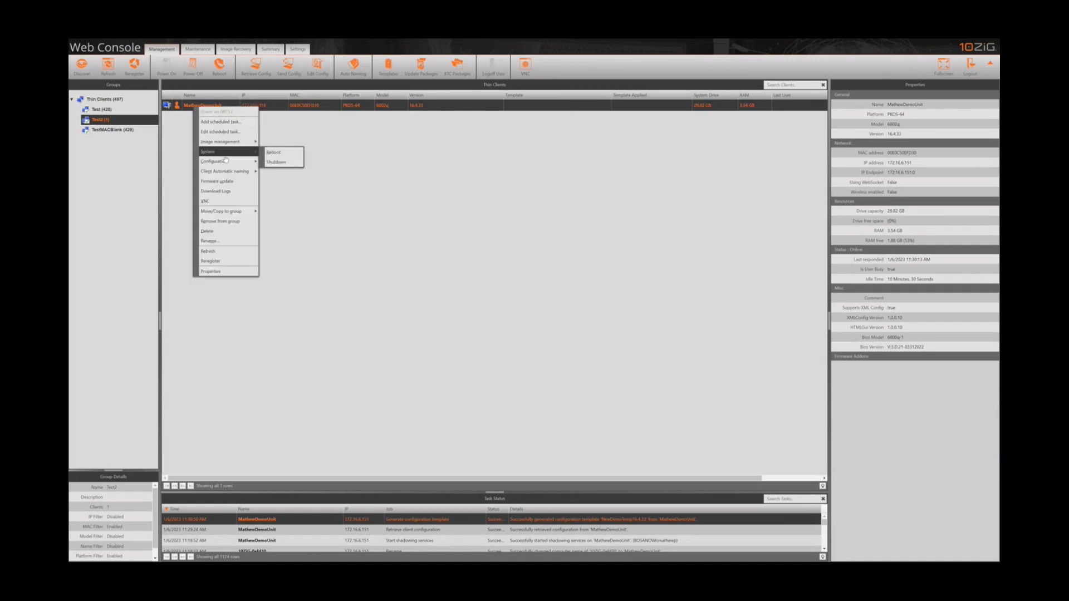
mouse_move(228, 161)
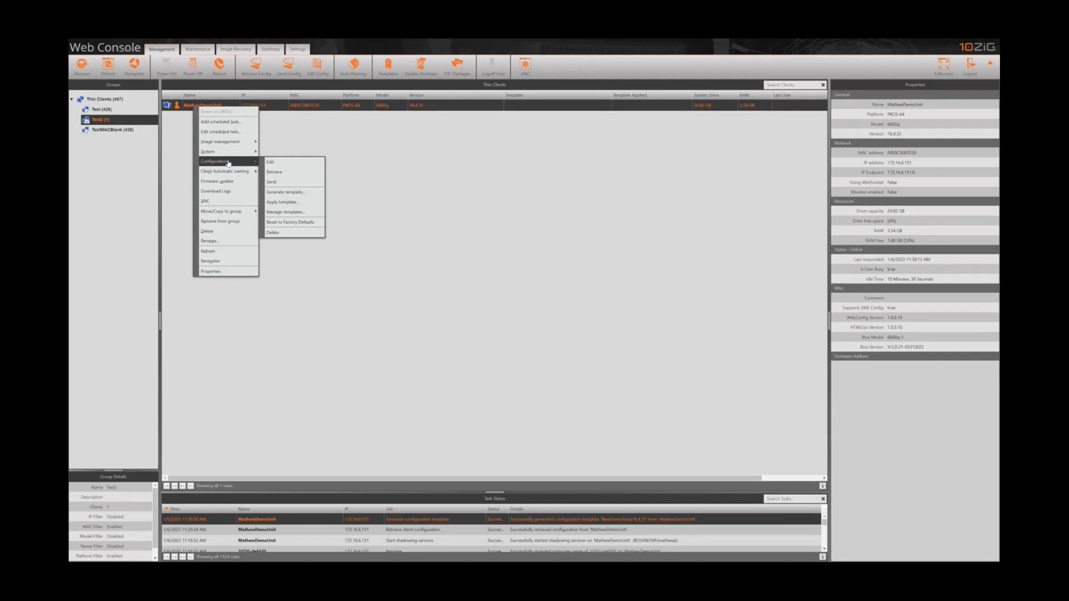
click(309, 207)
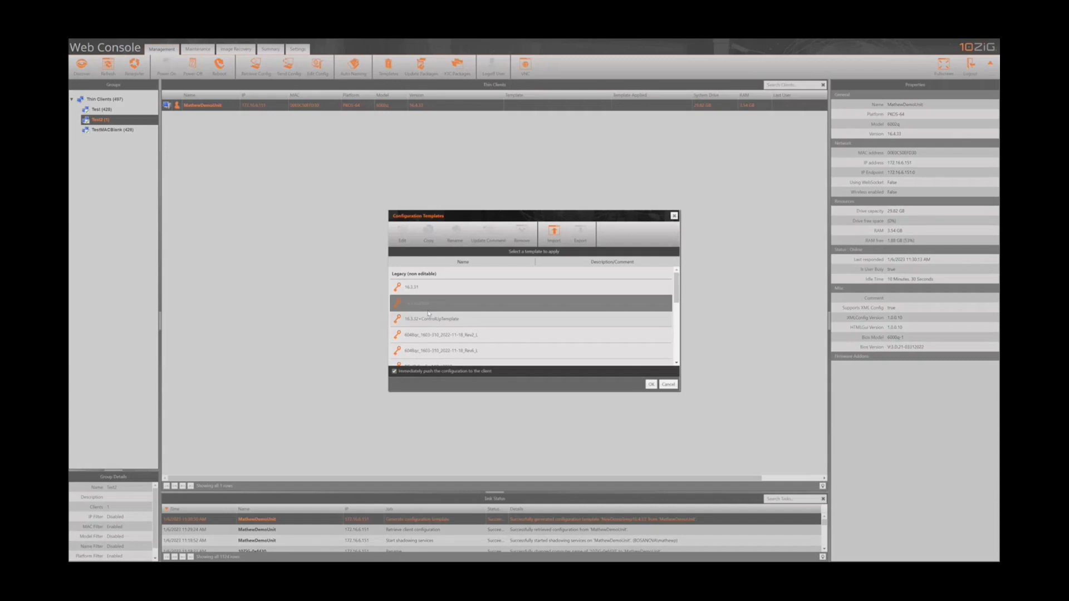
scroll(430, 313, down, 3)
scroll(430, 313, up, 1)
click(462, 323)
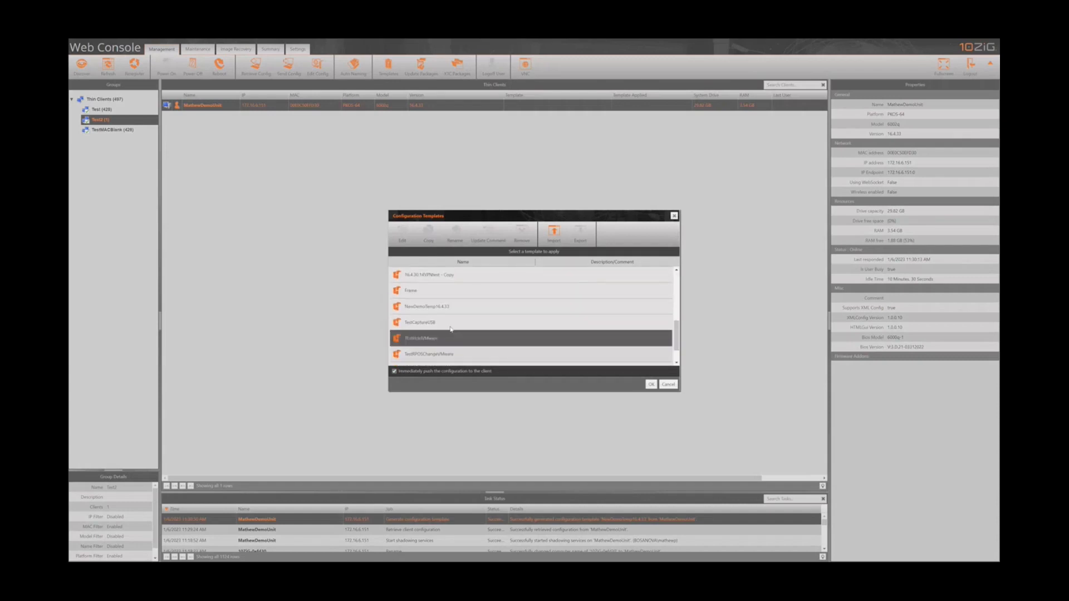
scroll(463, 331, down, 3)
click(466, 341)
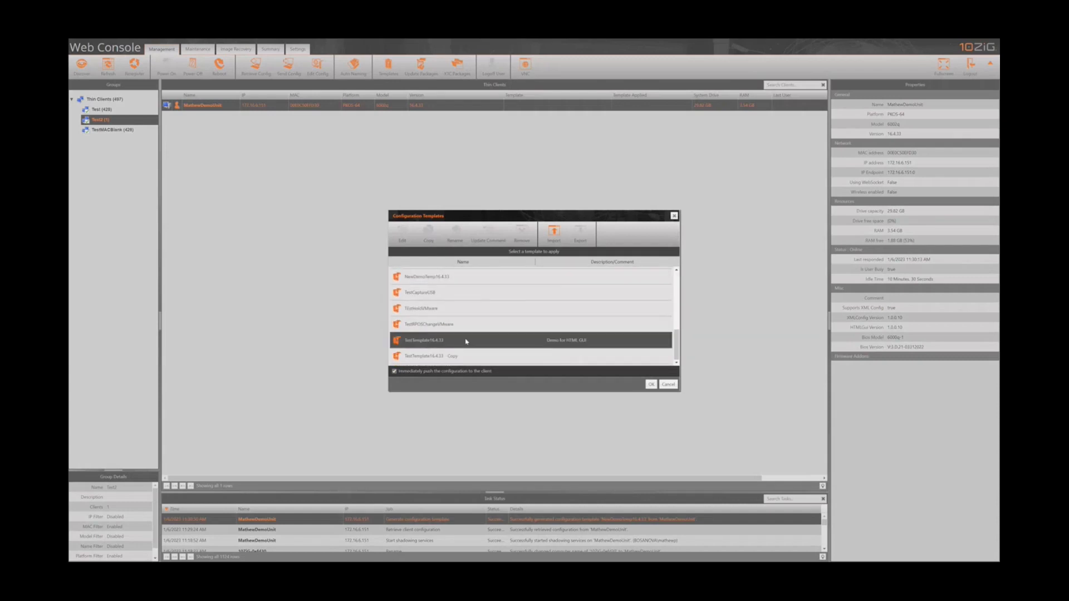
scroll(437, 315, up, 2)
click(430, 306)
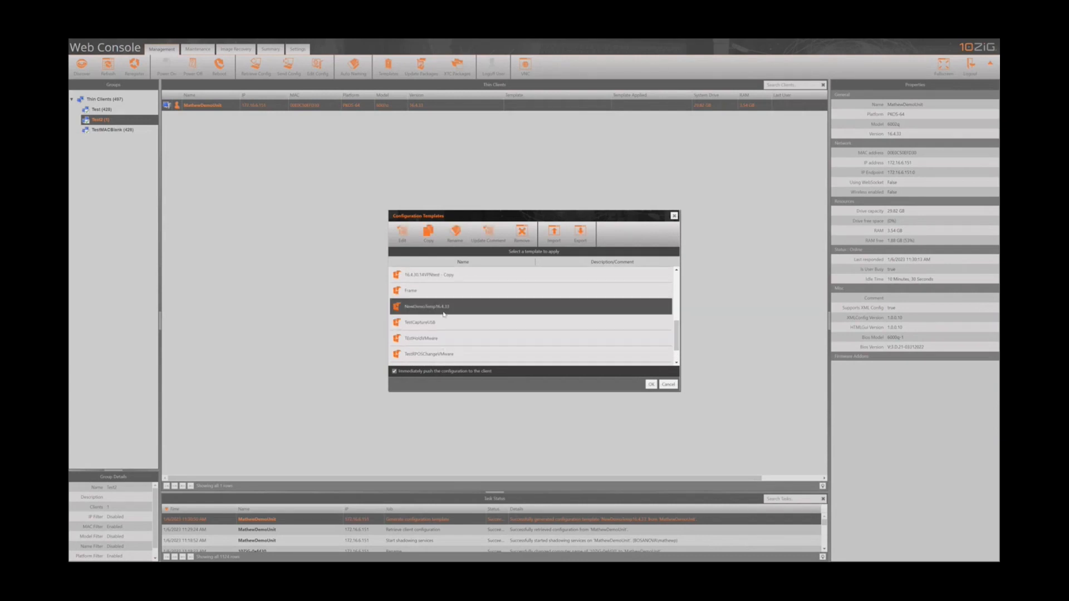
click(651, 384)
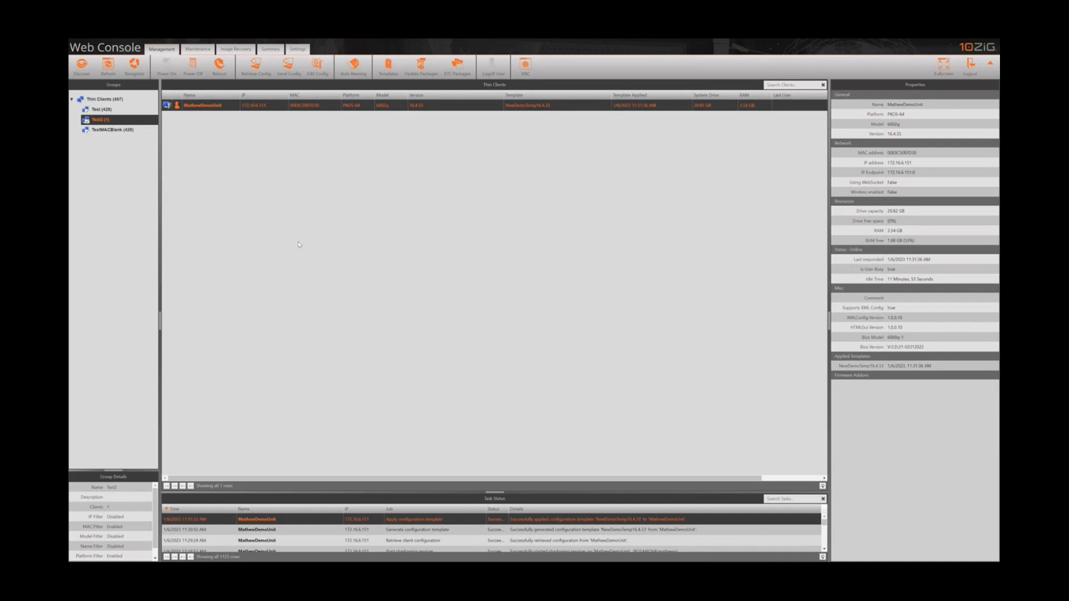
right_click(101, 121)
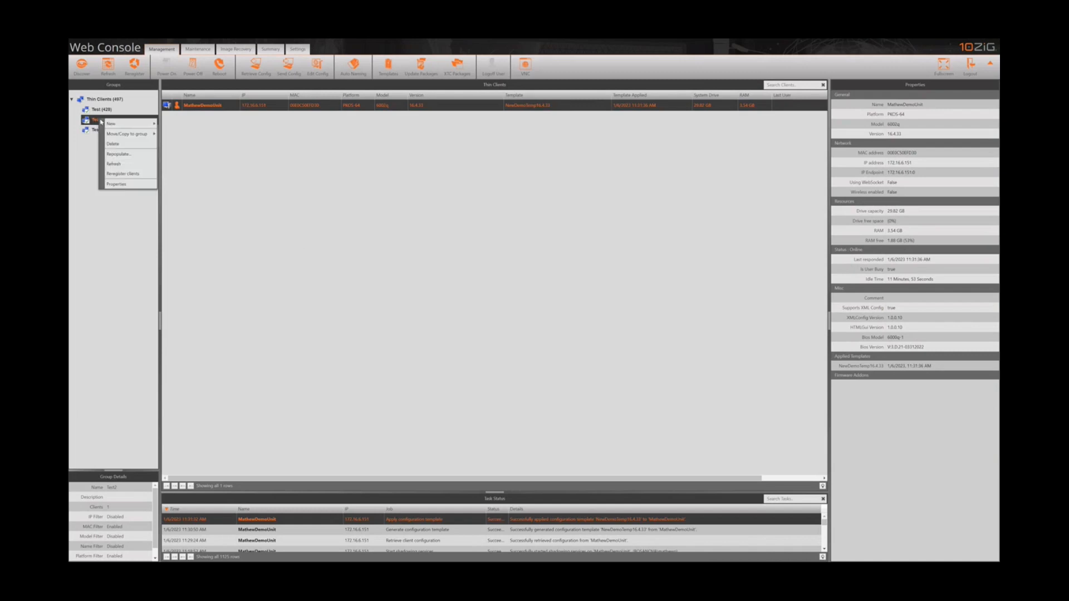
click(115, 185)
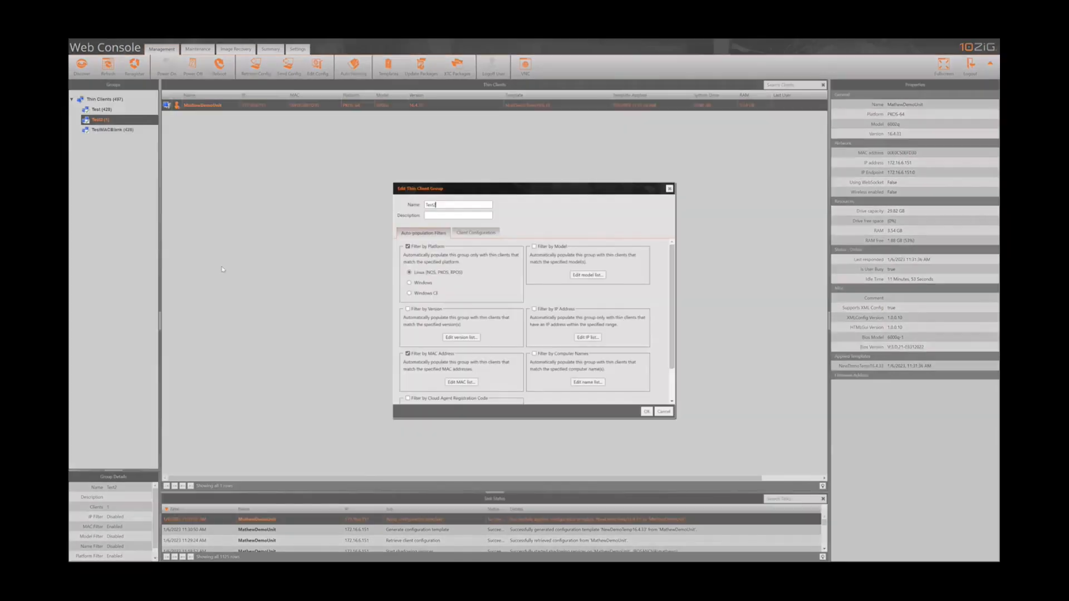
click(665, 412)
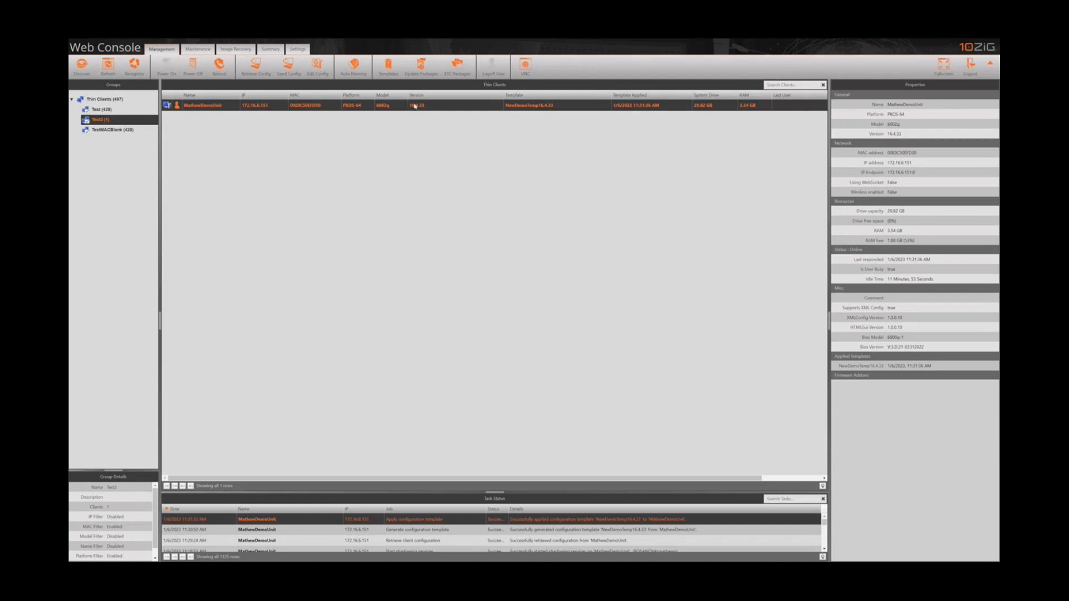
Open the Configuration Templates manager and select the 16.4.30.14VPNtest standard template
right_click(317, 105)
mouse_move(342, 158)
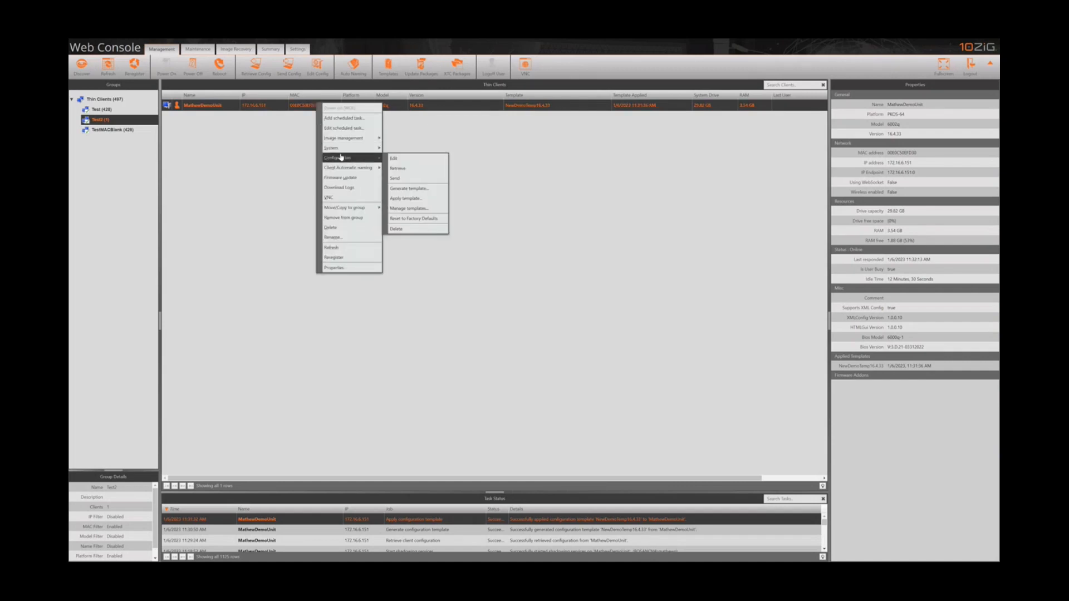
click(434, 209)
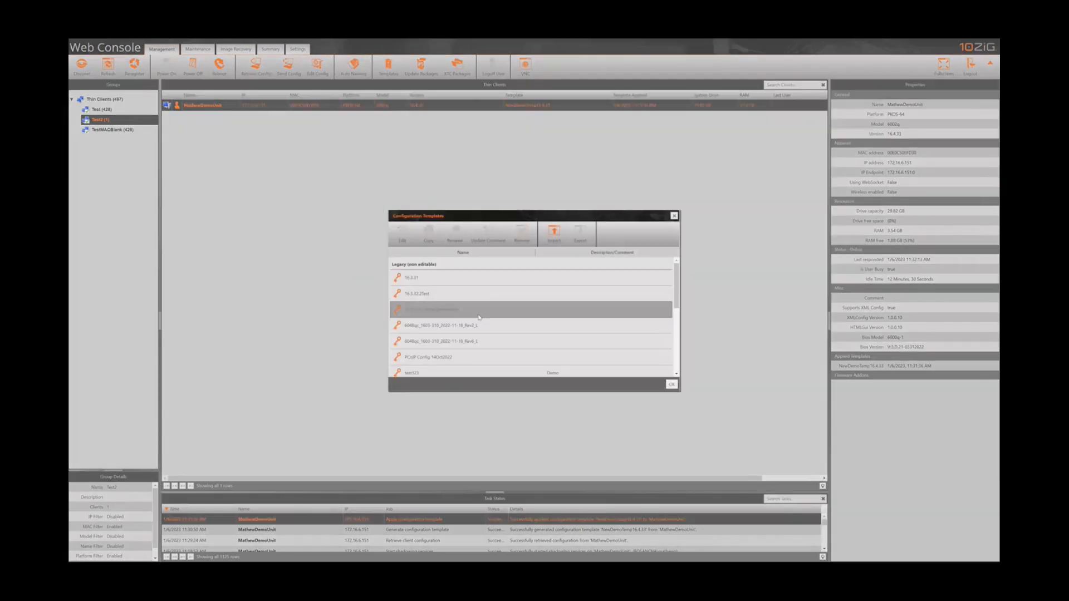
click(442, 293)
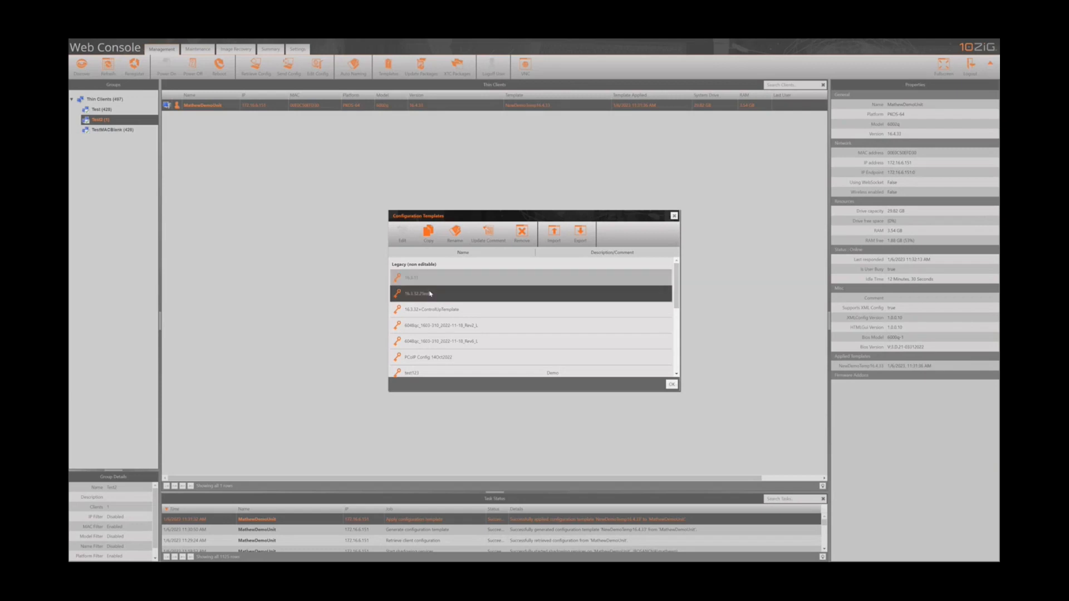
scroll(423, 292, down, 3)
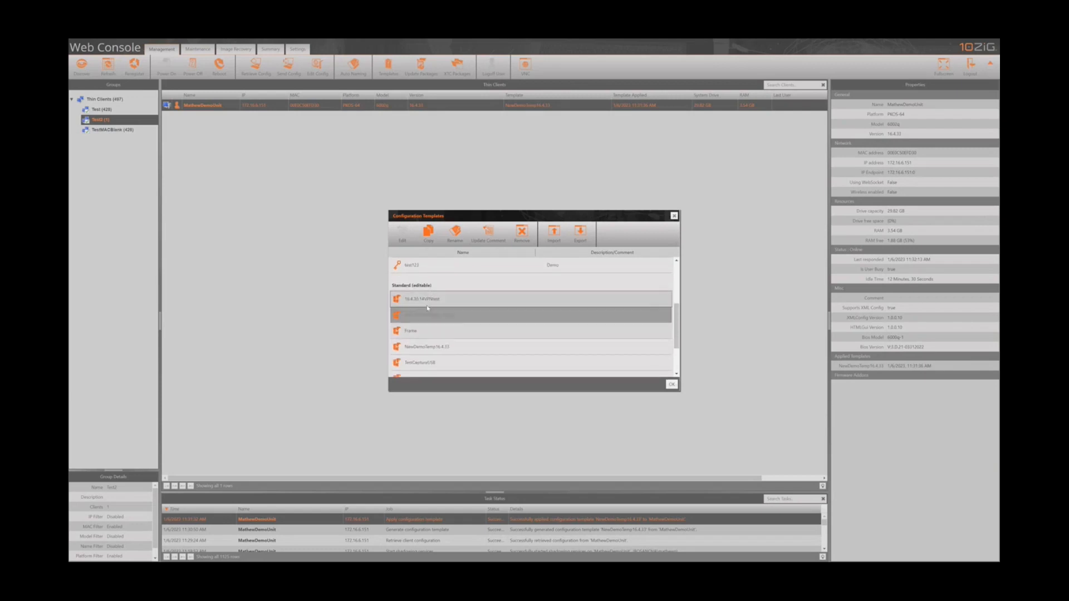
click(426, 300)
click(408, 299)
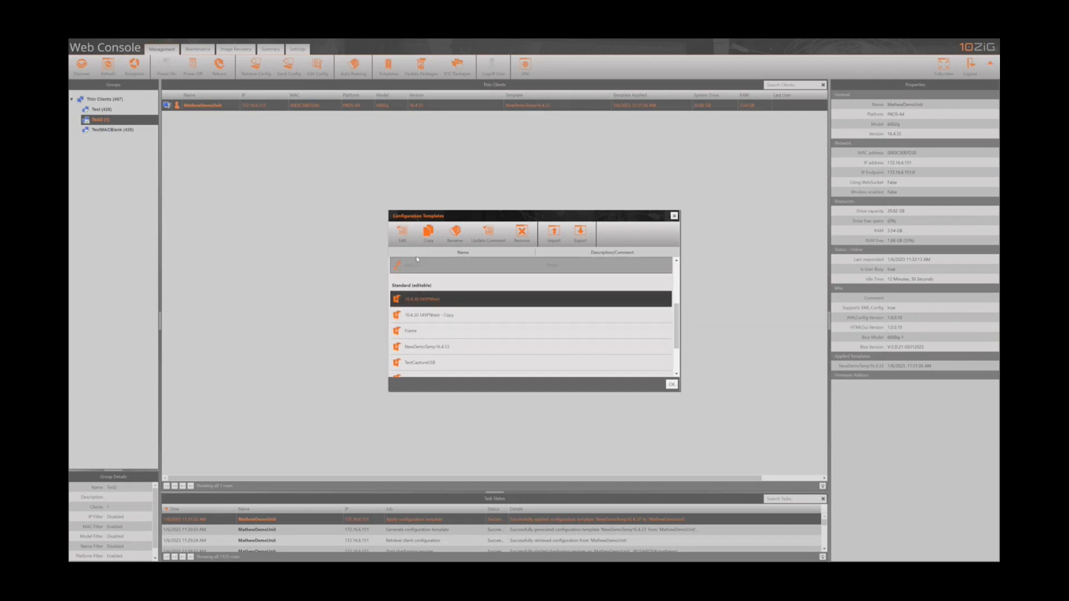
View 16.4.30.14VPNtest's Hardware Display settings, cancel without changes, and close the template windows
click(406, 234)
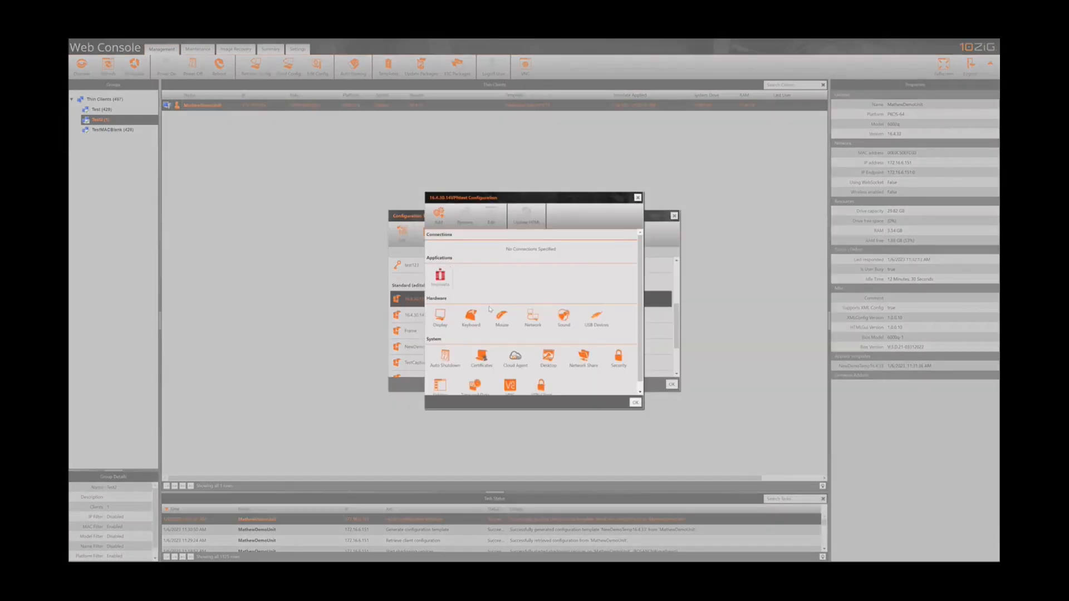
click(439, 309)
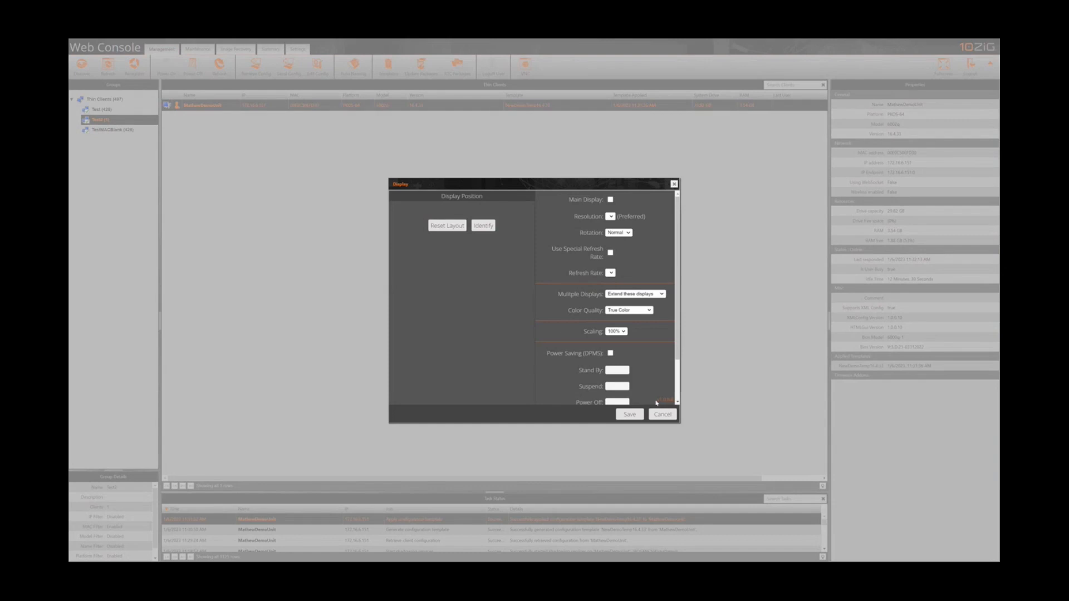
scroll(659, 356, down, 1)
scroll(659, 359, up, 1)
click(663, 416)
scroll(581, 342, down, 1)
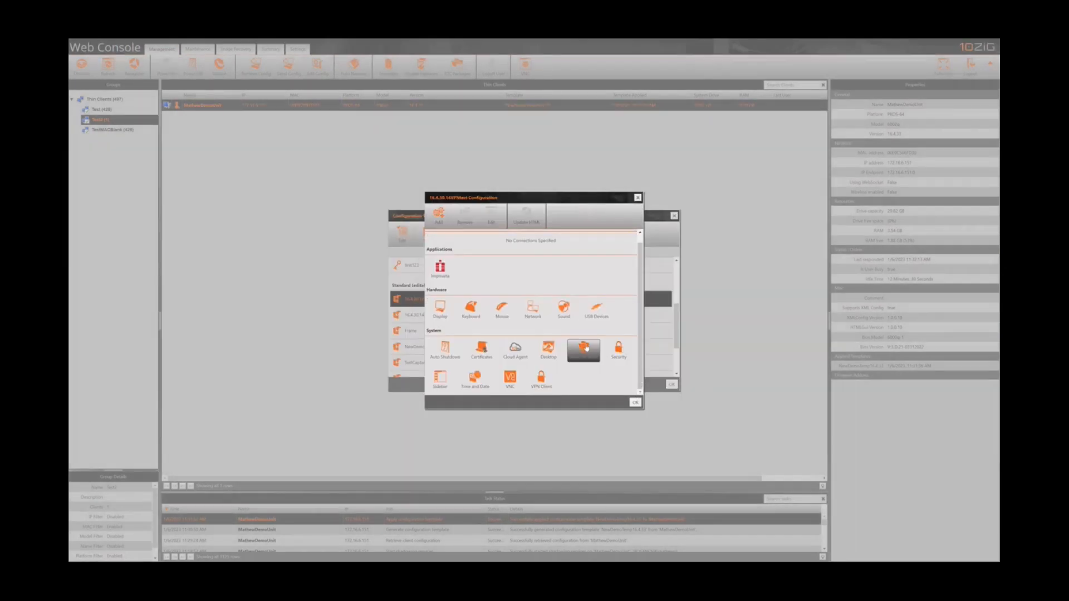
click(635, 402)
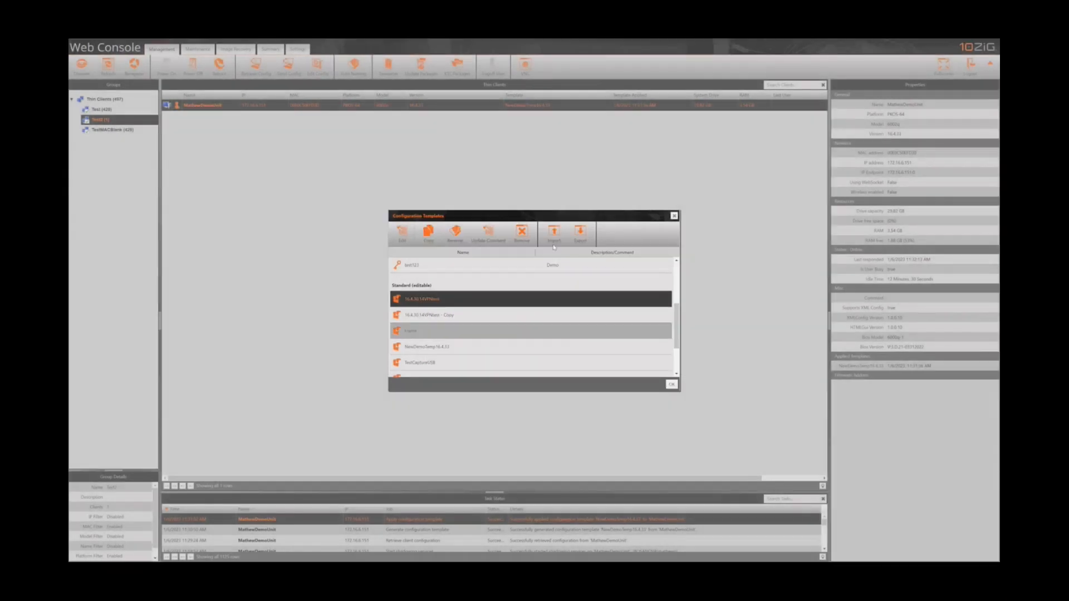
click(671, 385)
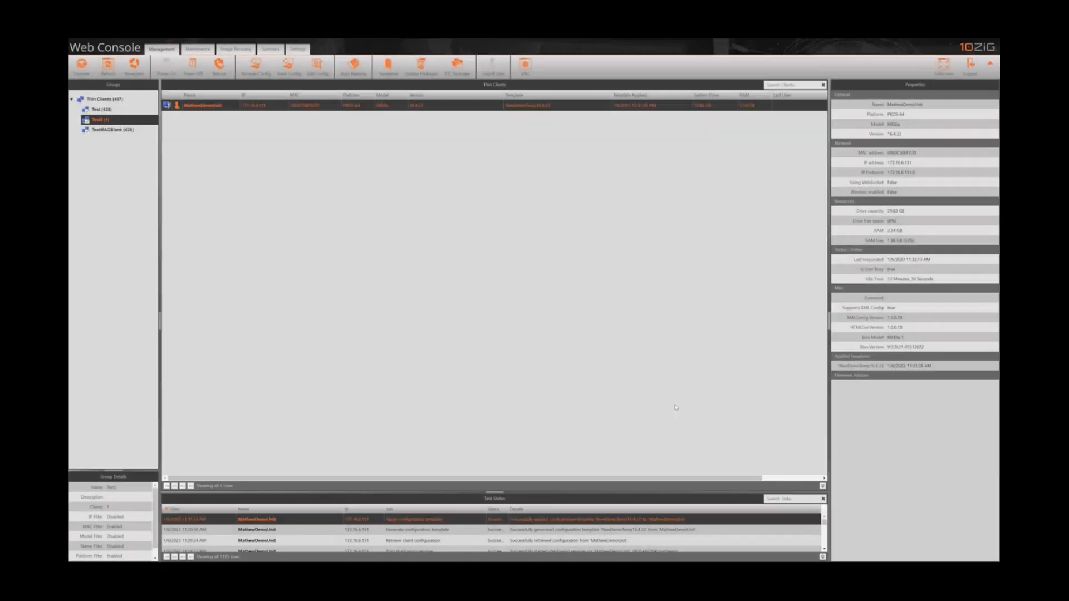
Select the Test2 group so only its thin clients are listed
right_click(99, 121)
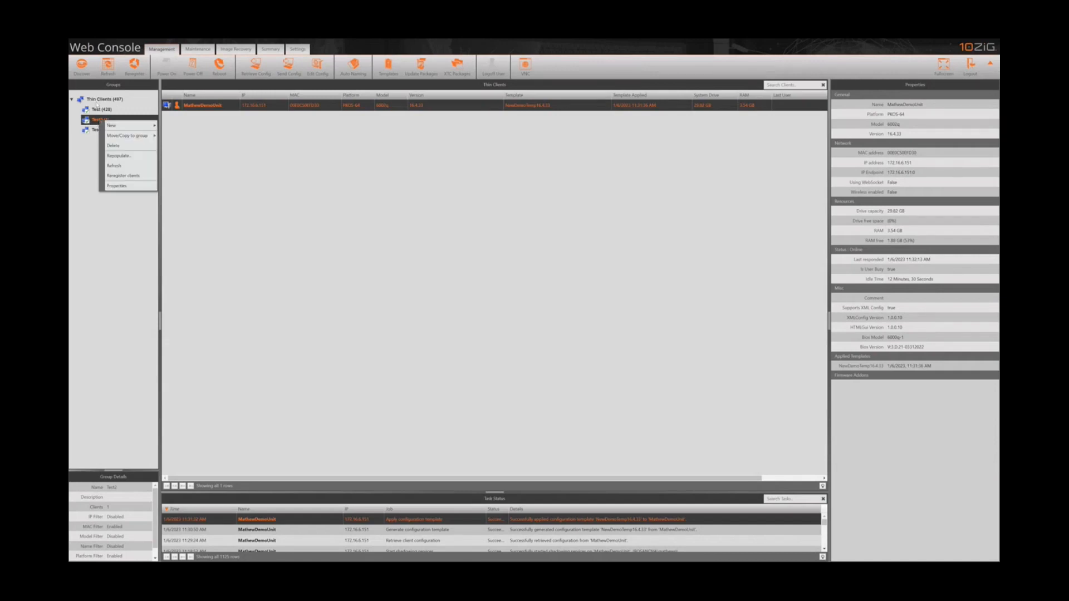
click(96, 101)
right_click(96, 100)
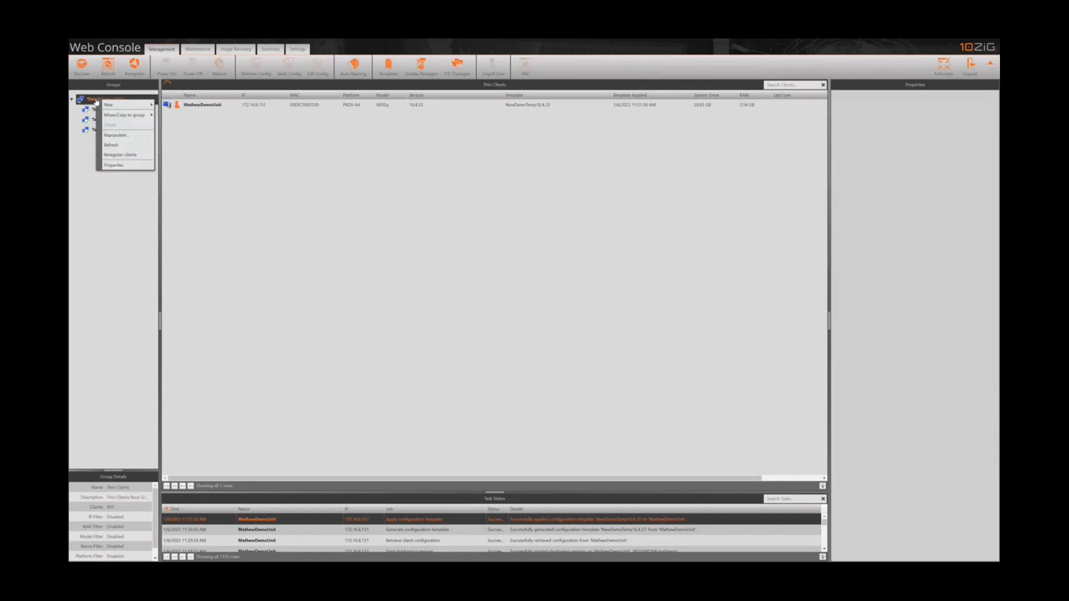
mouse_move(153, 106)
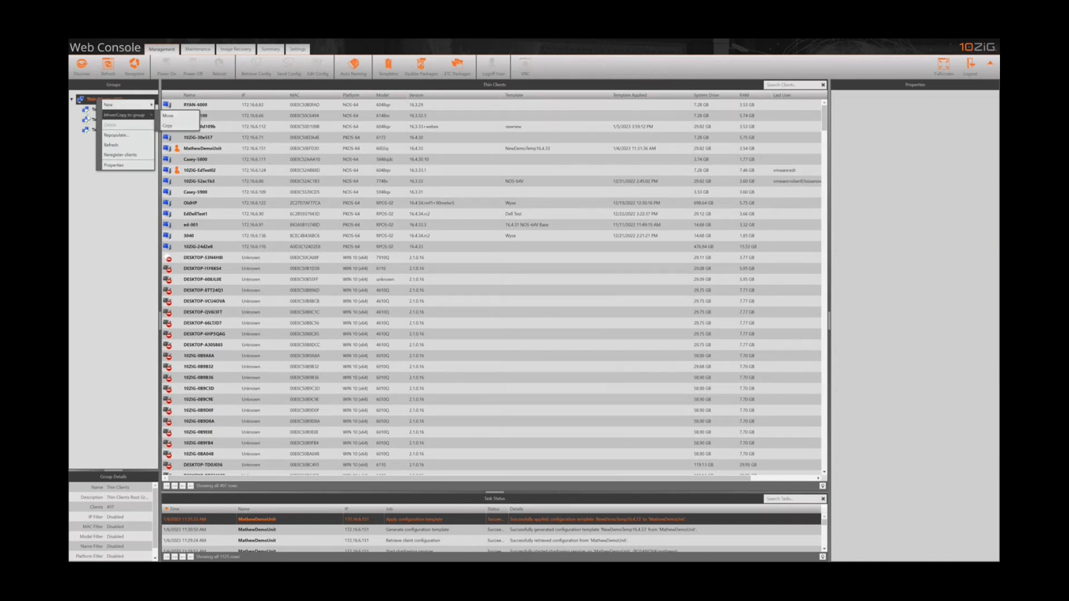
click(86, 123)
click(101, 120)
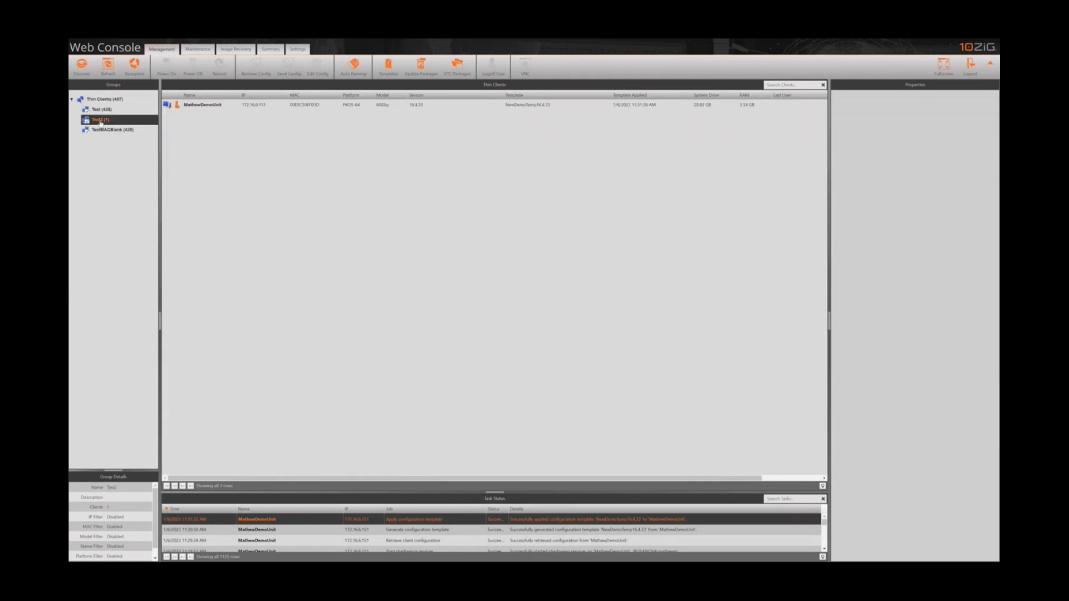
Open Test2's group properties on the Client Configuration tab
right_click(101, 122)
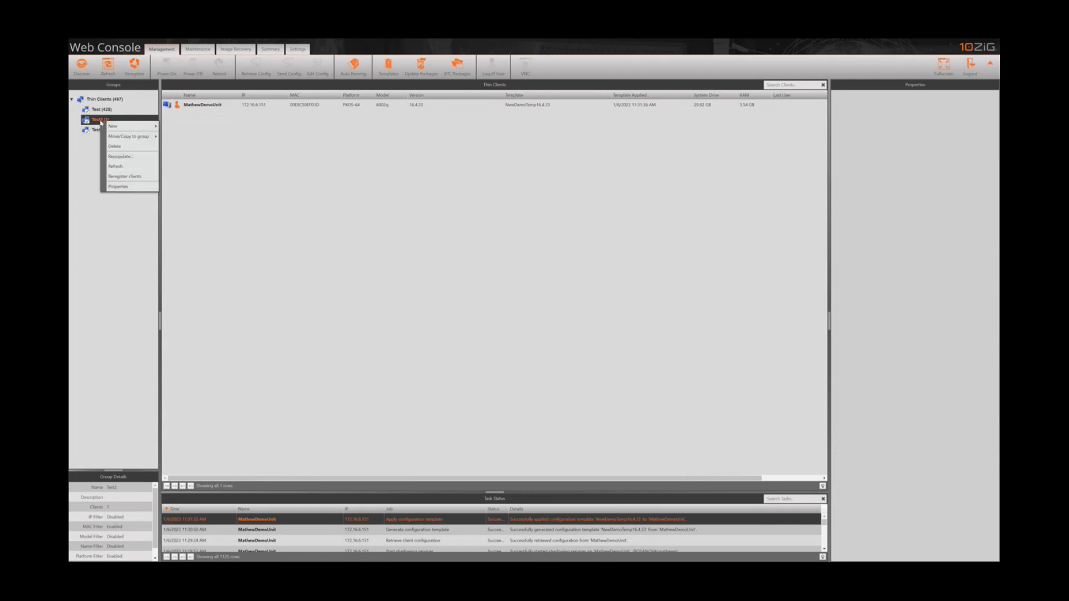
click(122, 188)
drag(438, 196, 262, 161)
click(286, 199)
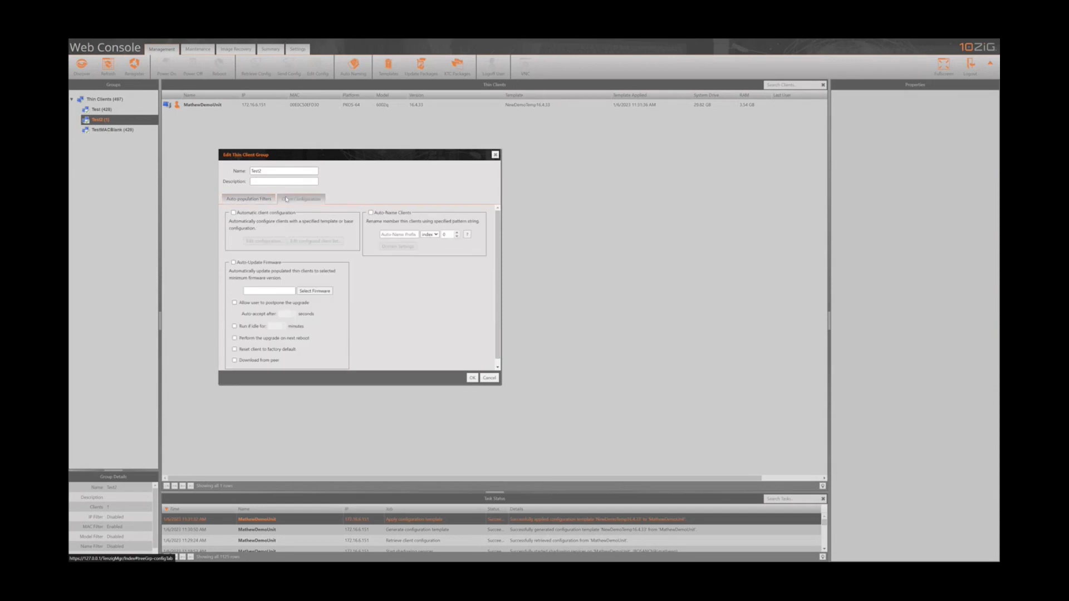
click(249, 199)
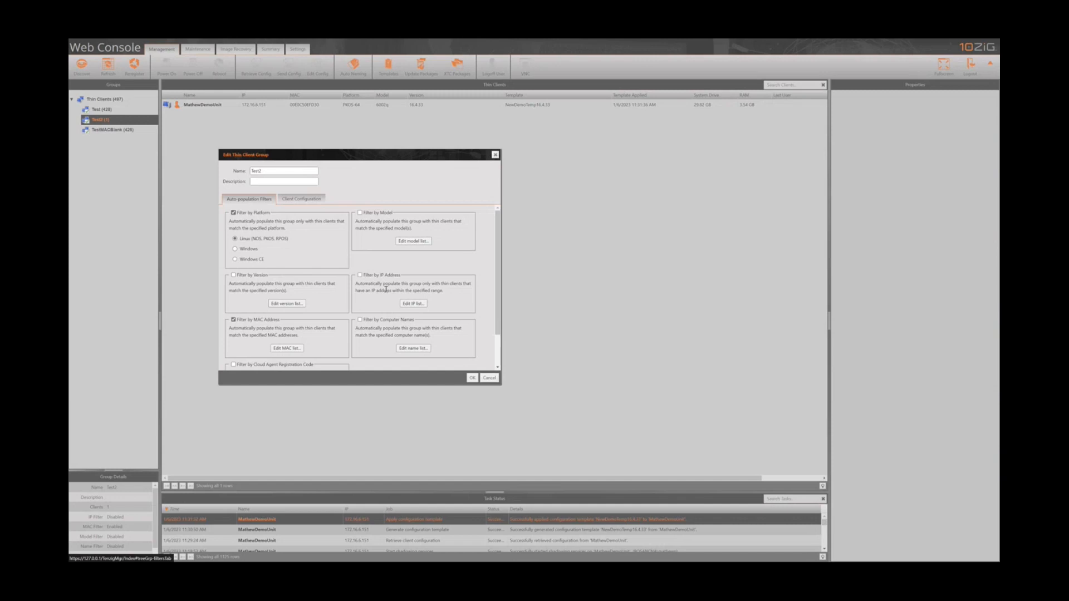
click(413, 304)
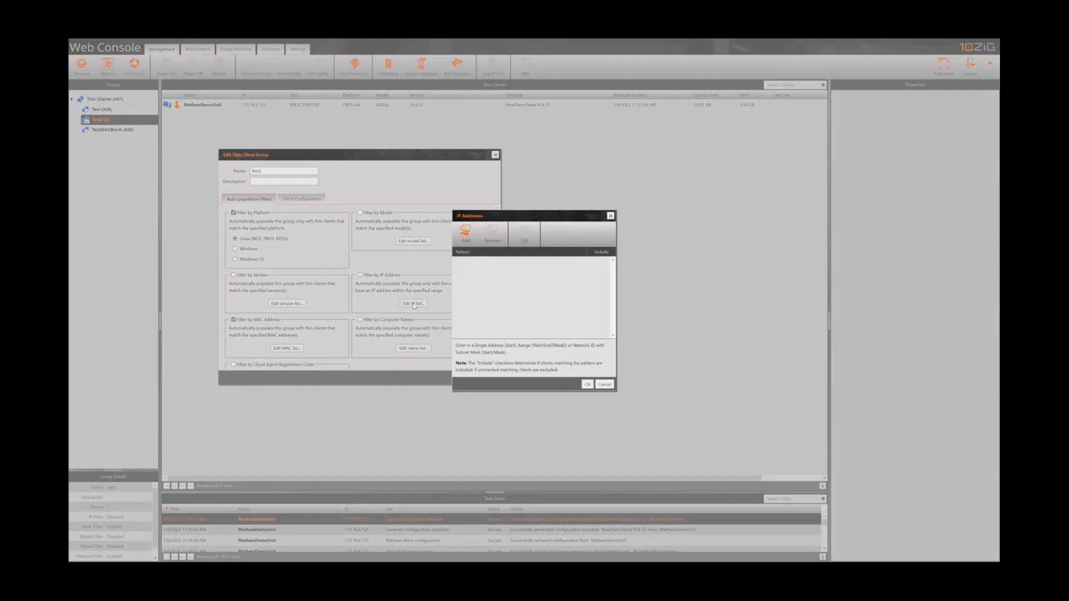
click(609, 388)
scroll(391, 333, down, 1)
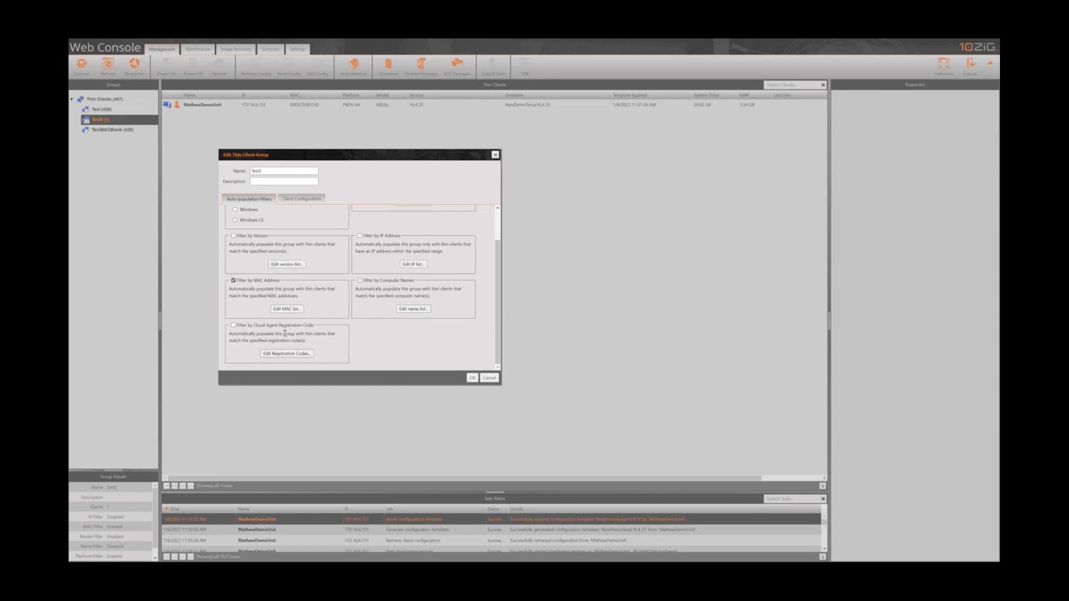
scroll(354, 297, up, 1)
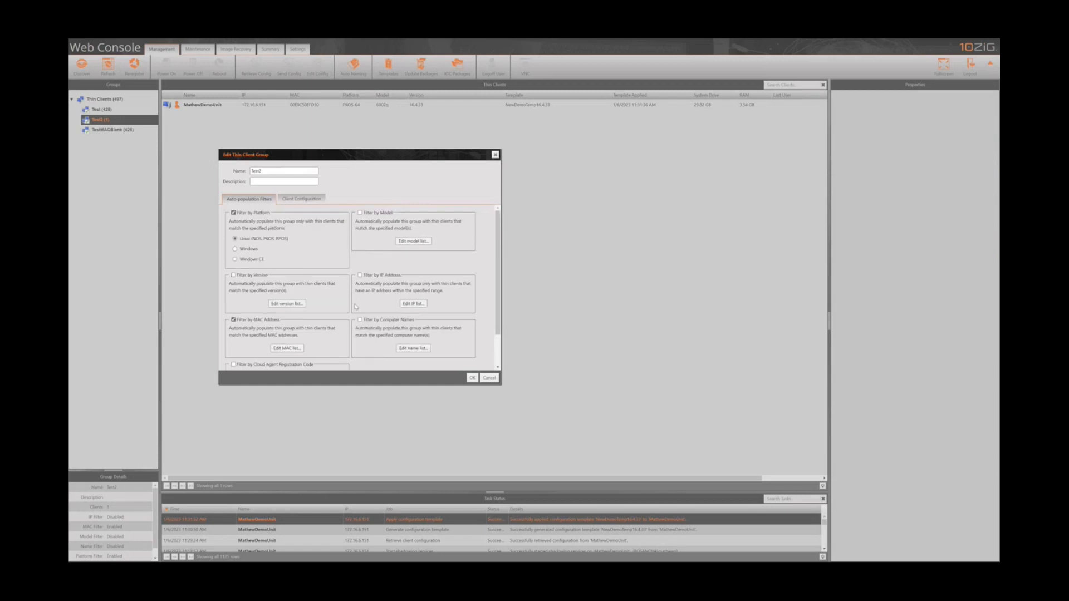
click(303, 200)
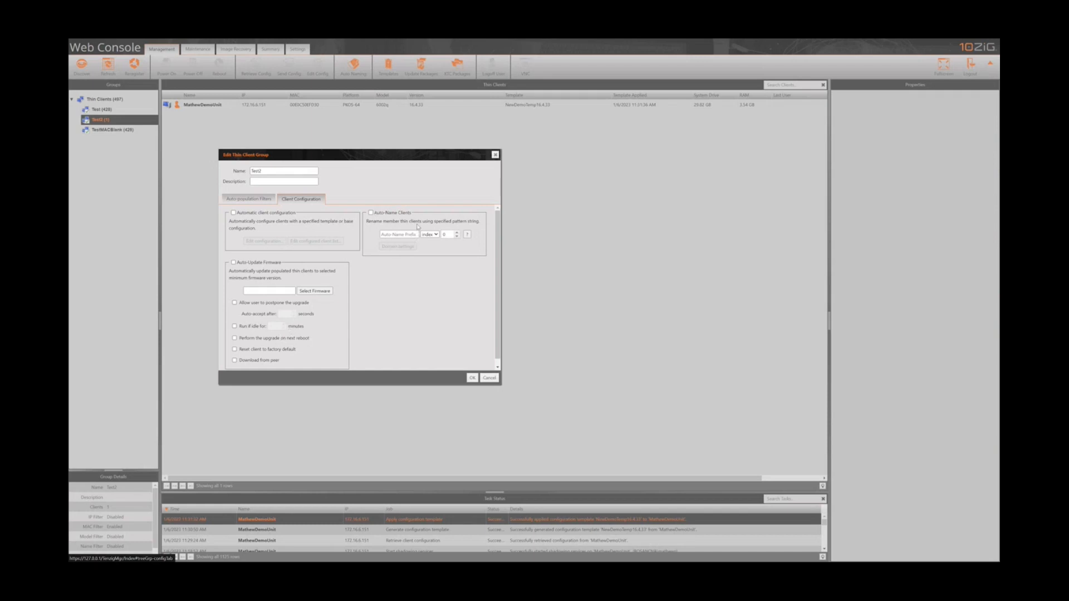
Turn on automatic client configuration for Test2 and open its auto-configuration template list
drag(386, 221, 468, 213)
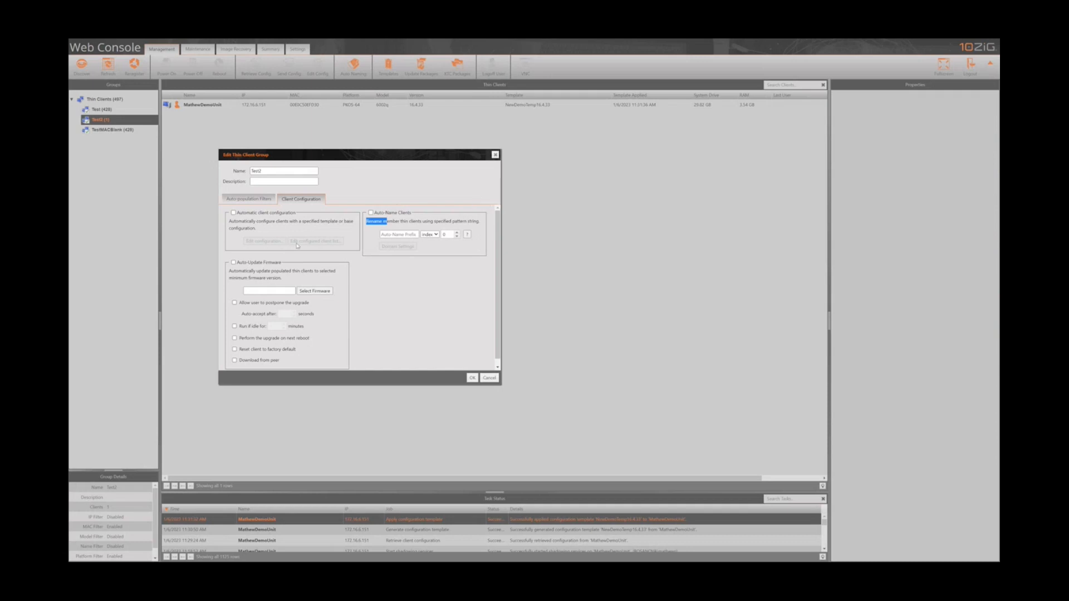
click(286, 223)
click(234, 213)
click(265, 241)
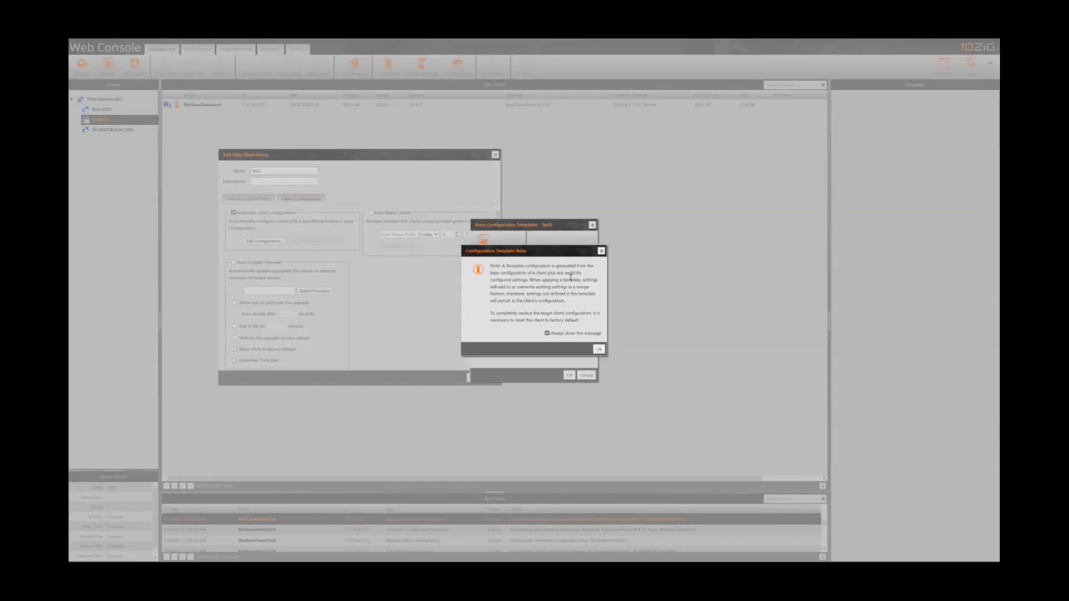
click(598, 349)
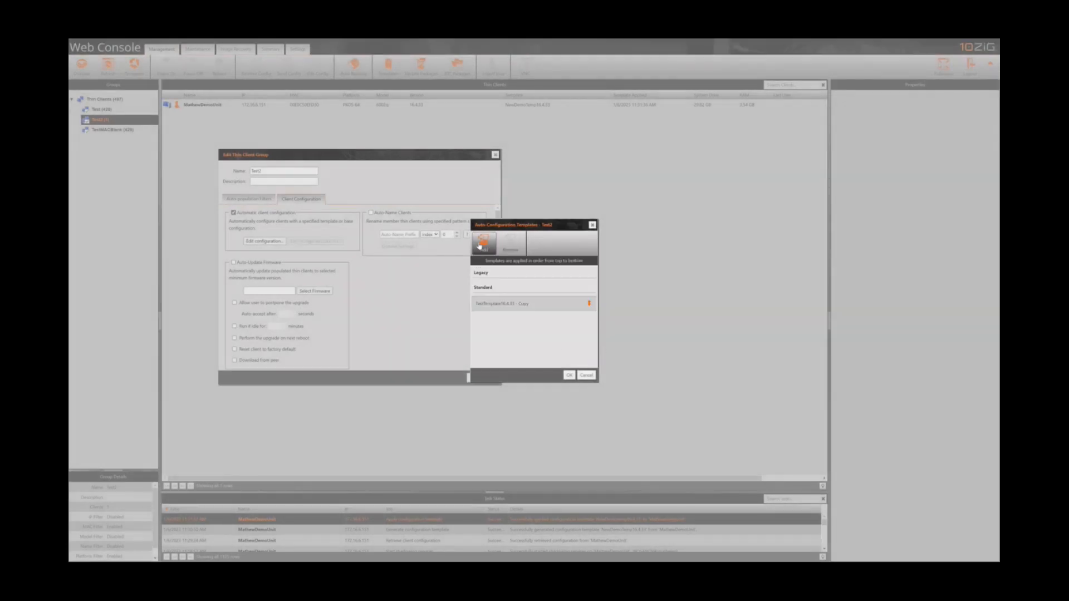
Add NewDemoTemp16.4.33 to Test2's auto-configuration templates
click(480, 246)
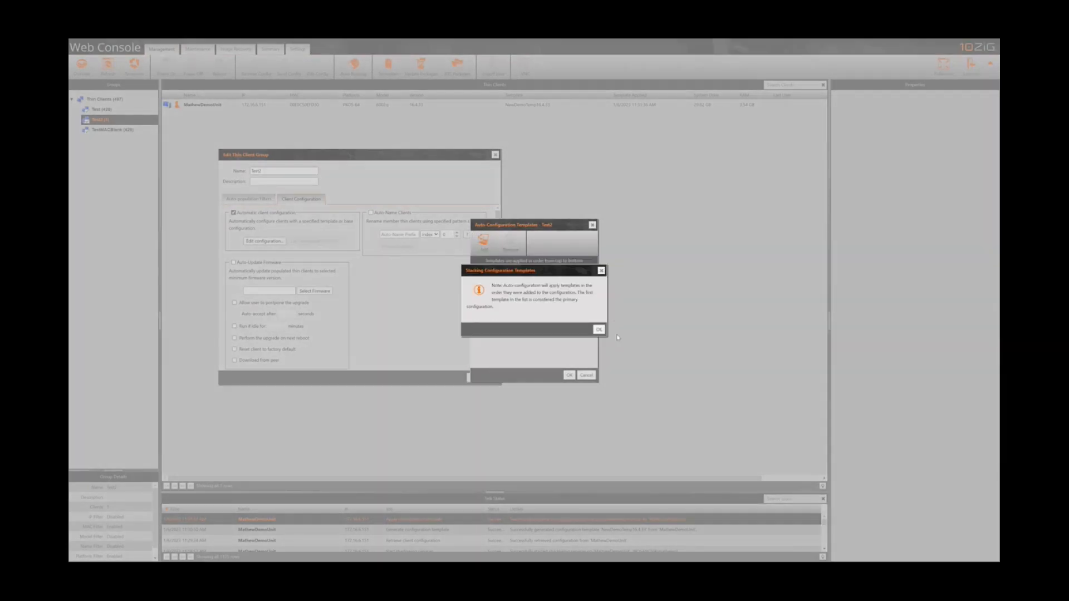
click(598, 330)
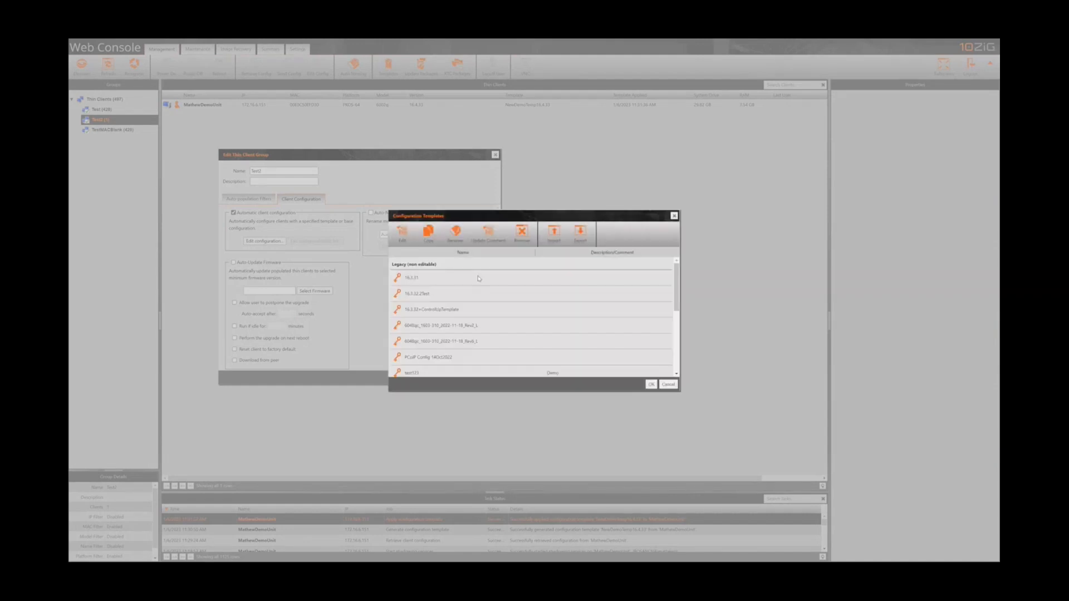
scroll(461, 326, down, 10)
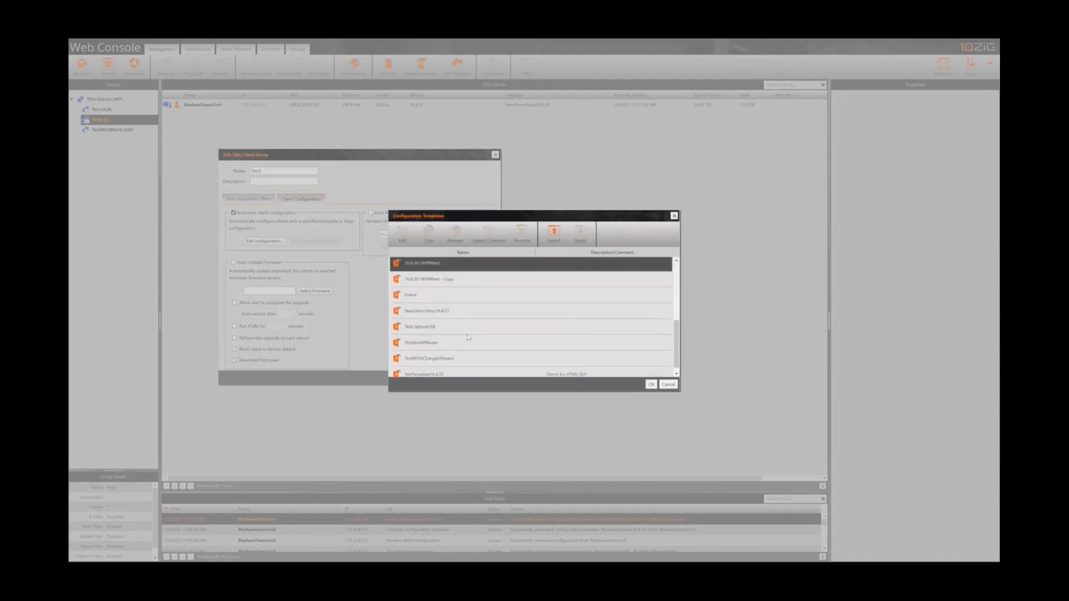
scroll(462, 338, up, 3)
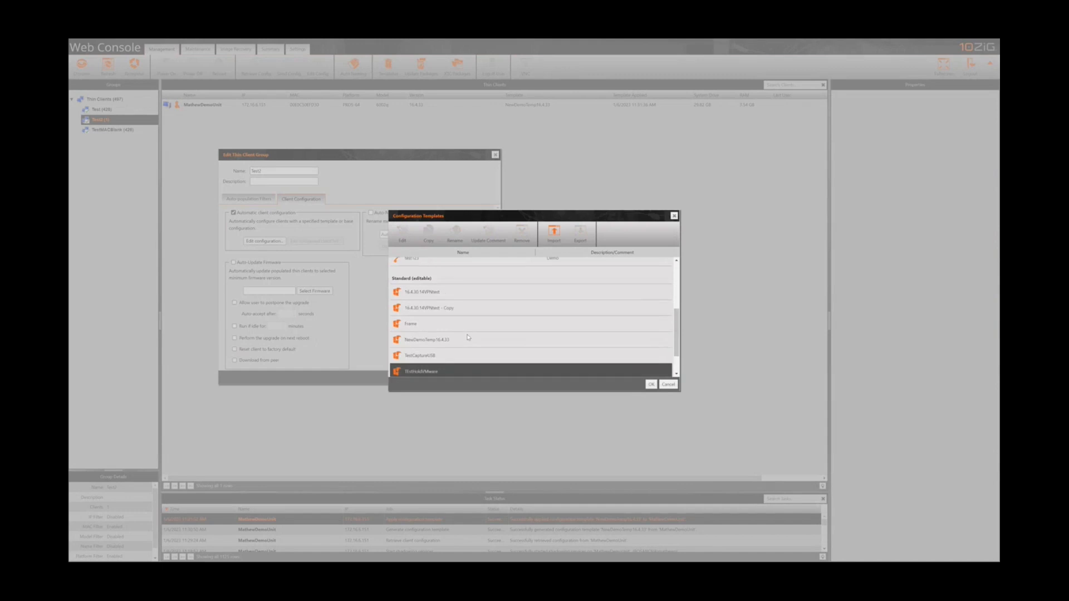
click(443, 339)
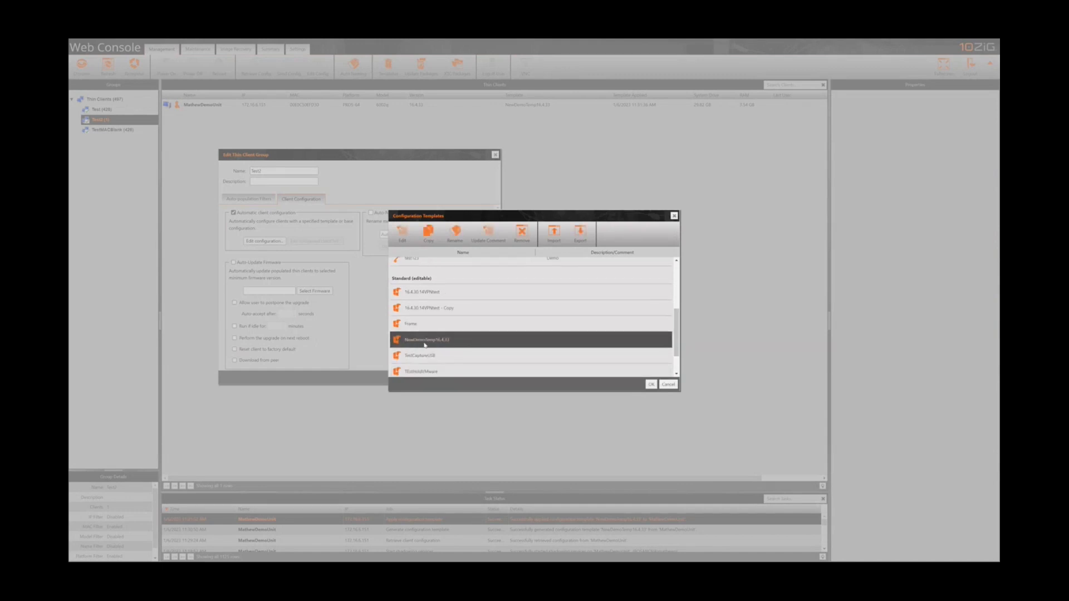
click(649, 385)
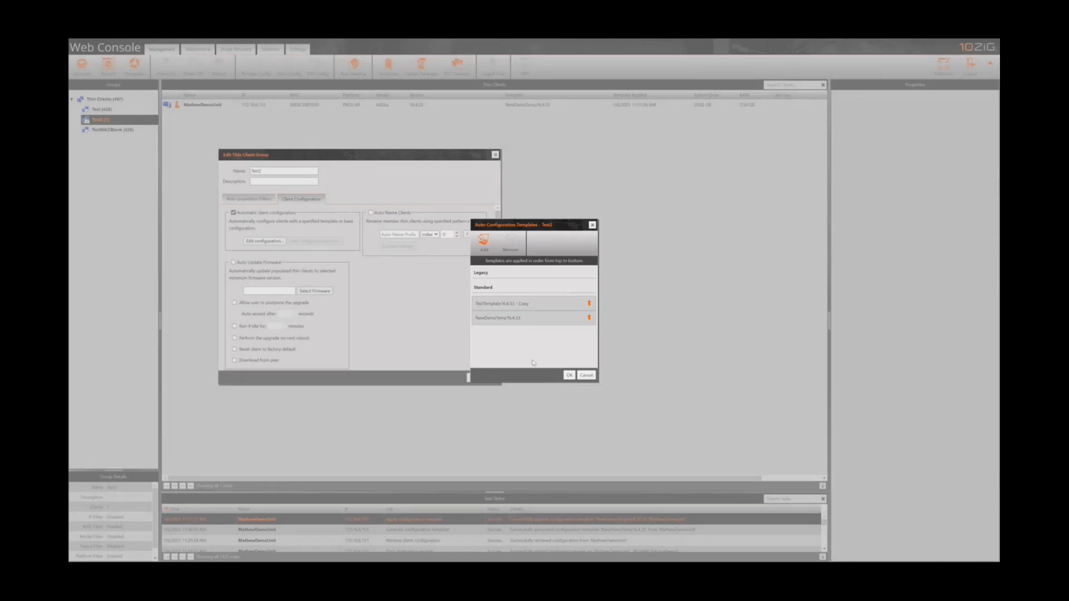
Remove NewDemoTemp16.4.33 again, keeping only TestTemplate16.4.33 - Copy, and confirm the list
click(502, 307)
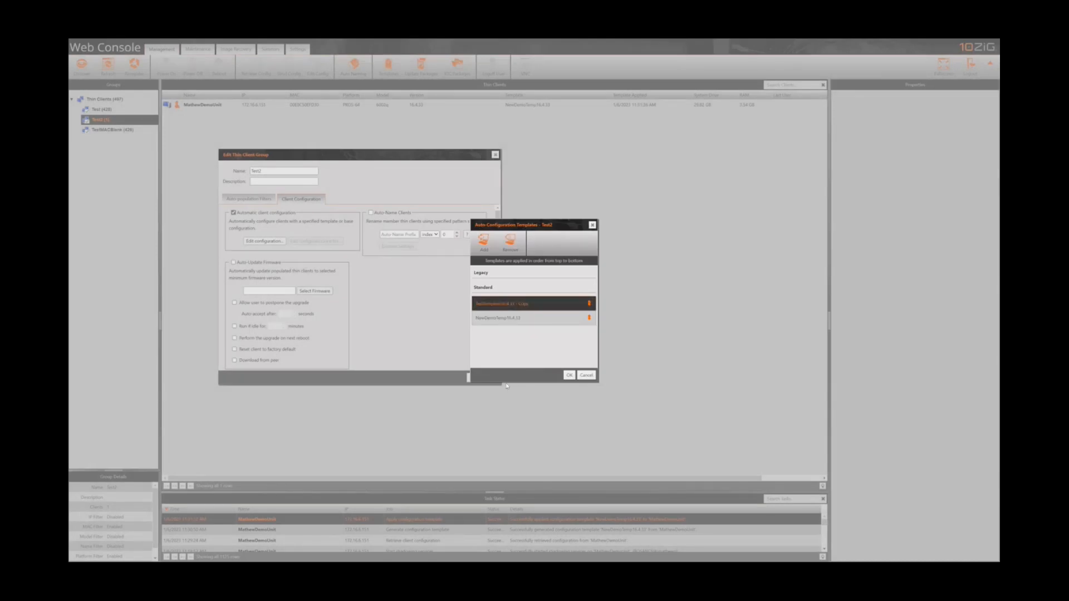
mouse_move(512, 324)
mouse_down()
mouse_move(510, 301)
mouse_move(511, 309)
mouse_up()
click(504, 240)
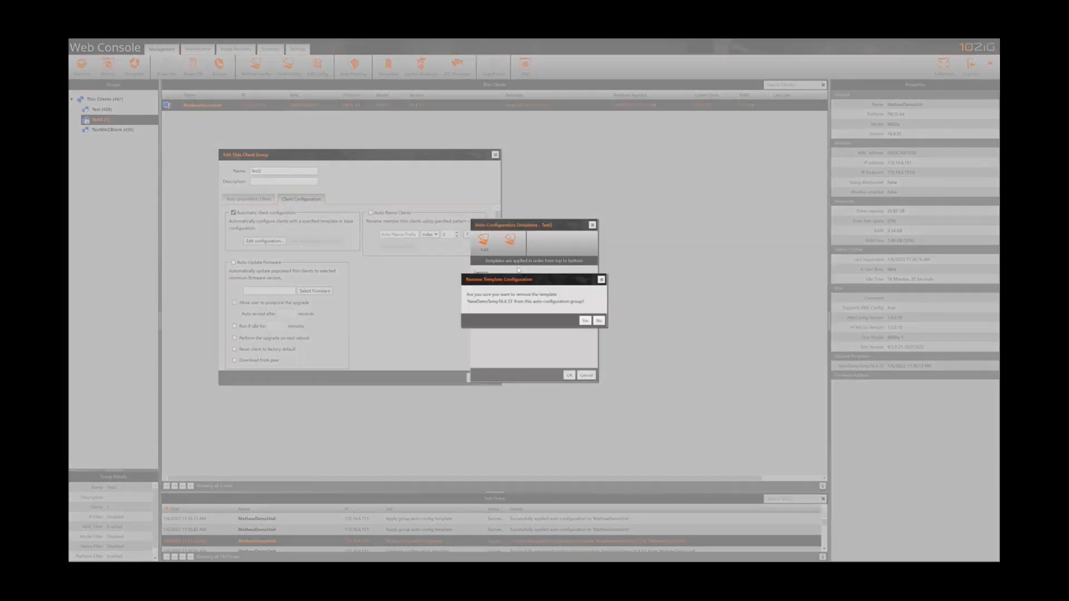
click(584, 321)
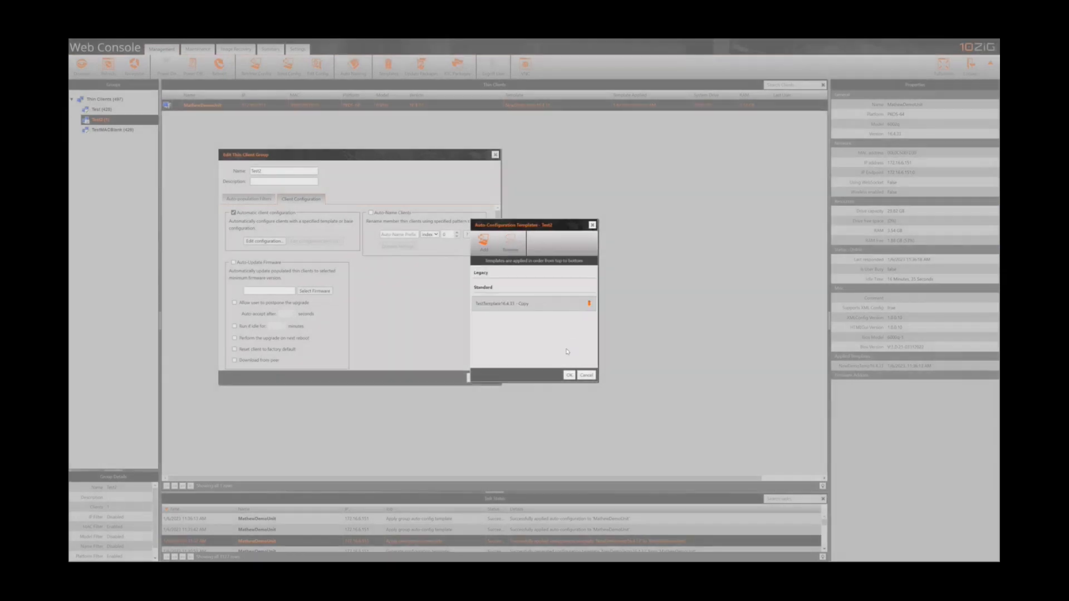
click(515, 303)
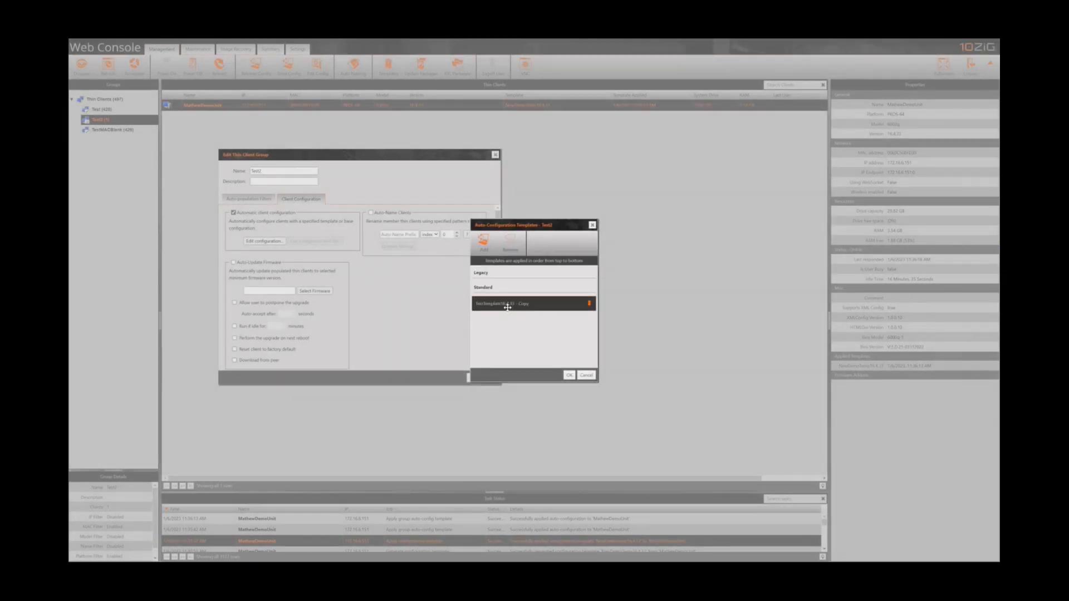
click(569, 375)
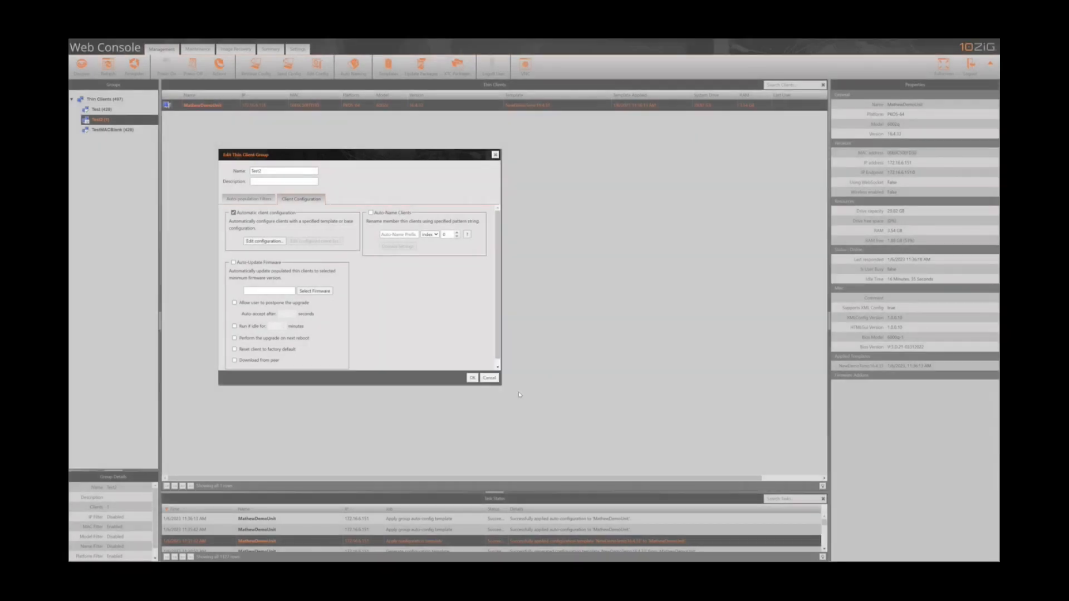
Save Test2's settings, reregister the Test2 clients, and refresh the demo thin client's row
click(475, 379)
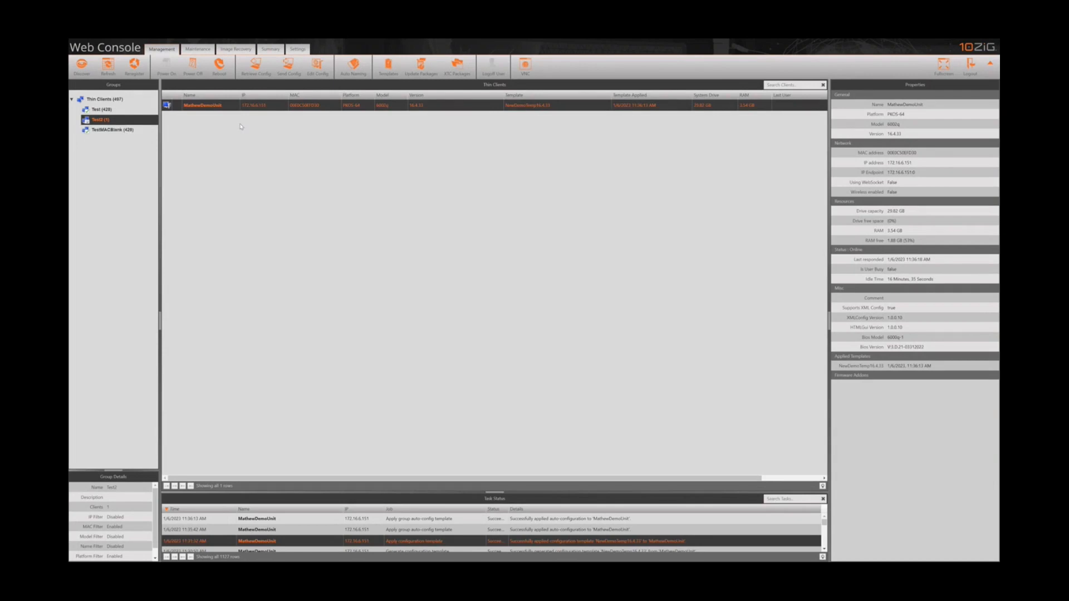
right_click(102, 121)
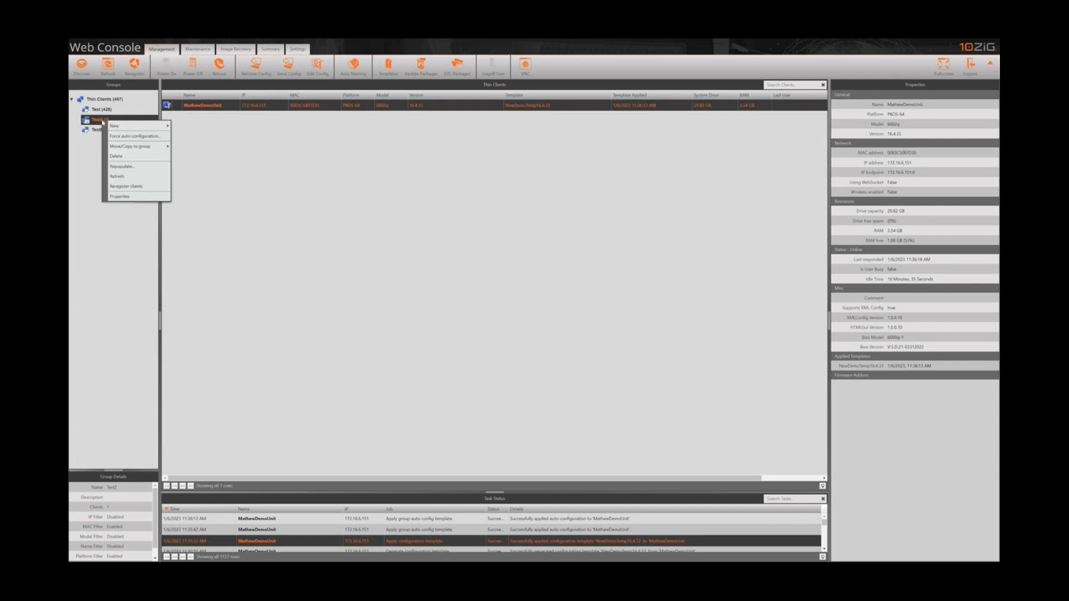
click(139, 187)
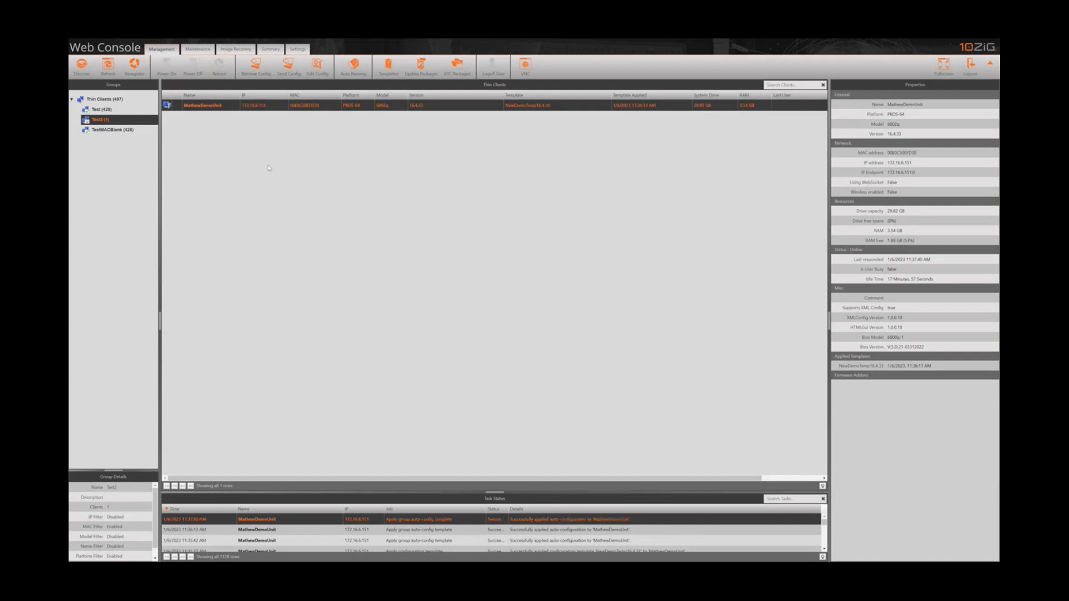
right_click(256, 109)
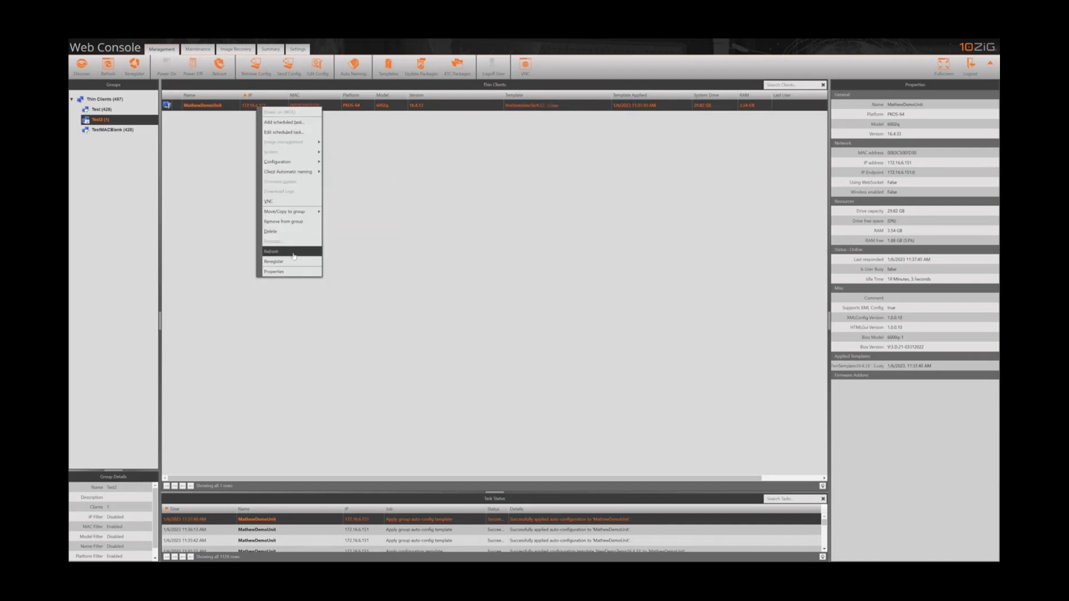
click(294, 253)
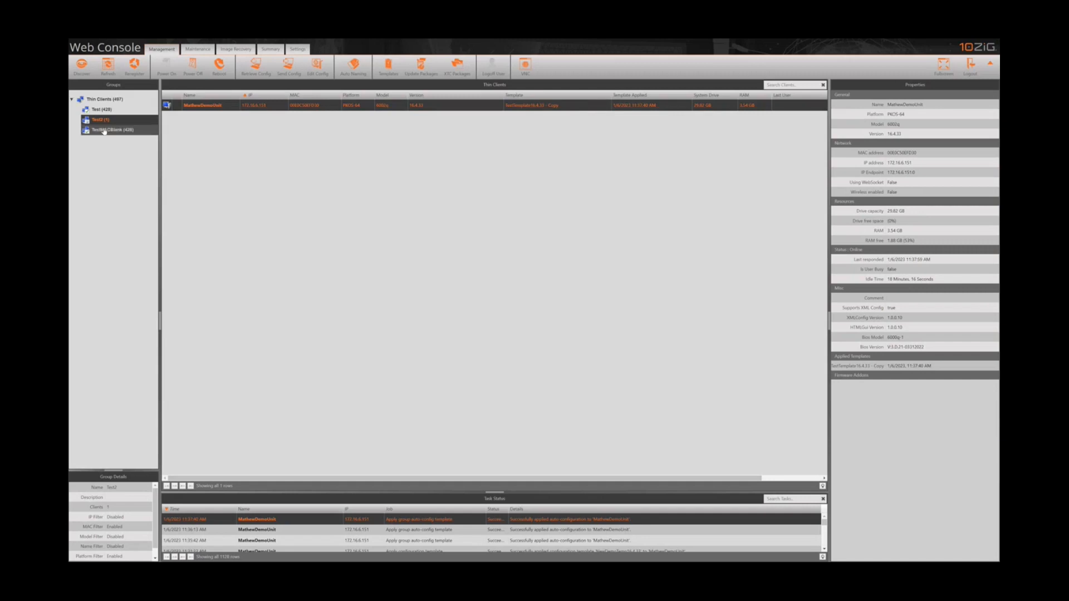
Review Test2's Client Configuration settings, close them, and open the demo thin client's configuration
right_click(103, 120)
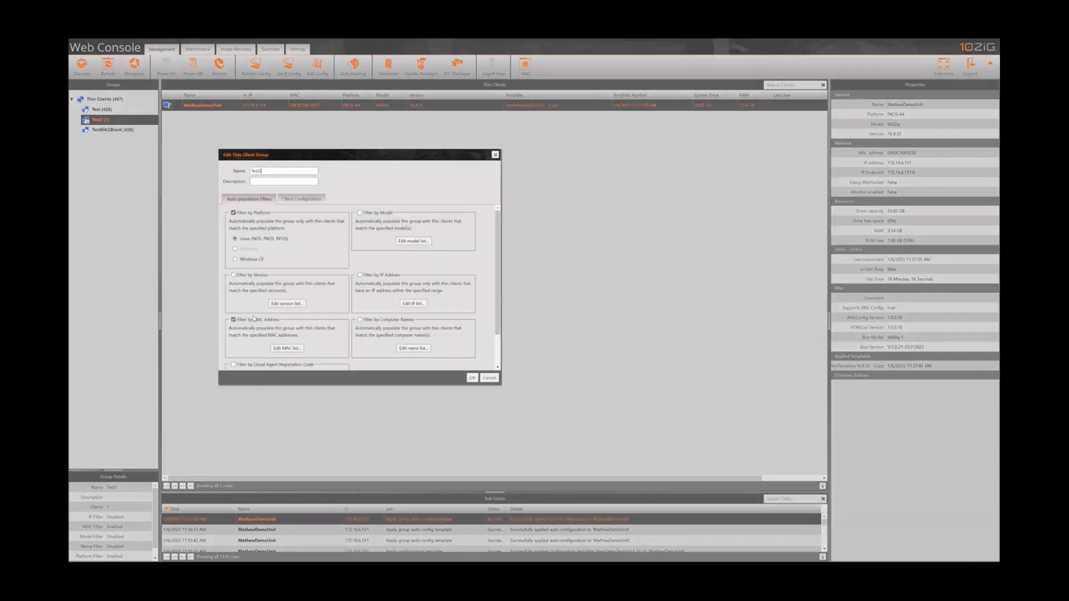
scroll(436, 253, down, 2)
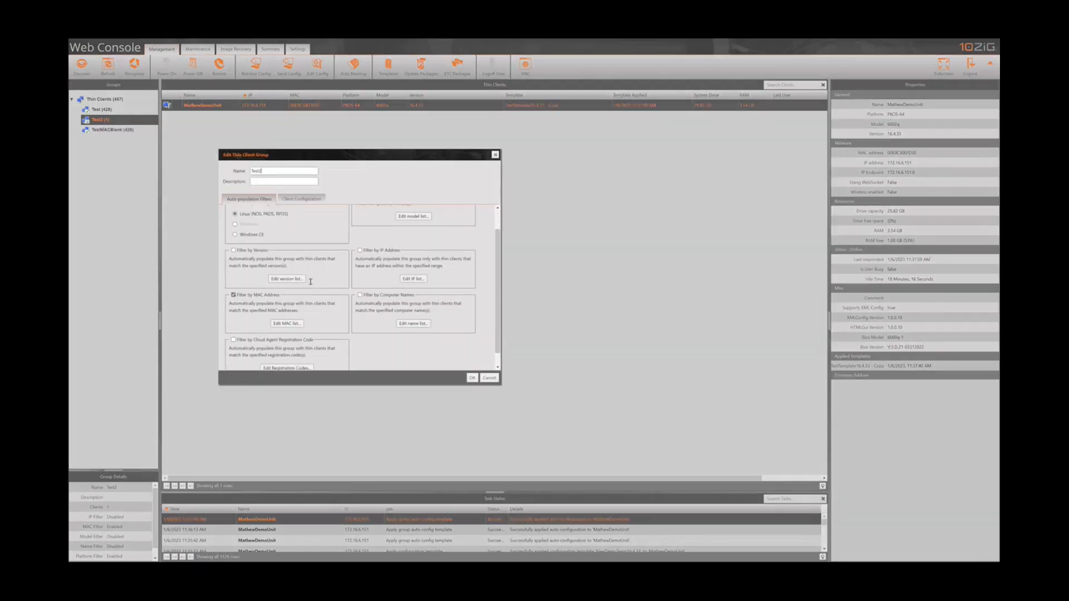
scroll(312, 223, up, 2)
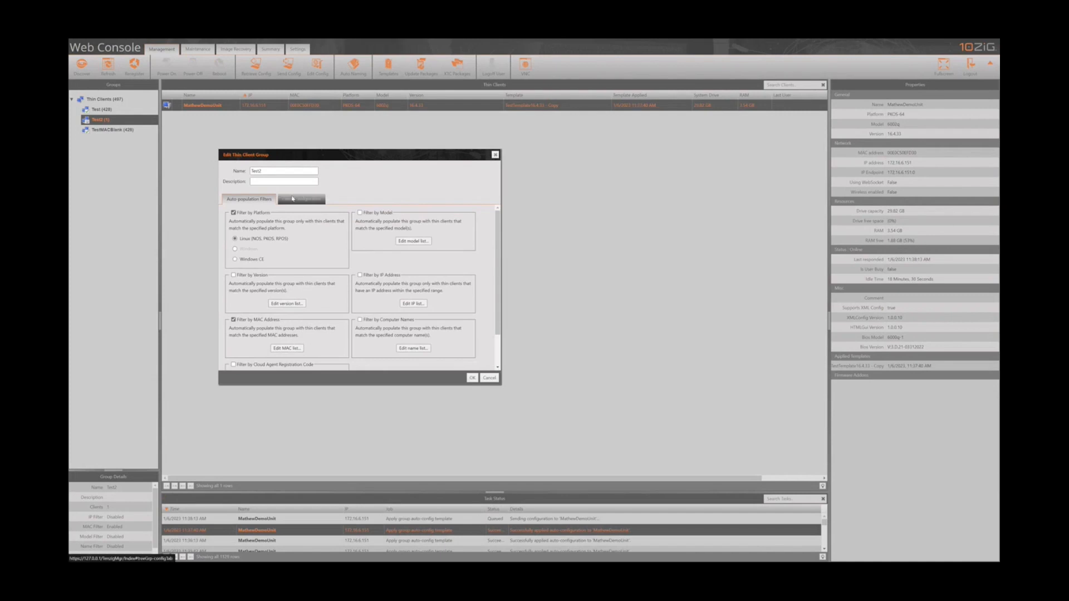
click(293, 198)
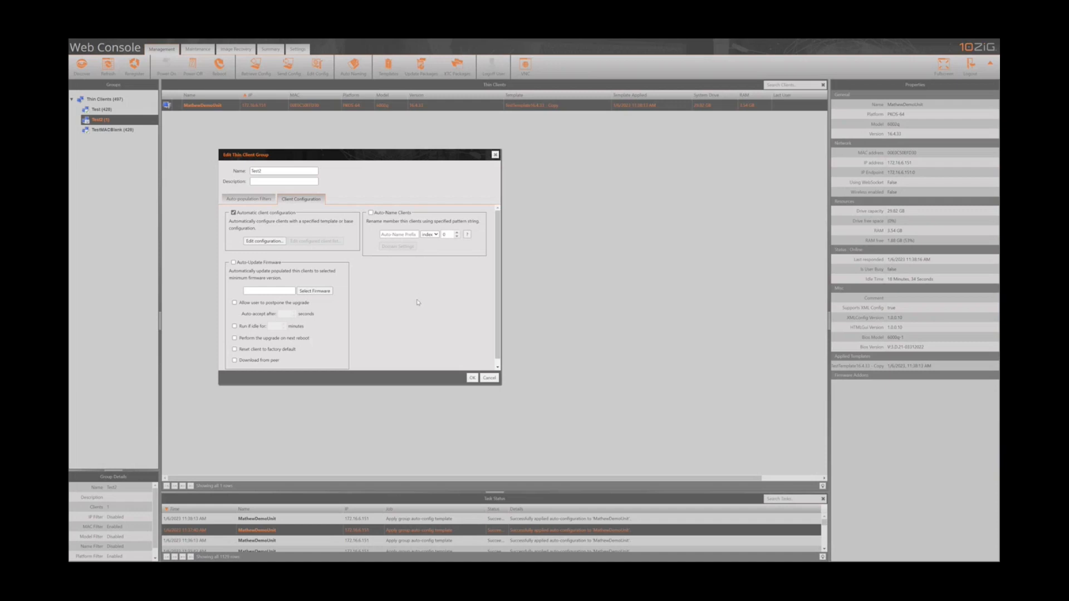
click(490, 380)
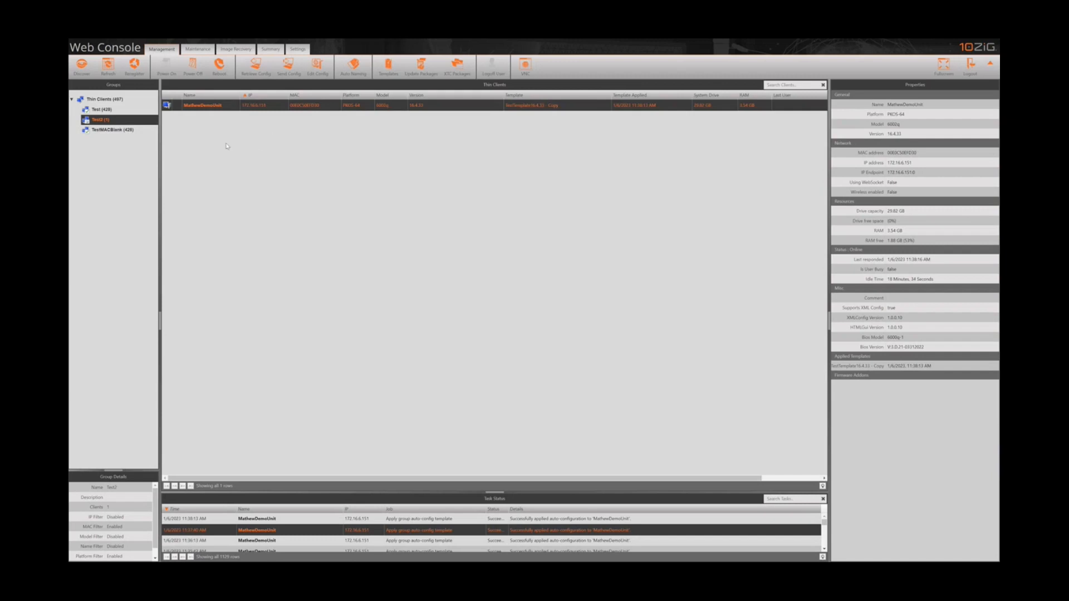
click(321, 69)
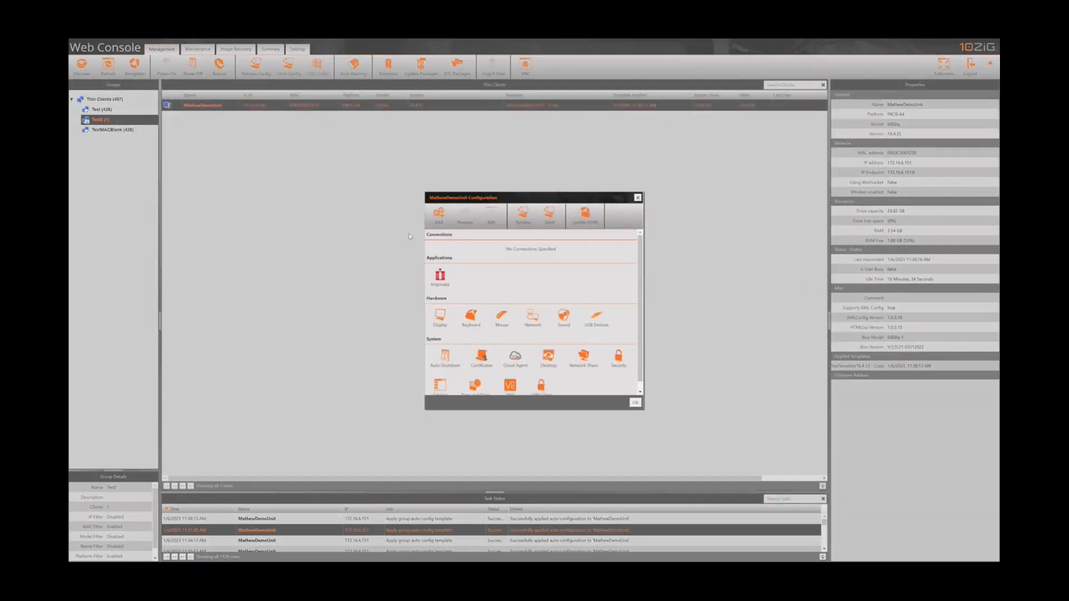
Close the client configuration window and dismiss MathewDemoUnit's action menu
click(637, 199)
right_click(243, 106)
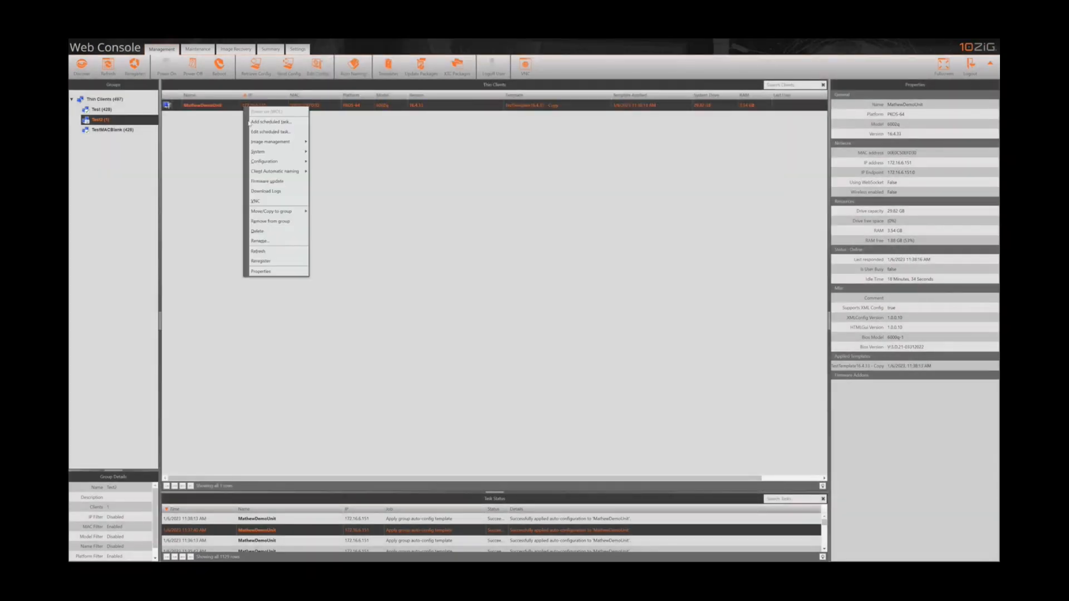
mouse_move(277, 167)
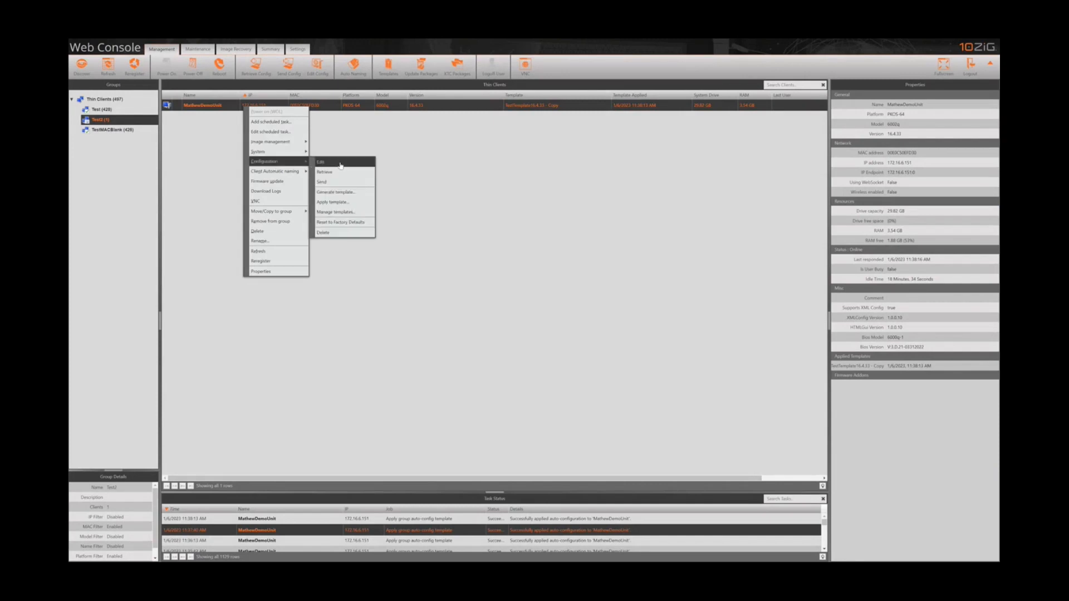
click(446, 165)
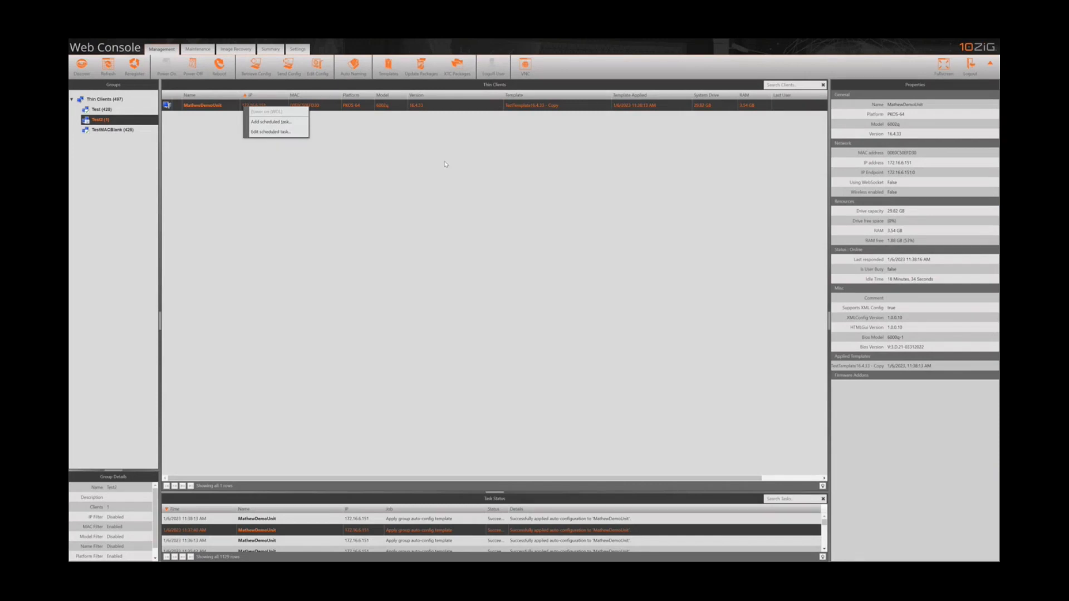
Retrieve MathewDemoUnit's client configuration and inspect the new Task Status entry
right_click(220, 109)
mouse_move(251, 166)
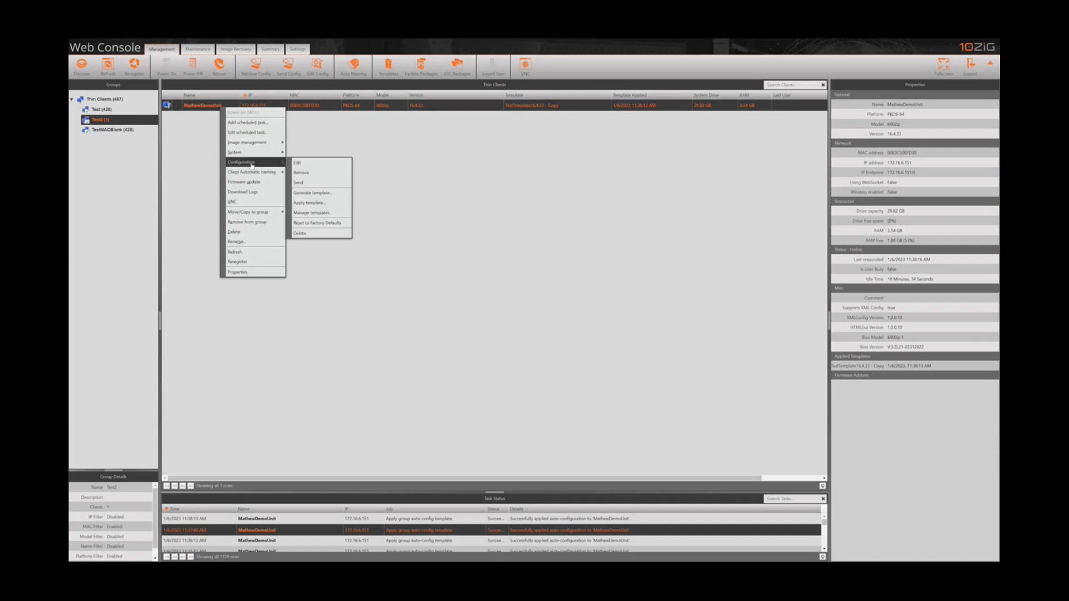
click(323, 174)
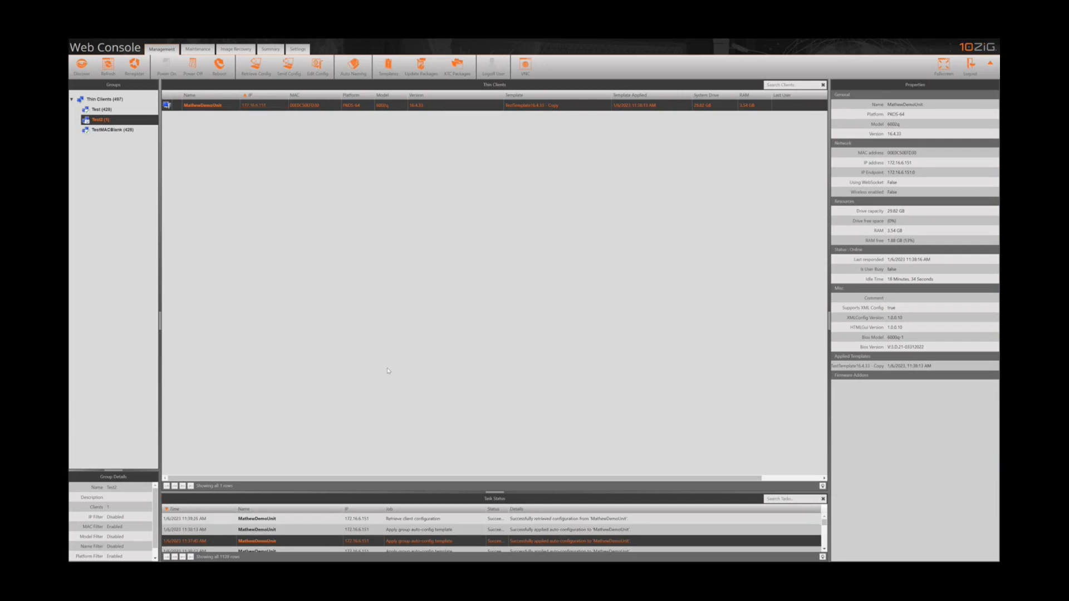
click(430, 521)
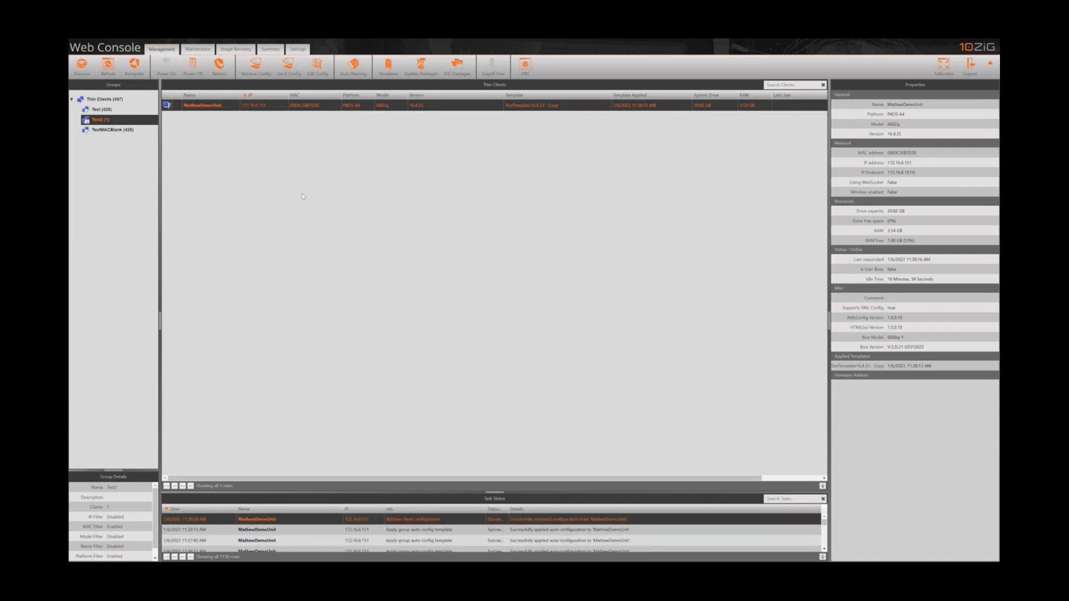
Open MathewDemoUnit's retrieved configuration for editing and scroll through its sections
right_click(214, 105)
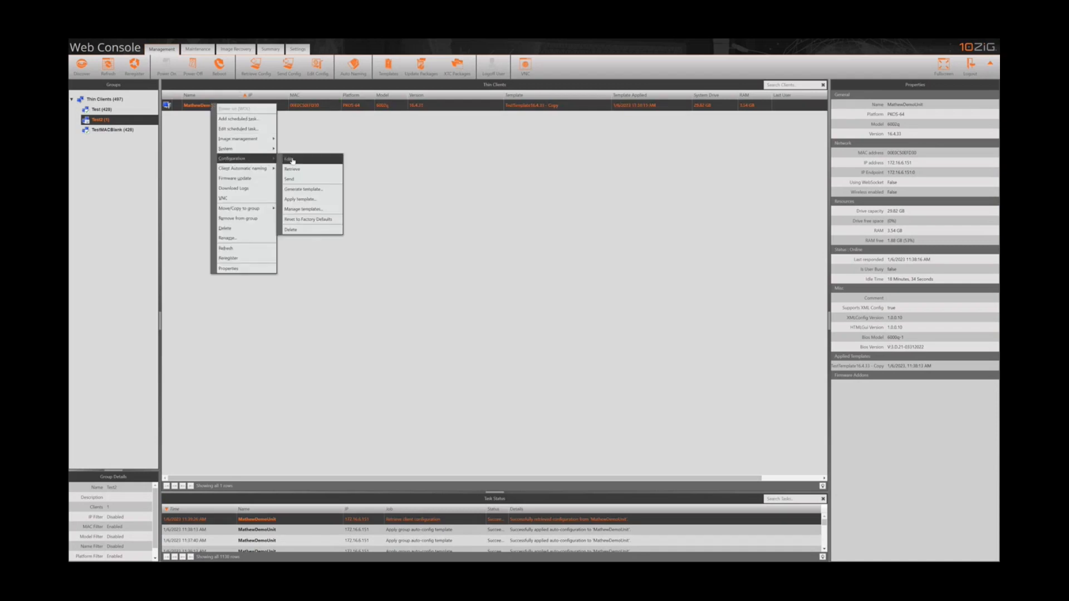
click(293, 161)
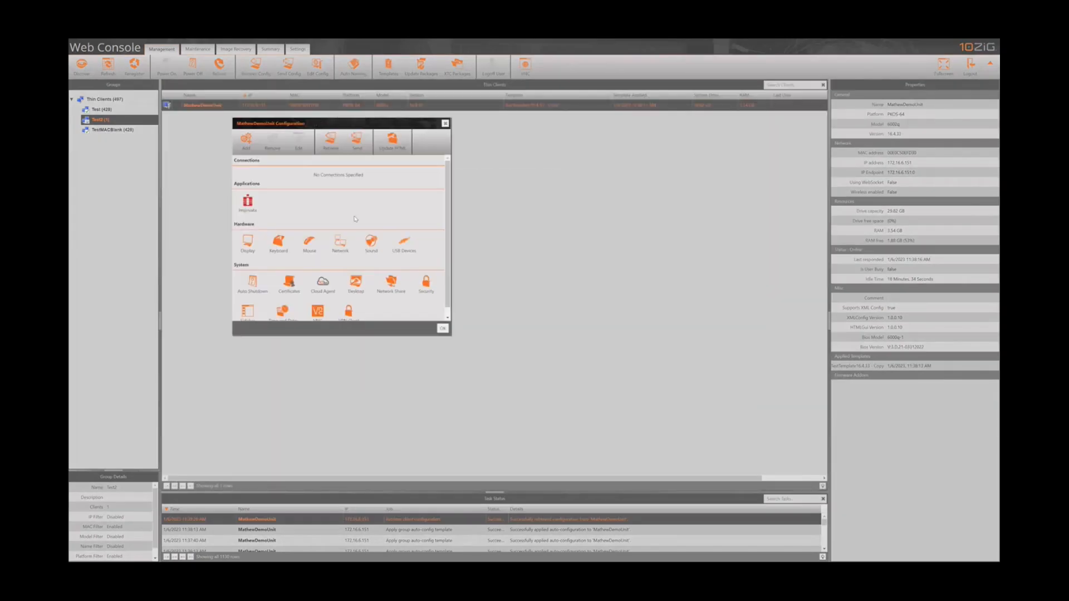
scroll(313, 193, down, 1)
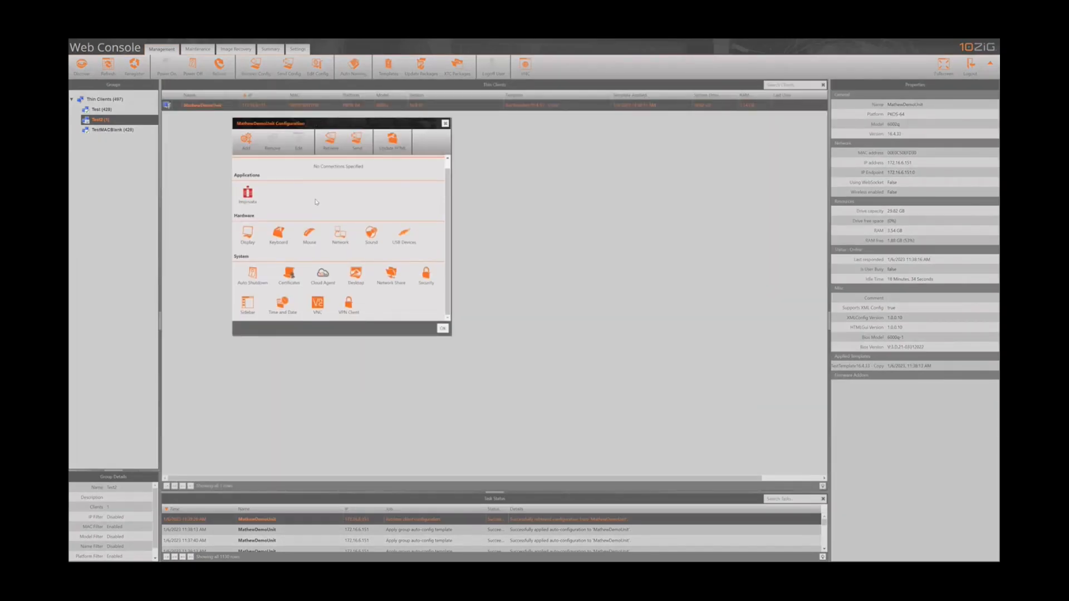
scroll(315, 201, up, 1)
scroll(316, 209, down, 1)
Open the Security settings and check the current control-panel password
click(426, 281)
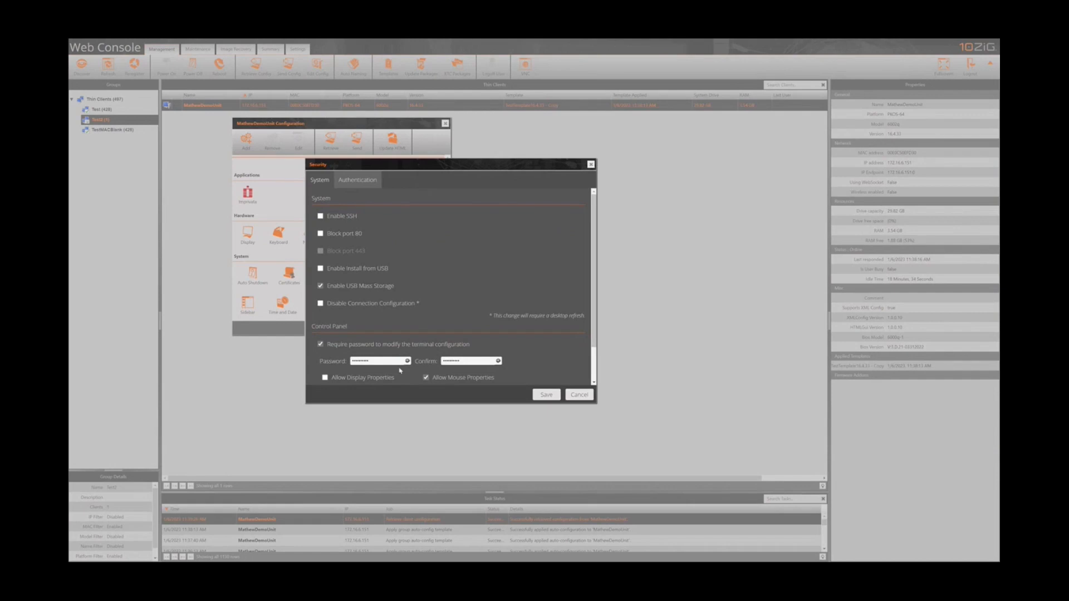
scroll(377, 335, down, 1)
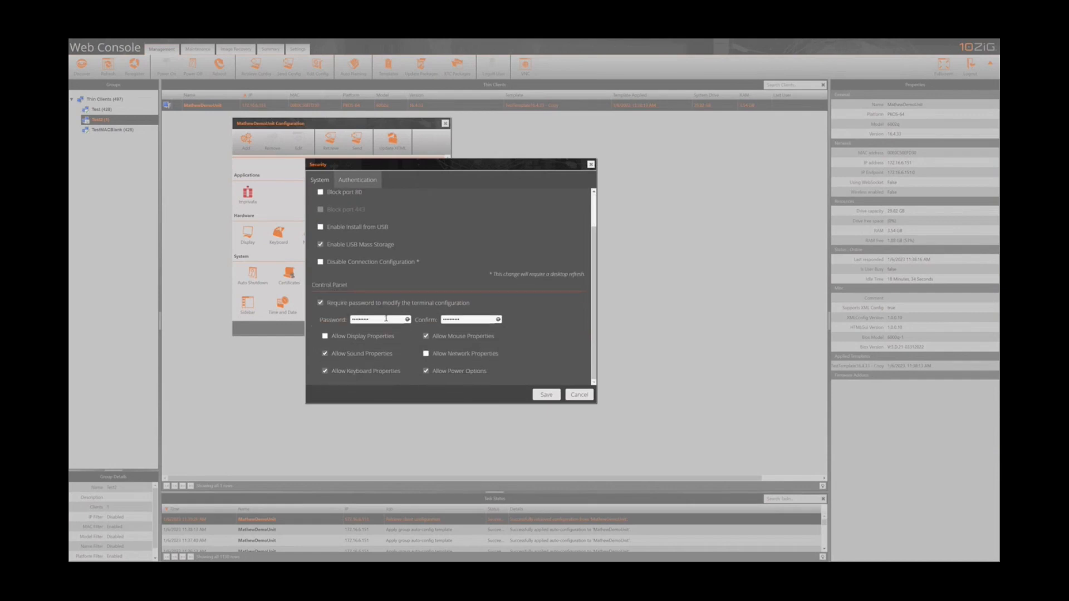
click(407, 320)
click(498, 320)
Replace the control-panel password and its confirmation with a new password, verifying they match
drag(382, 321, 160, 331)
text(P)
key(Tab)
text(Pa)
text(wo)
click(407, 319)
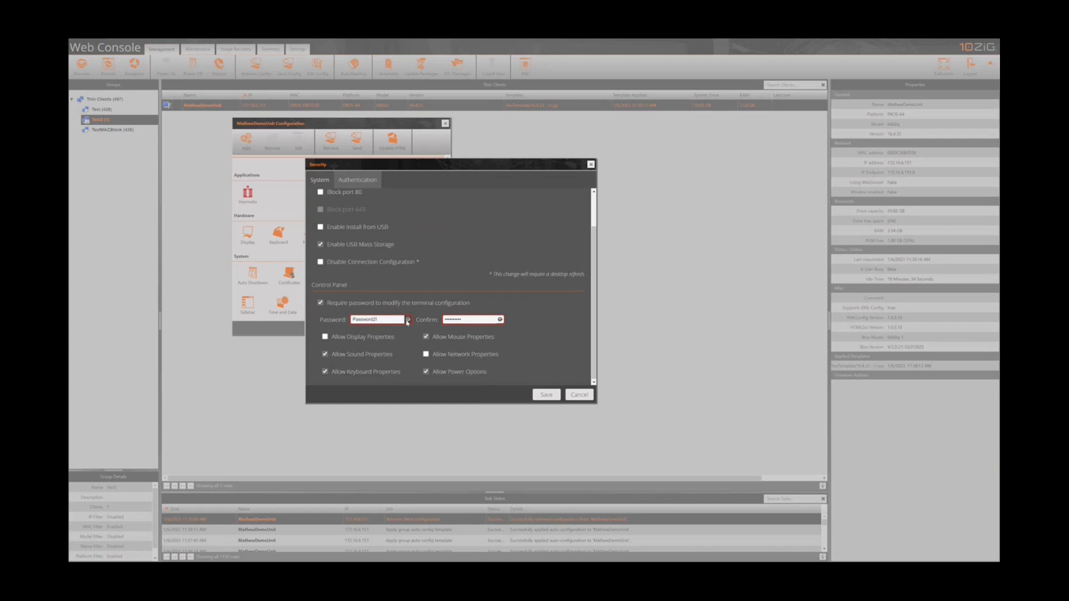
click(407, 320)
click(500, 320)
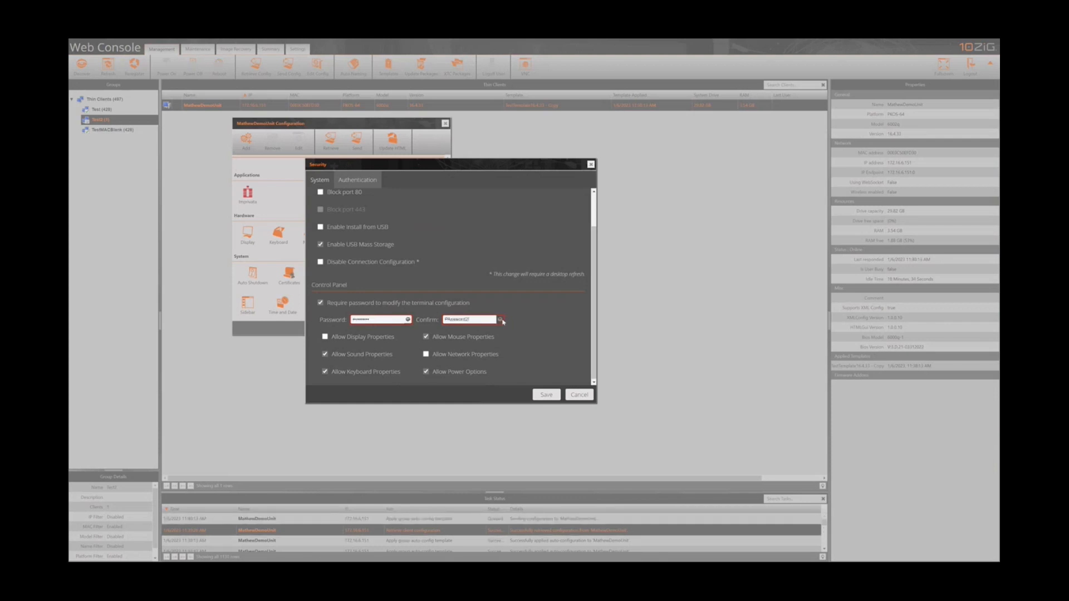
click(500, 320)
key(ctrl+a)
text(PAssword2!)
click(498, 319)
click(408, 320)
Save the security settings, send the configuration to the client, and close the dialog
click(541, 395)
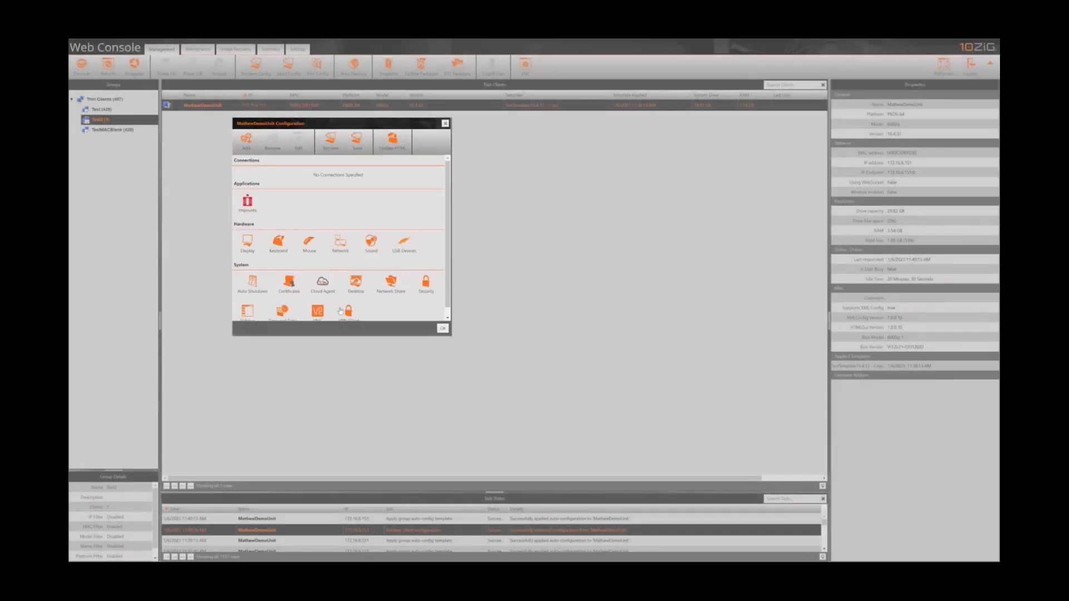
click(356, 144)
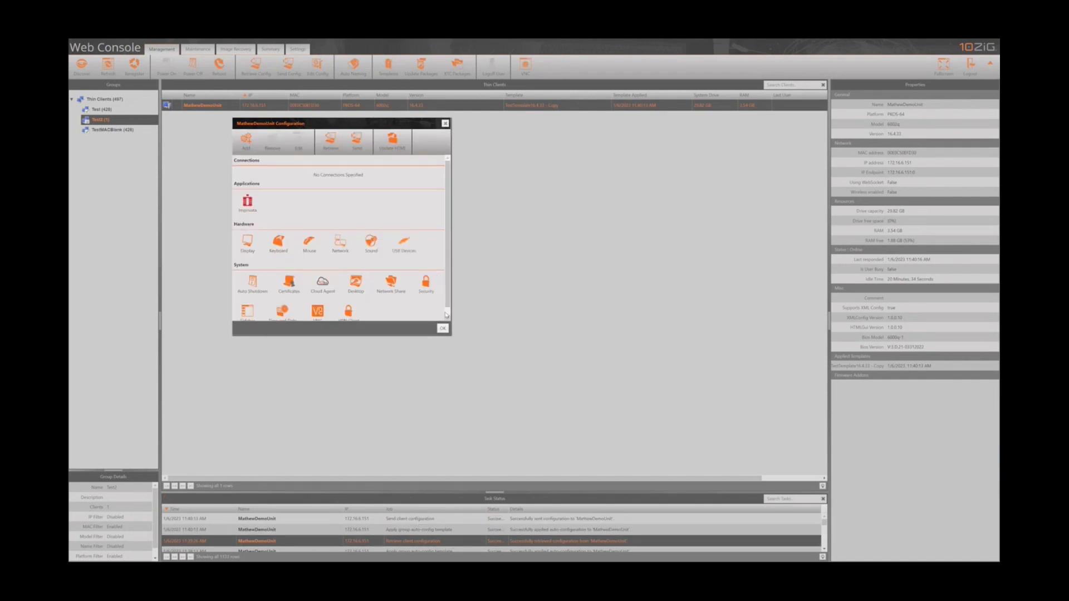
click(442, 329)
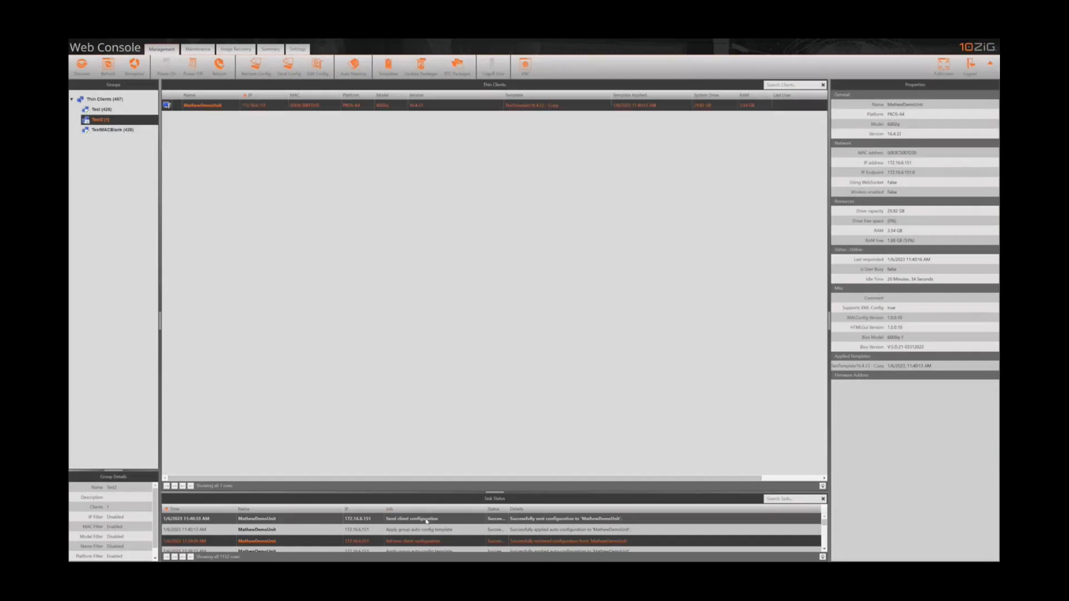
Close the configuration window and dismiss MathewDemoUnit's context menu
click(435, 520)
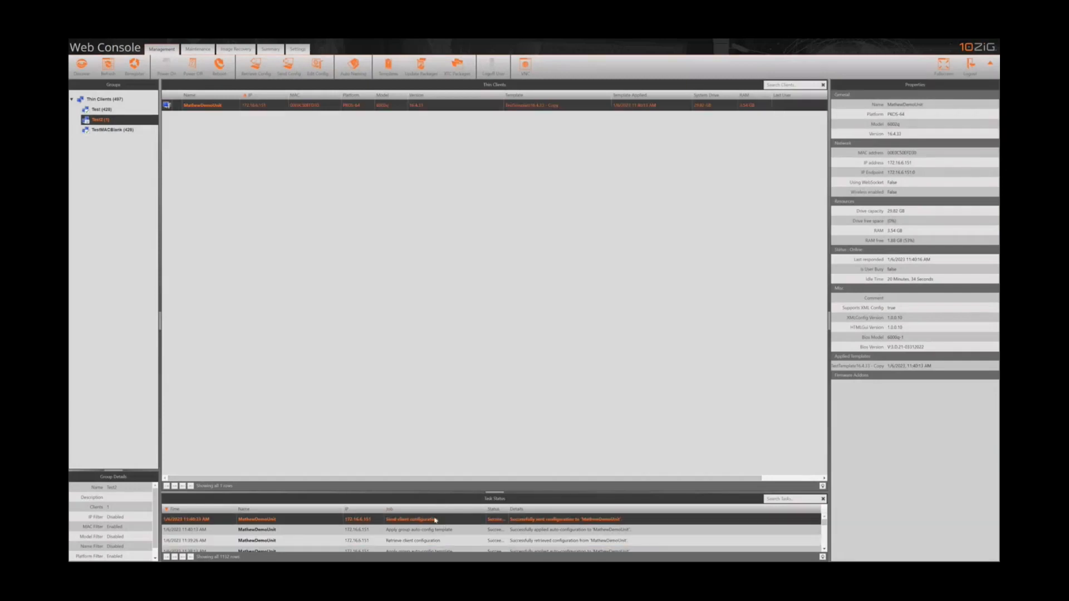
right_click(218, 107)
mouse_move(242, 156)
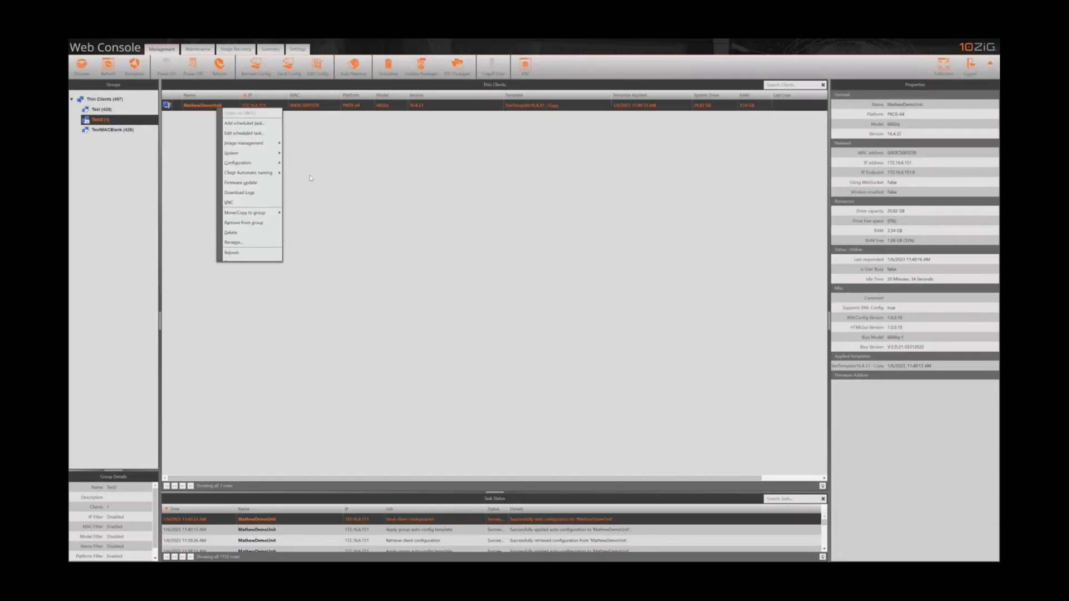
click(382, 310)
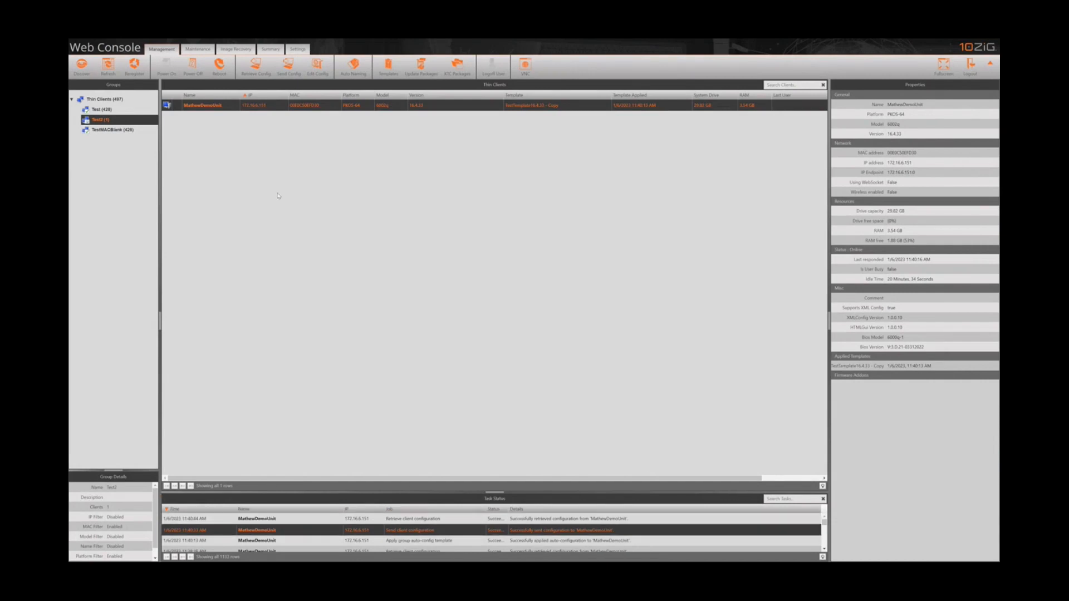
Open the thin client's configuration for editing and open its Security settings
right_click(212, 107)
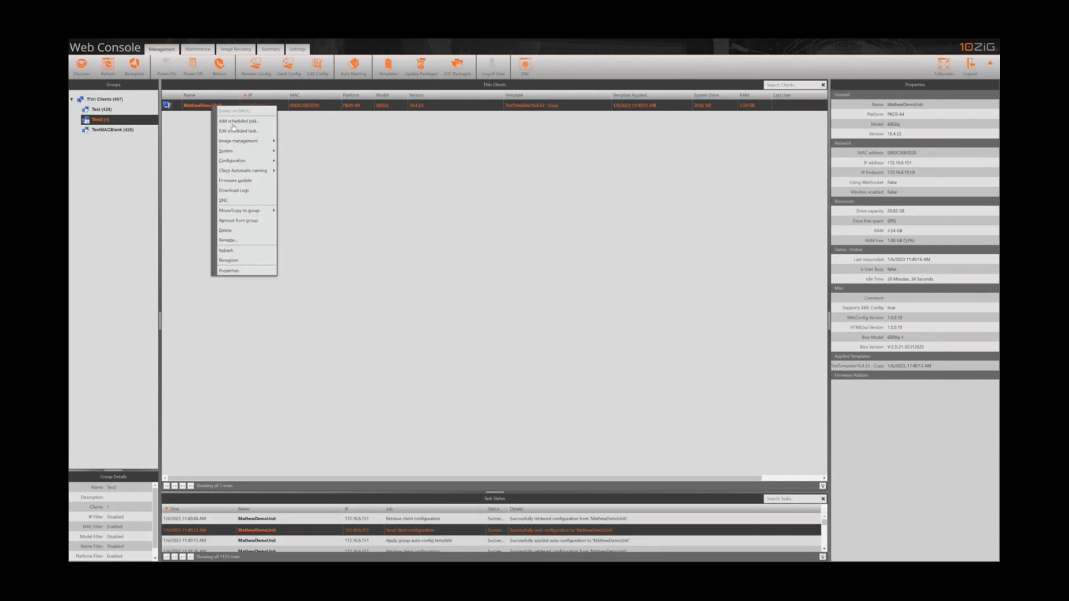
mouse_move(245, 160)
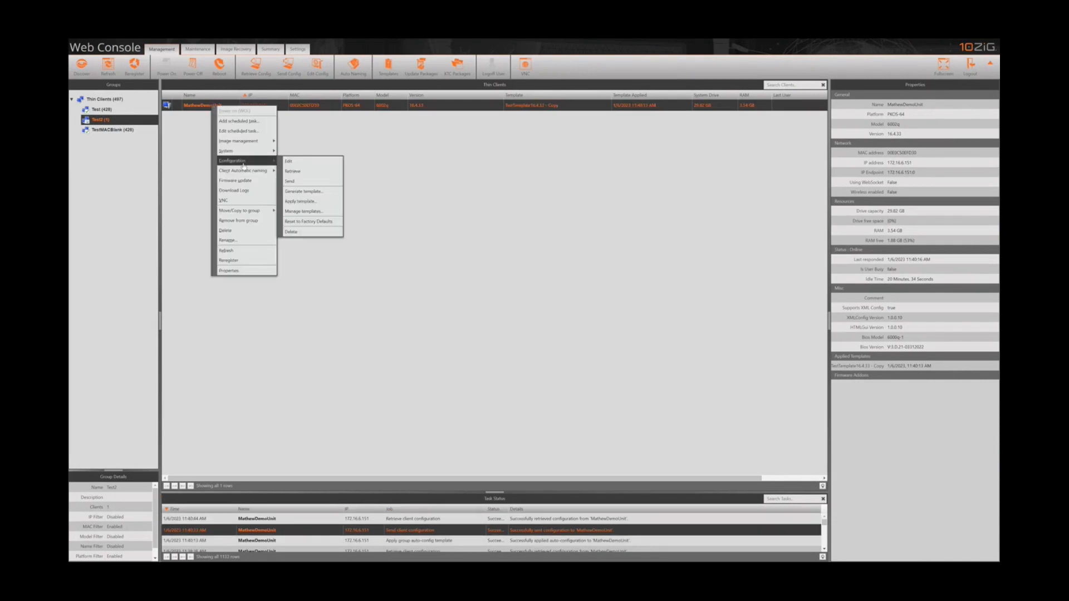
click(294, 165)
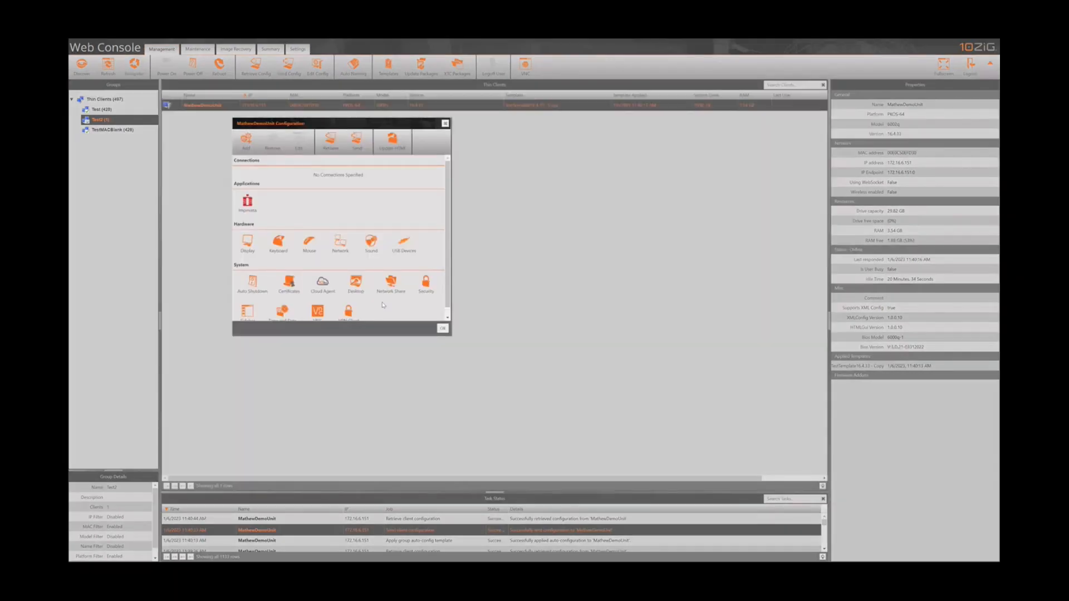
scroll(393, 306, down, 1)
click(427, 277)
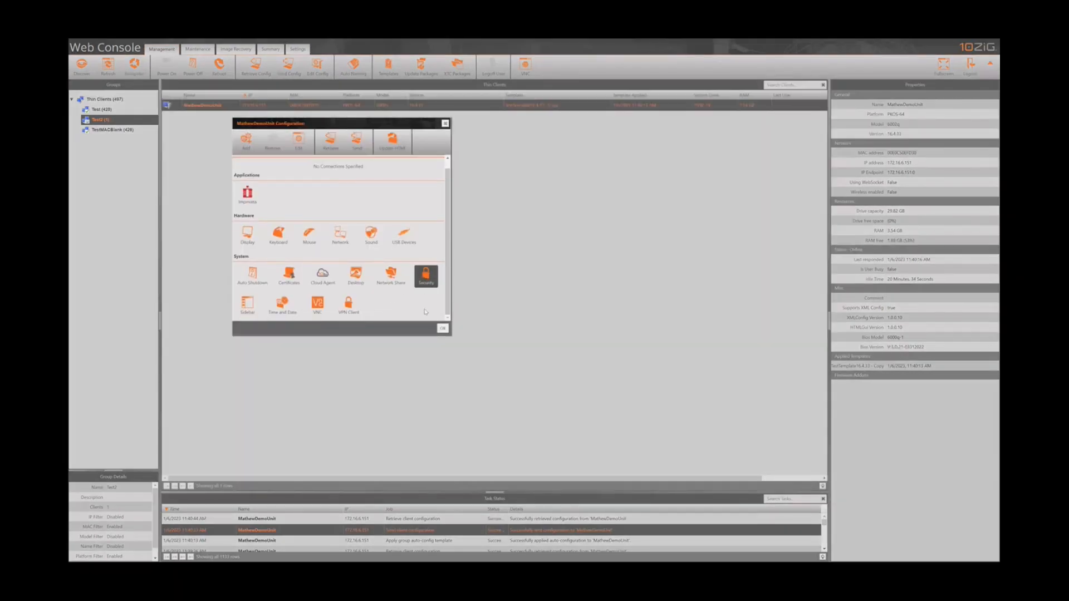
double_click(427, 277)
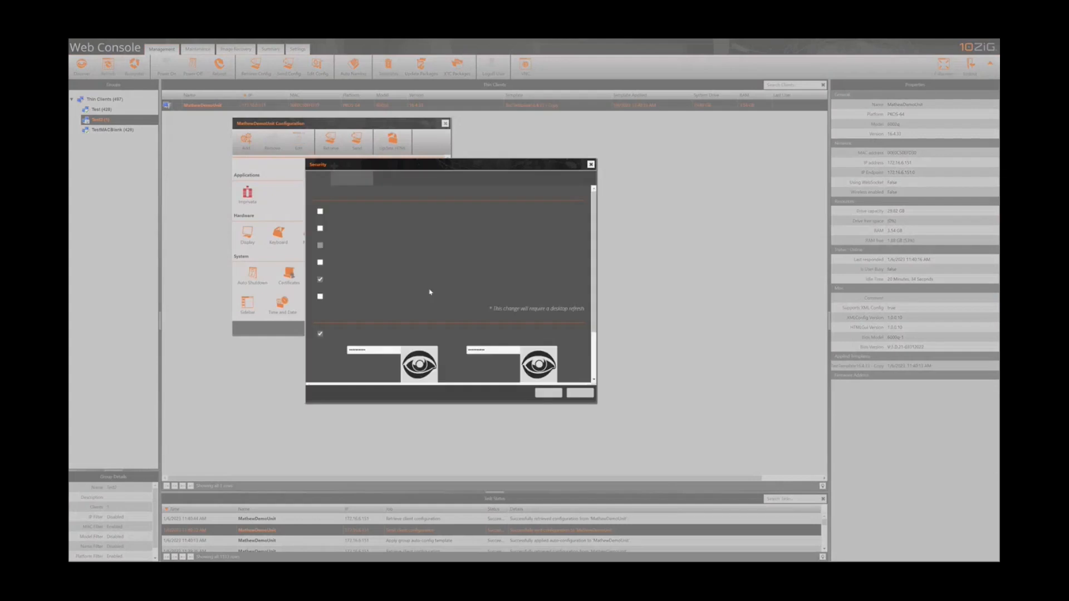
Reveal and re-mask both passwords, then cancel Security and close the configuration window
click(407, 361)
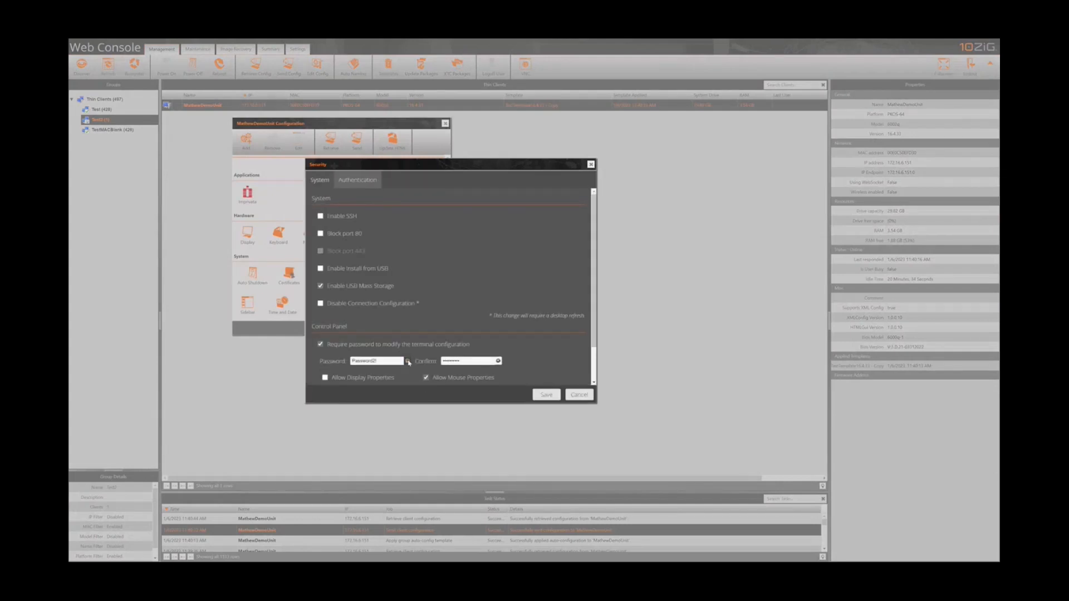
click(407, 360)
click(497, 361)
click(497, 361)
click(579, 395)
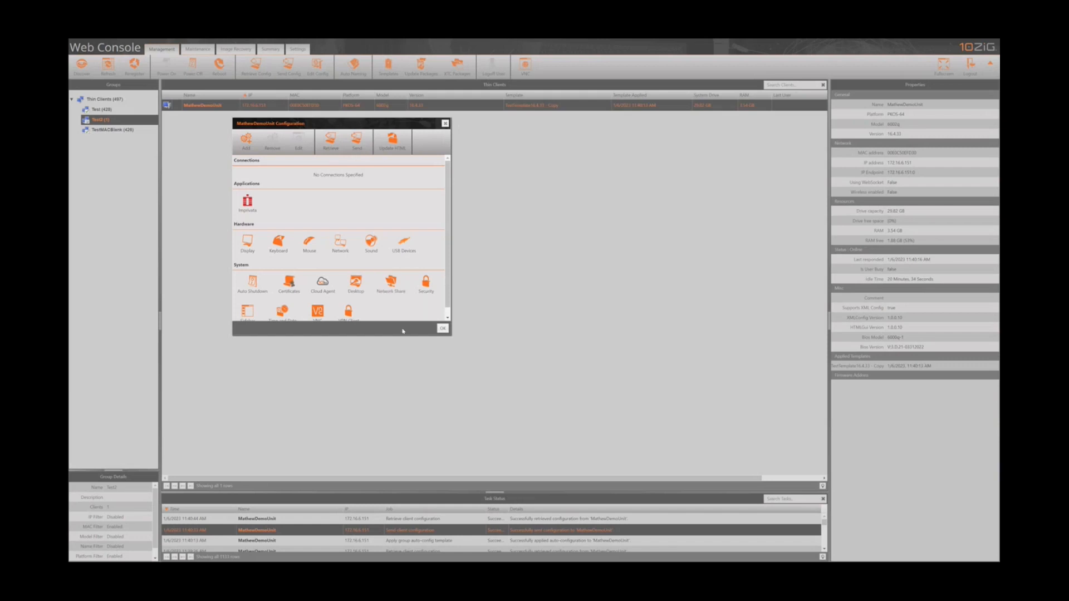
click(442, 328)
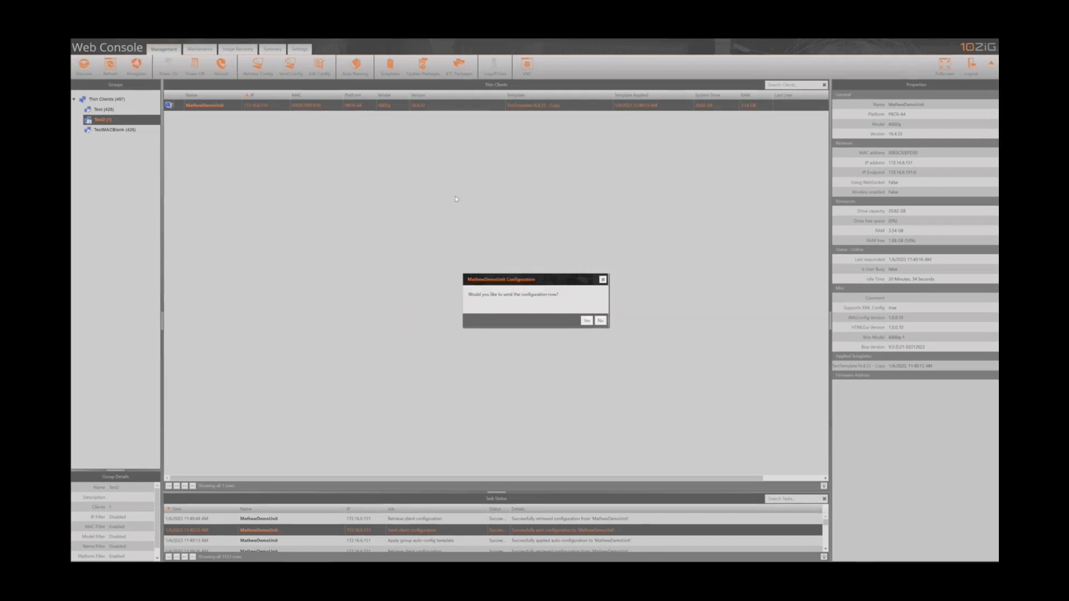
Decline sending the configuration, then reopen the client's Security settings for editing
click(600, 321)
right_click(223, 105)
mouse_move(253, 161)
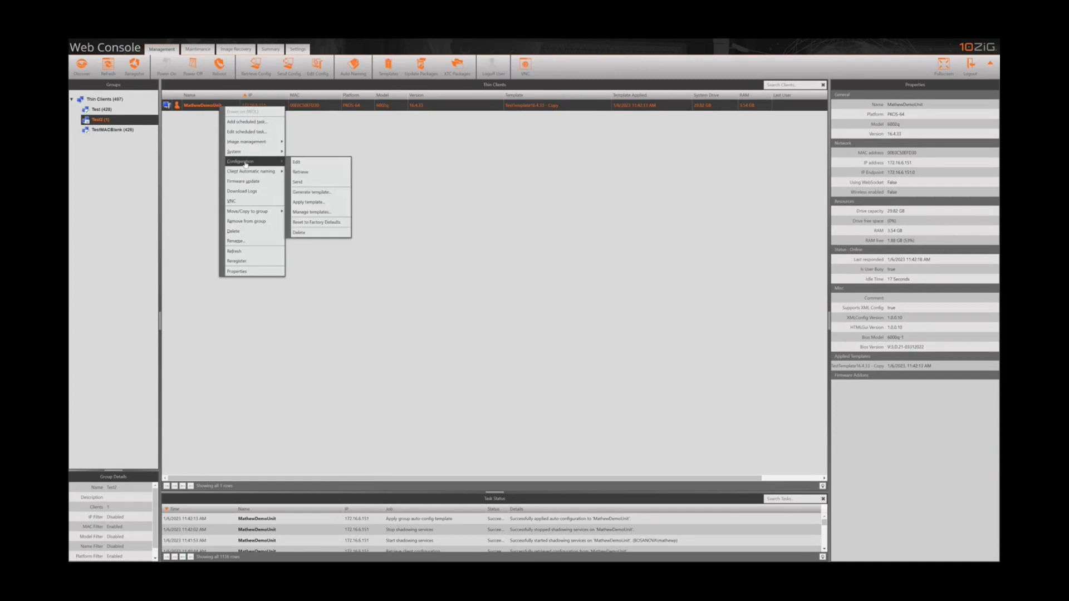
click(314, 167)
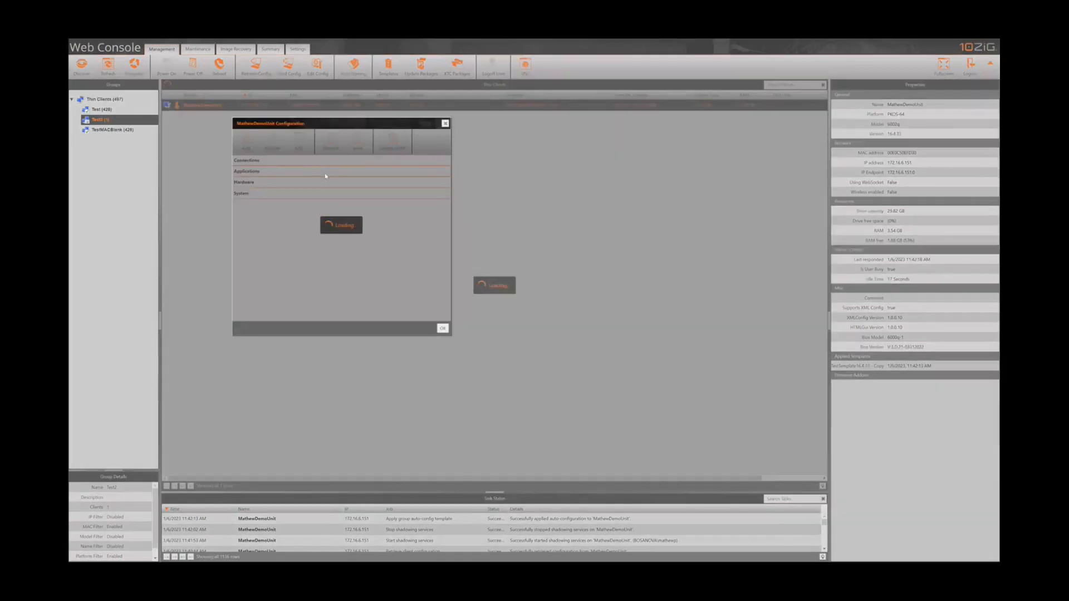
scroll(438, 244, down, 1)
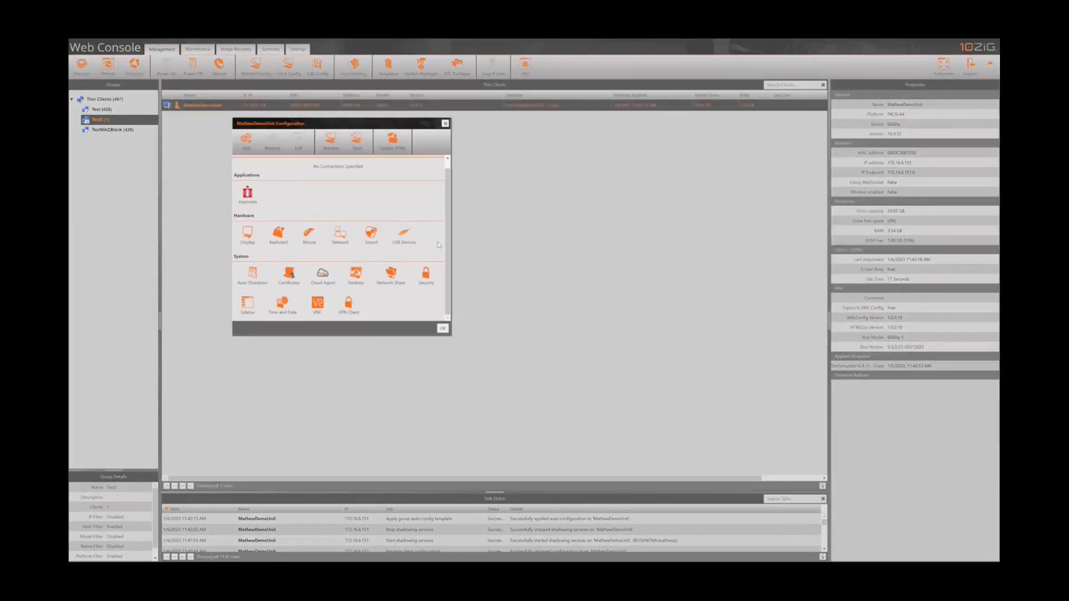
click(430, 275)
double_click(430, 275)
Review the Security settings and confirmation password, then close everything without sending
scroll(419, 321, down, 1)
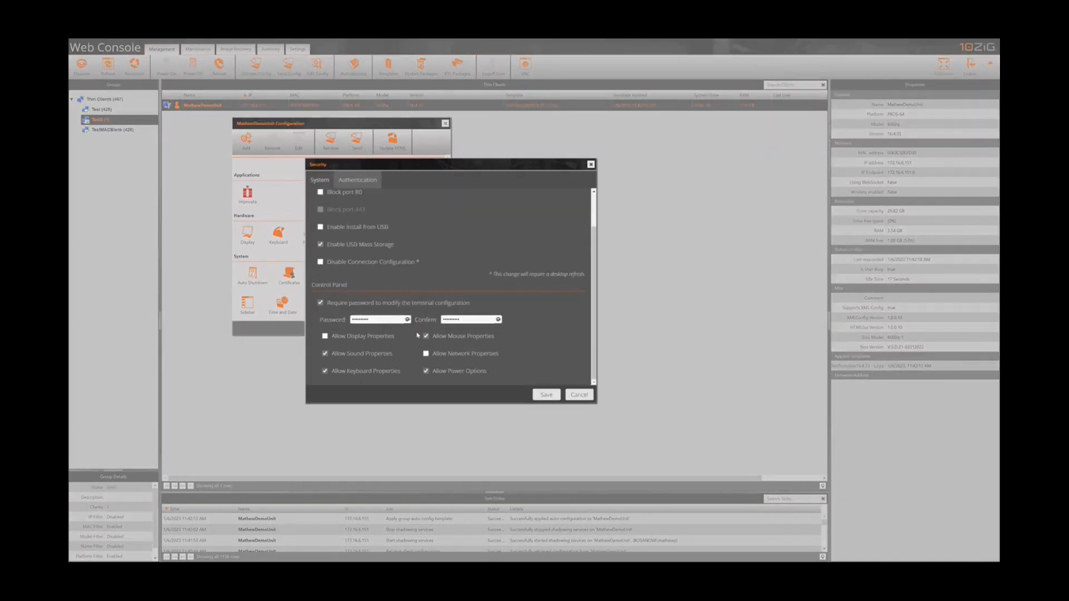
scroll(417, 335, up, 1)
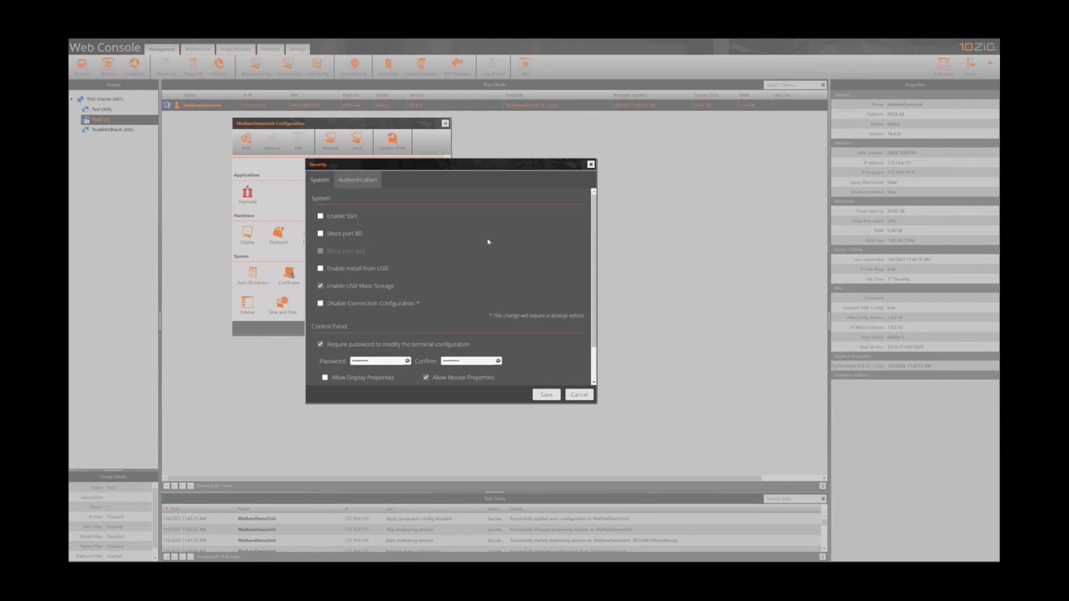
scroll(398, 342, down, 1)
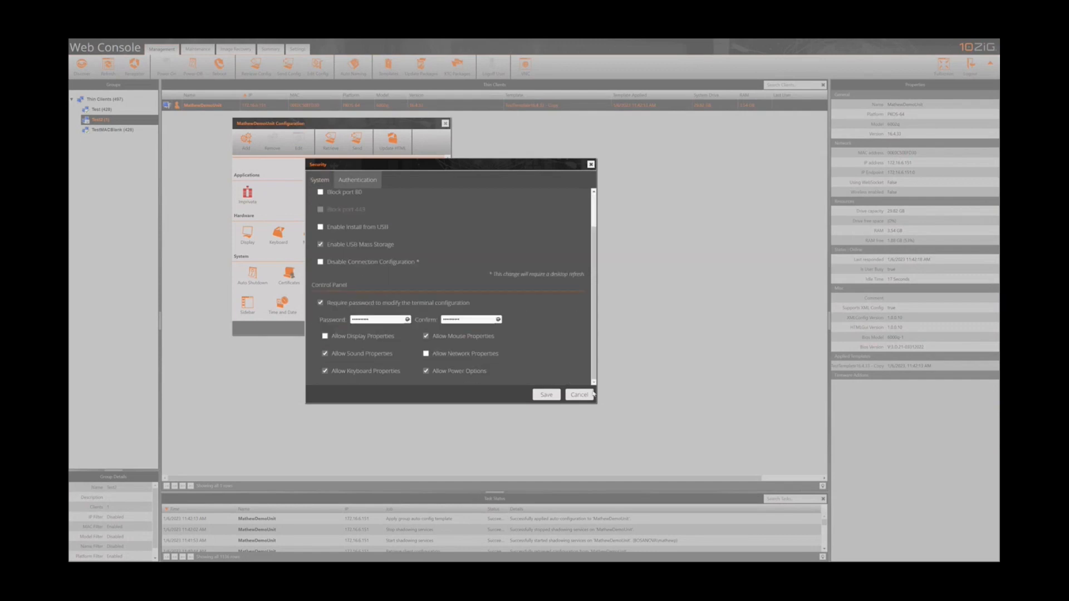
scroll(321, 277, up, 1)
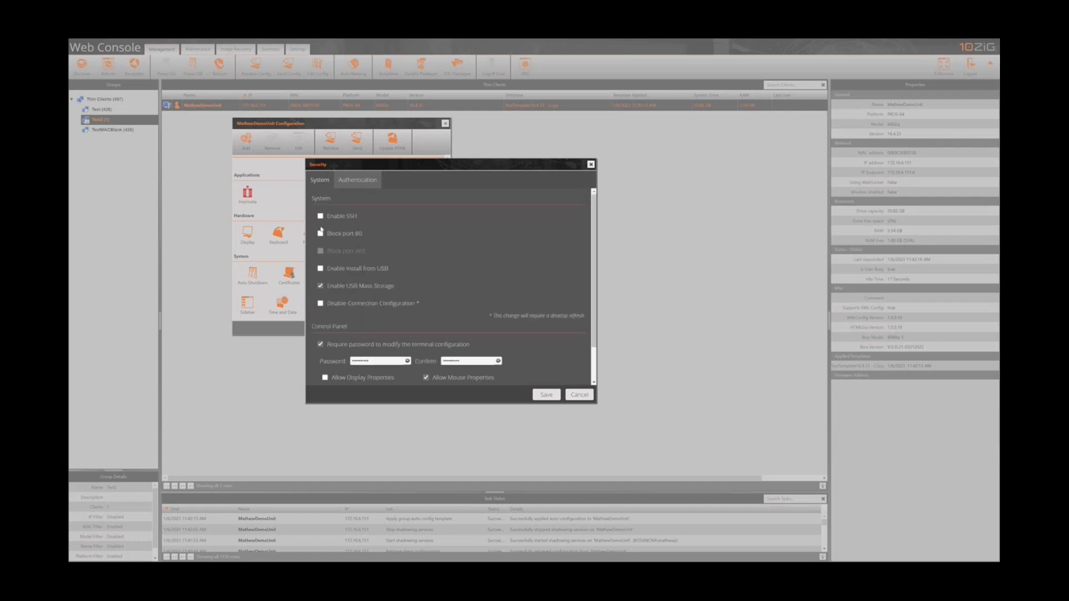
scroll(333, 320, down, 1)
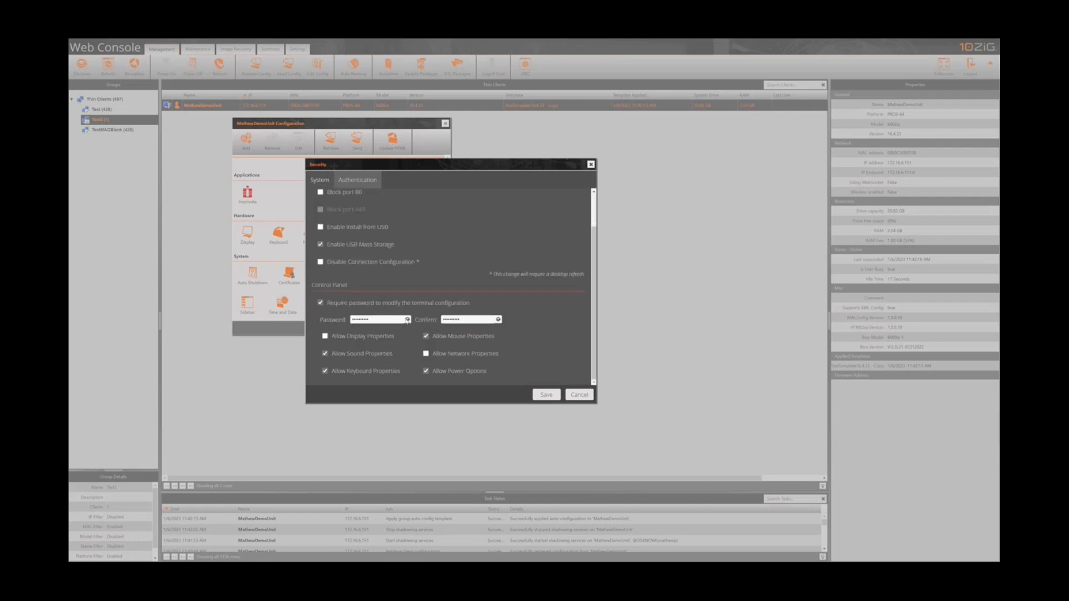
click(499, 320)
click(580, 396)
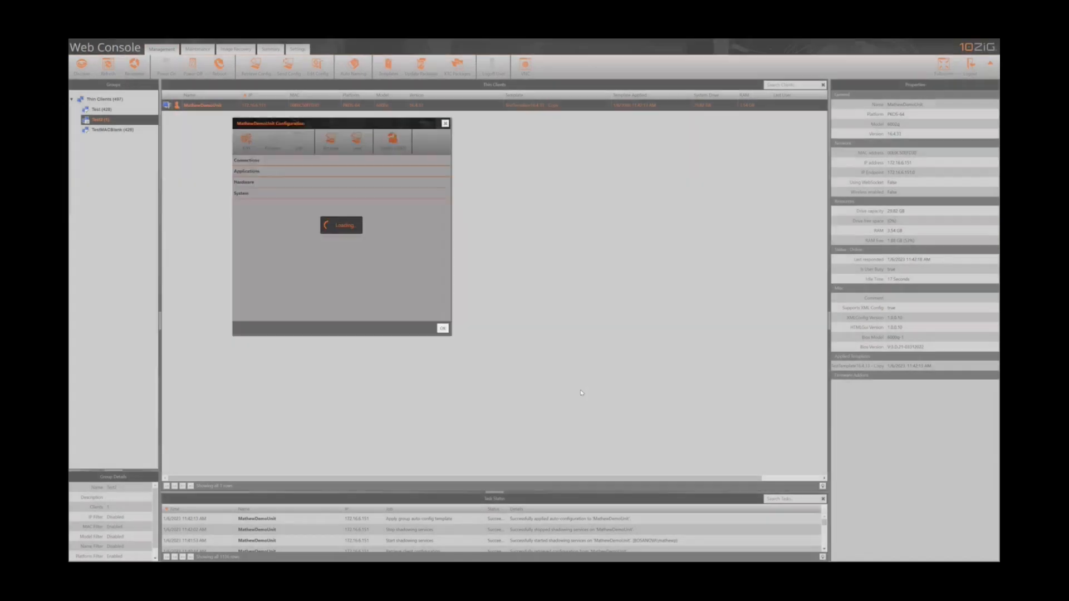
click(445, 123)
click(598, 321)
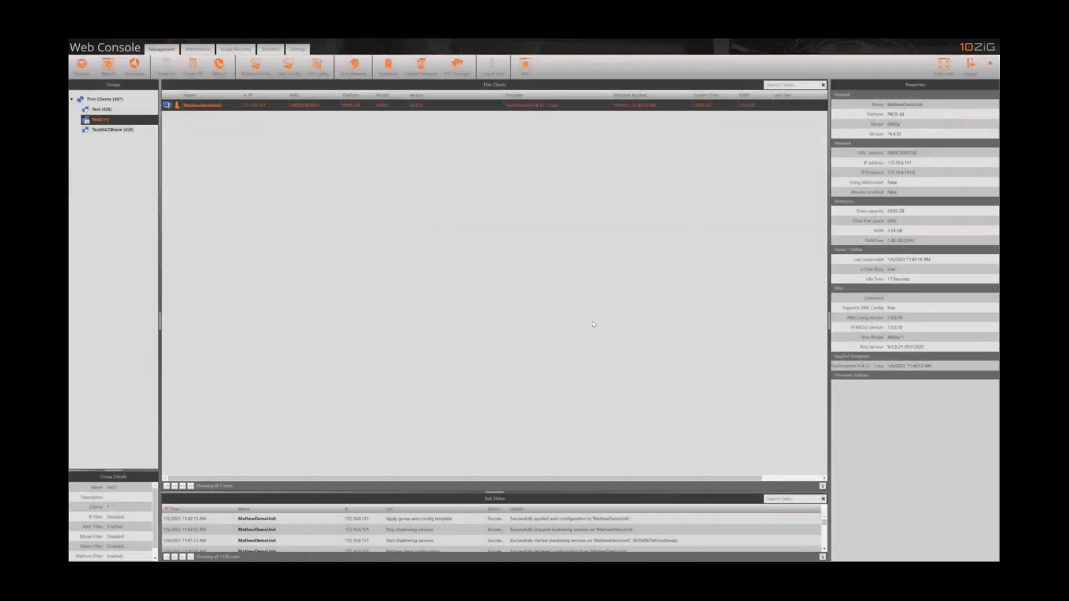
Start a full-screen VNC session and open the thin client's Control Panel with the terminal password
right_click(199, 106)
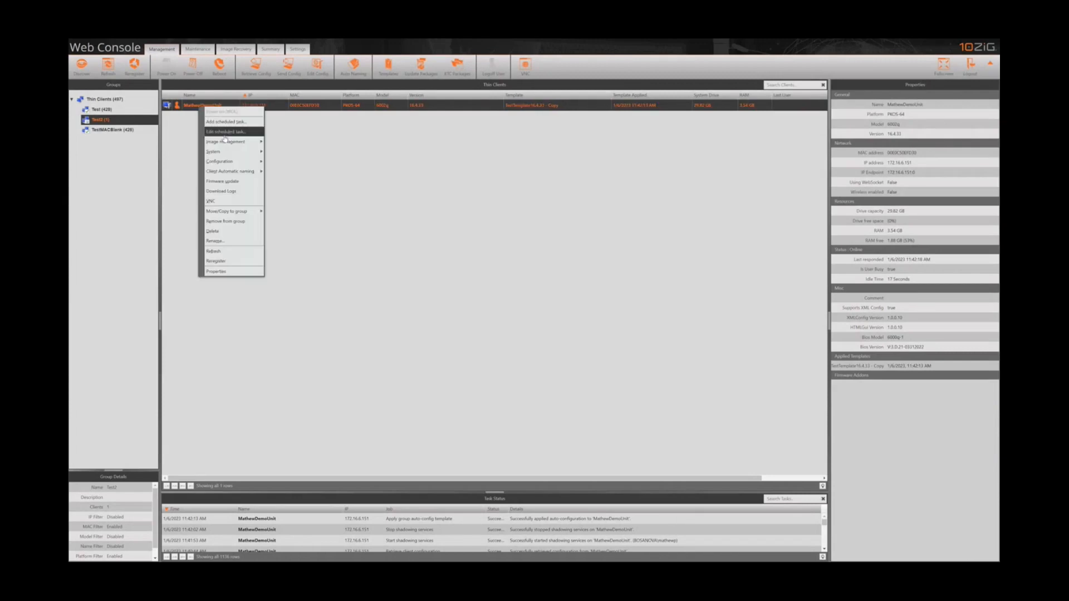
click(211, 201)
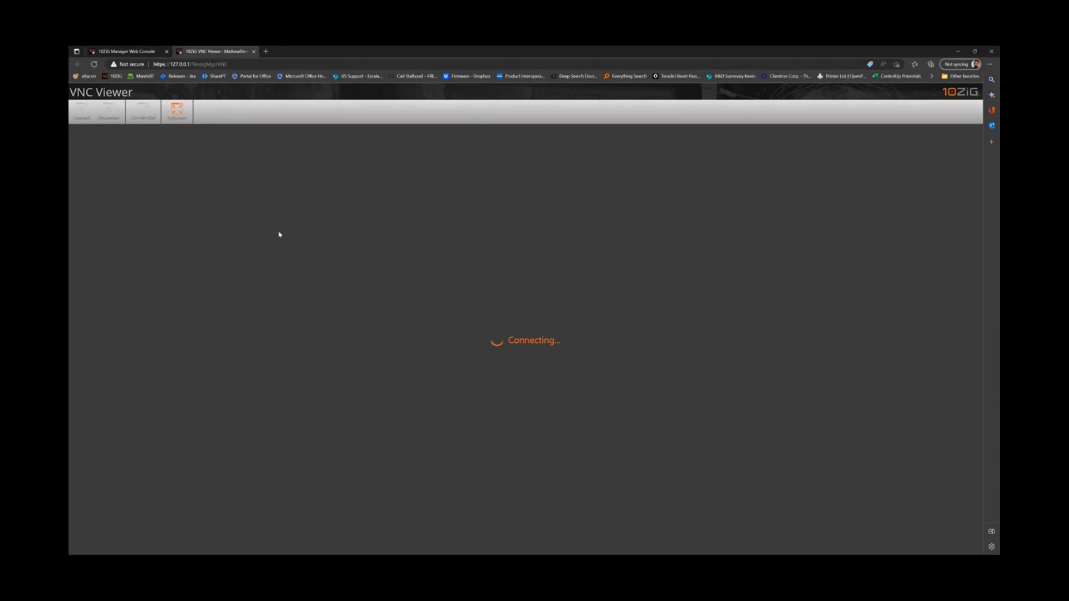
click(181, 114)
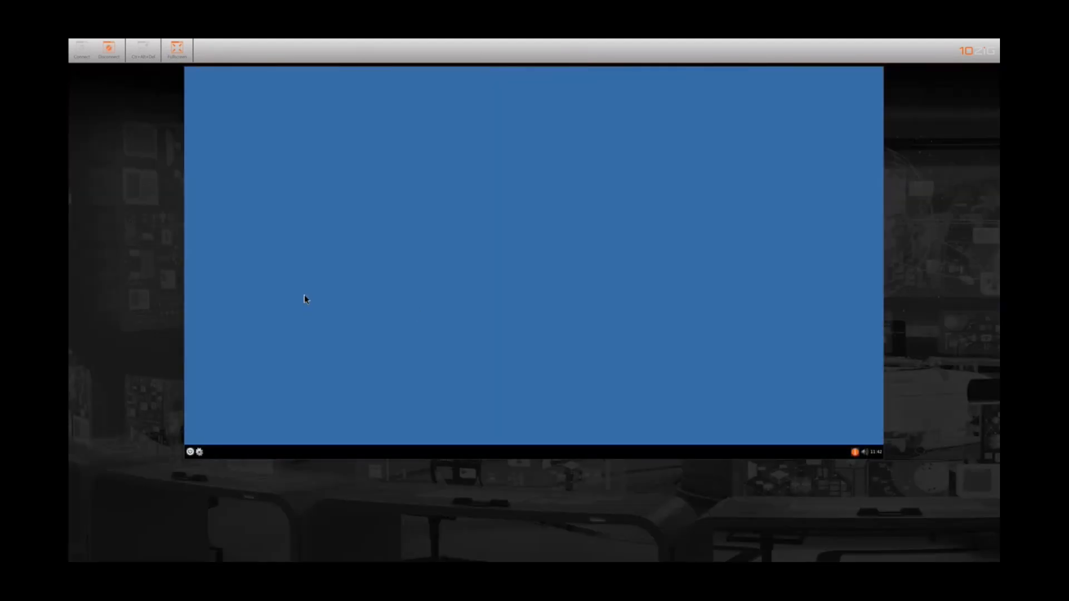
click(200, 451)
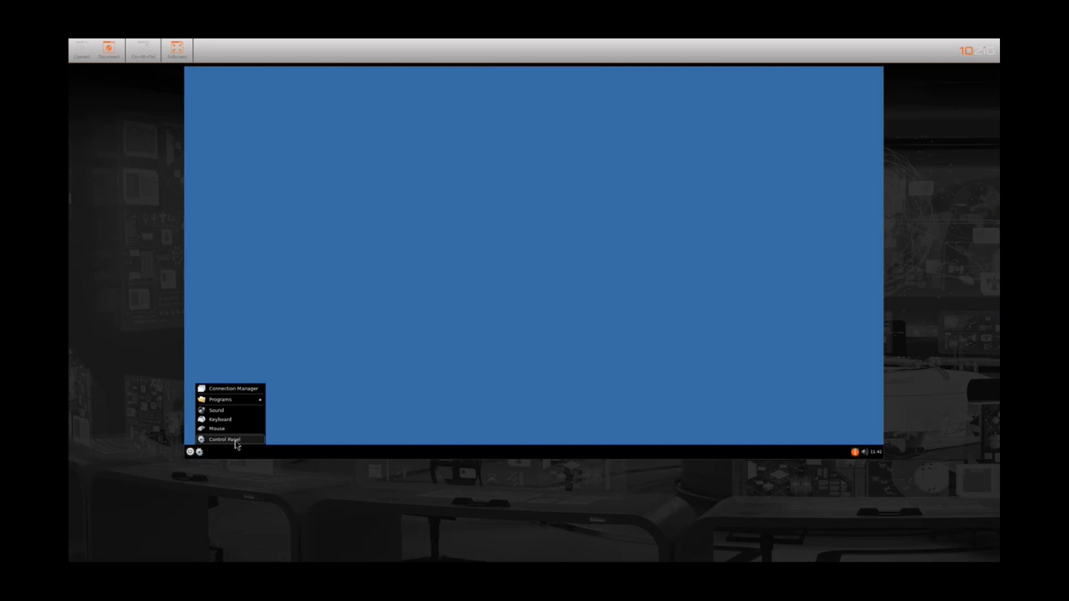
click(236, 440)
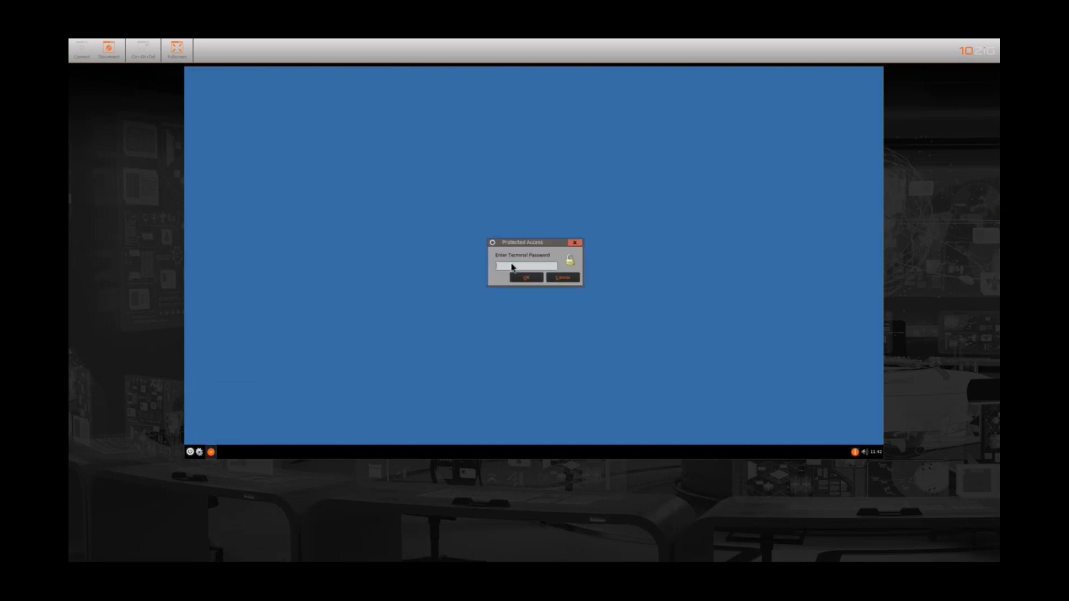
text(*********)
key(Return)
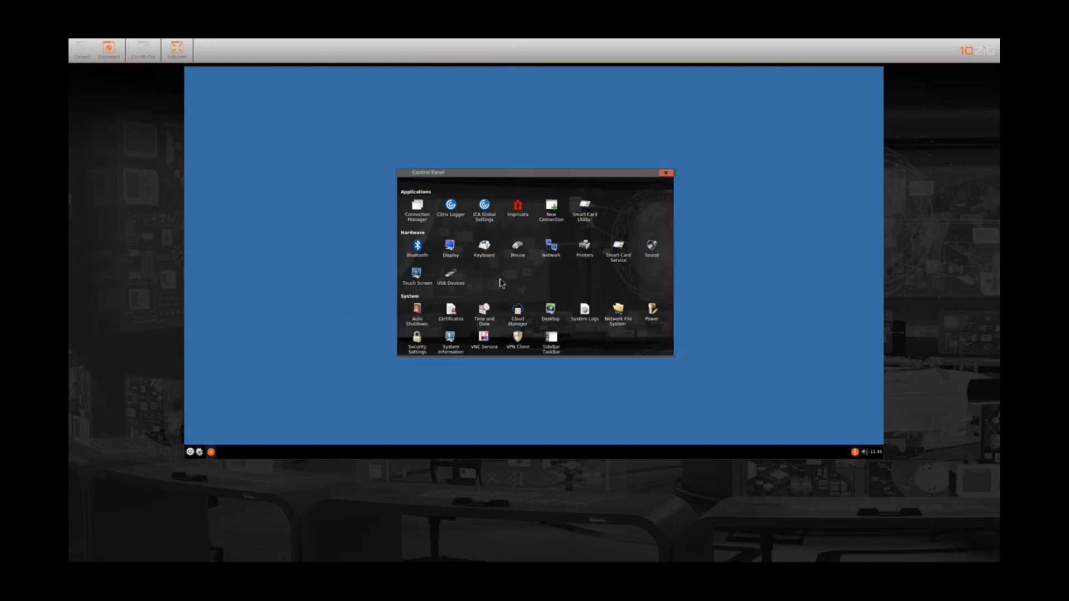
Open the thin client's Security Settings, scroll through them, then disconnect the VNC session
click(419, 343)
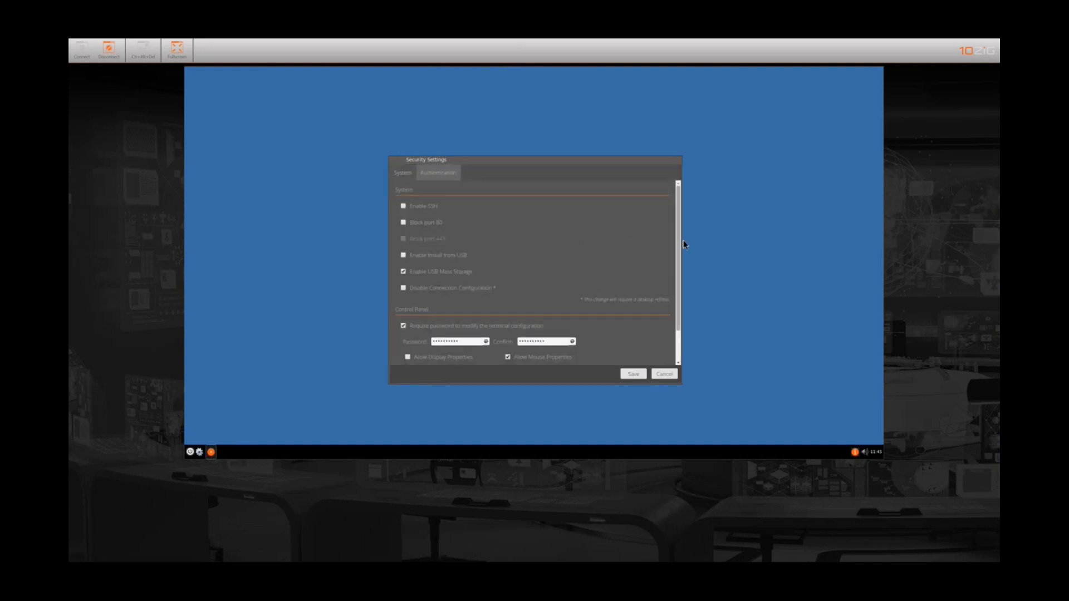
drag(678, 225, 679, 232)
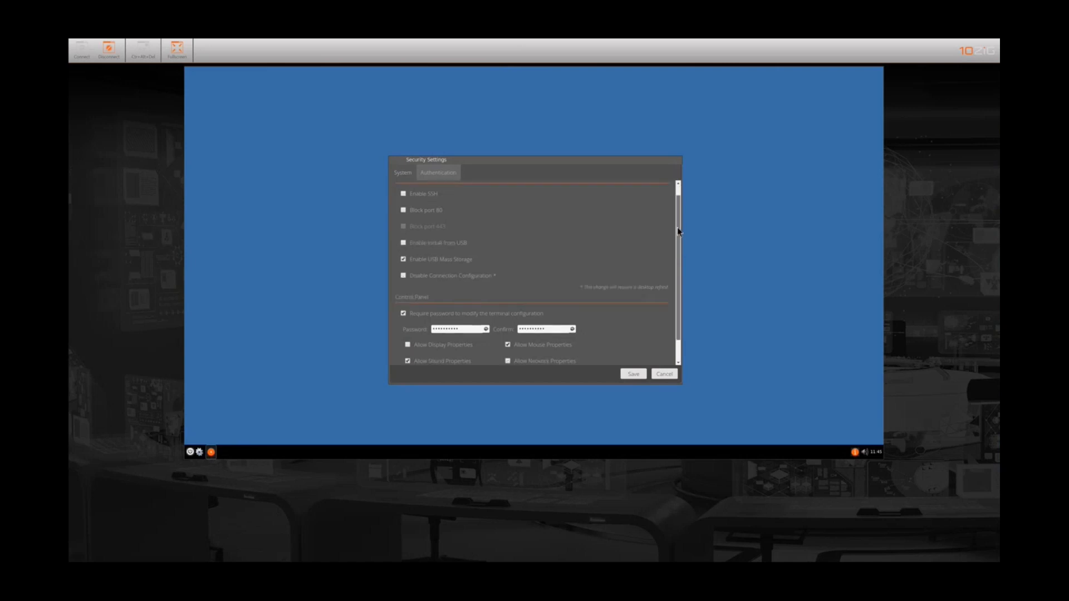
scroll(658, 303, down, 2)
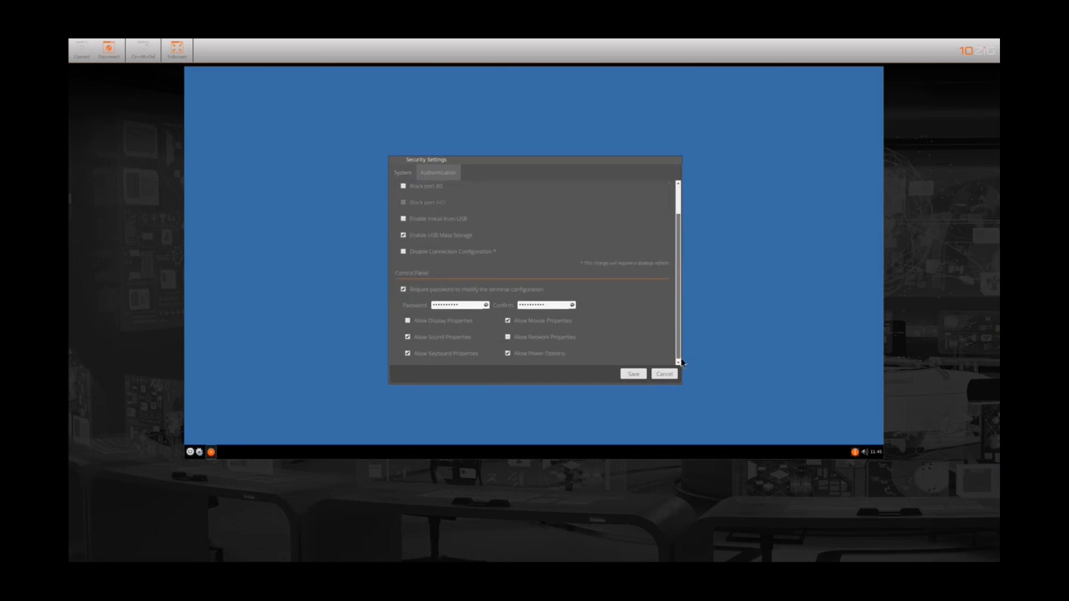
scroll(652, 338, up, 1)
scroll(590, 260, down, 2)
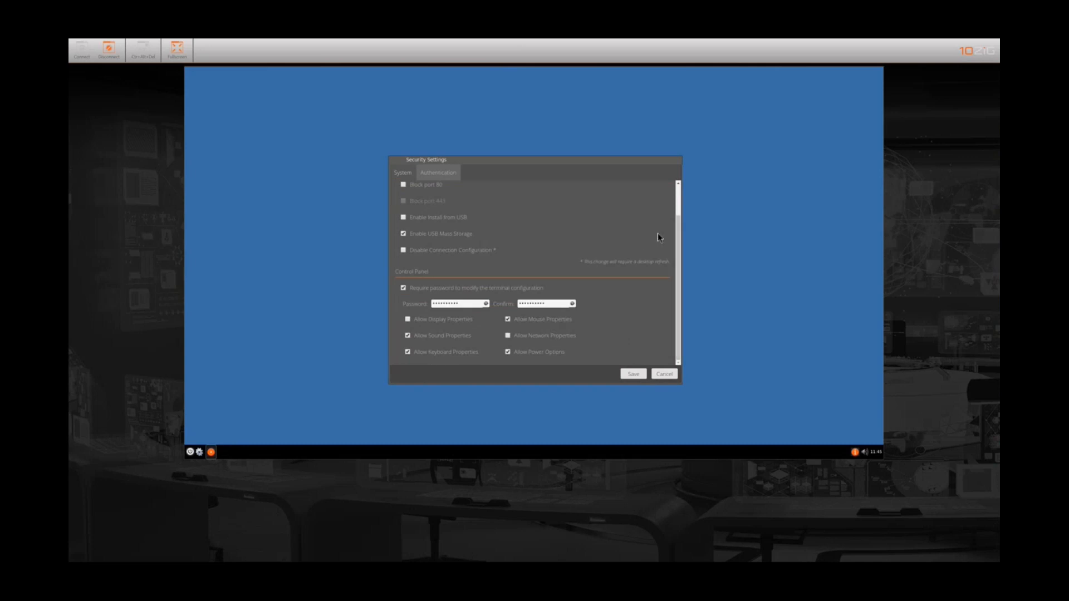
scroll(680, 237, up, 3)
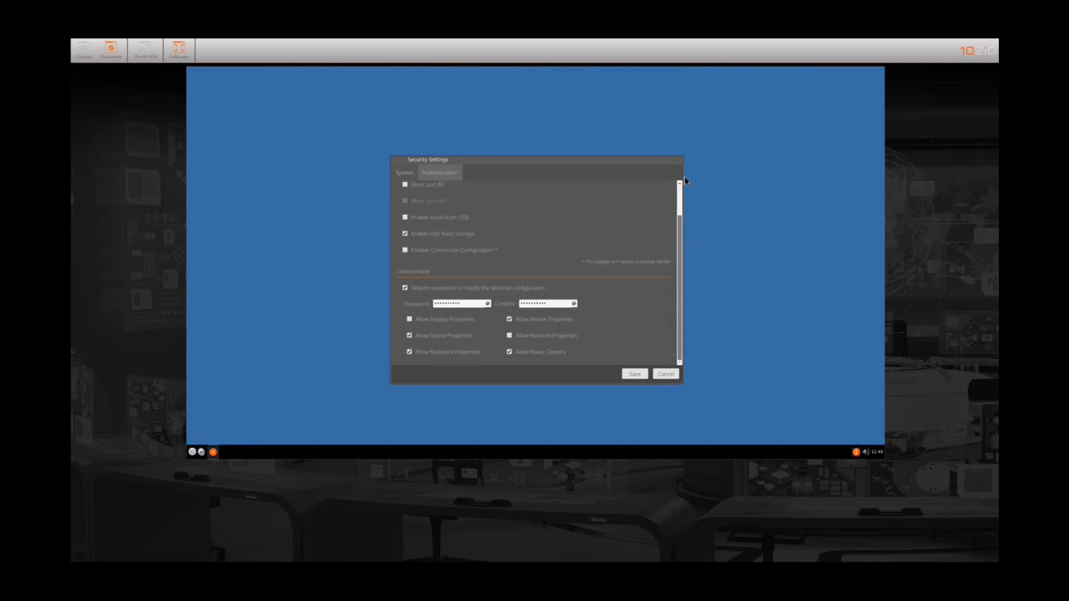
scroll(679, 285, up, 1)
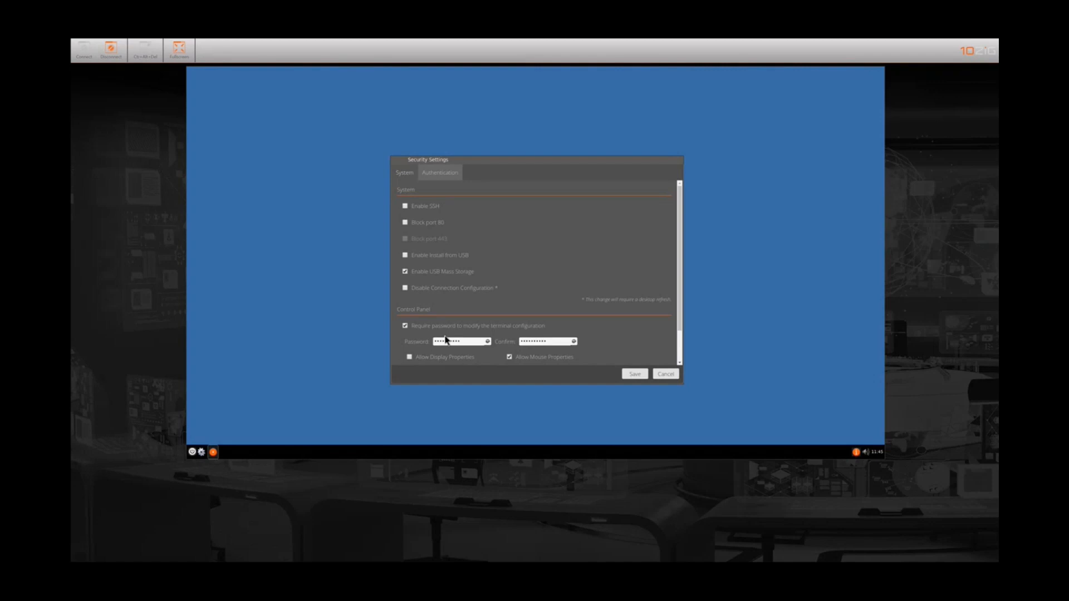
click(112, 57)
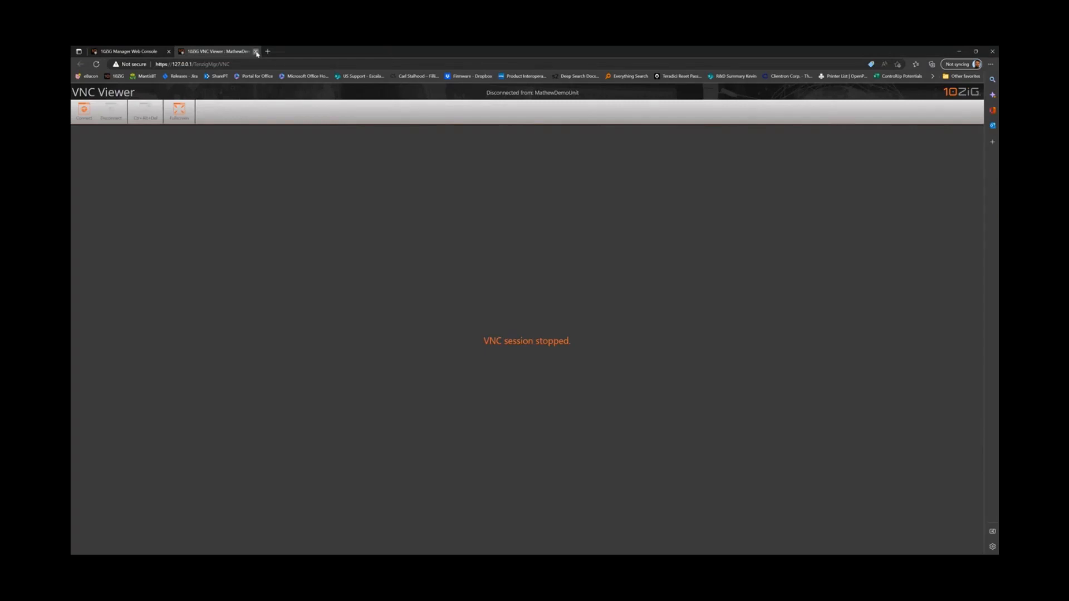
Return to the console full screen and download the demo unit's logs with the prefilled archive name
click(255, 51)
click(928, 109)
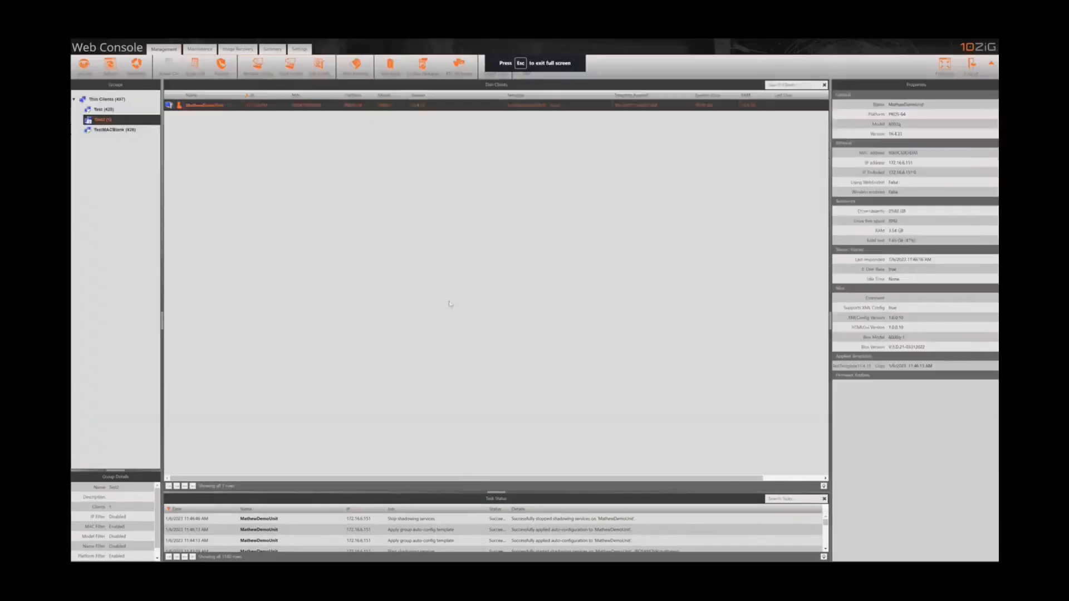
right_click(220, 108)
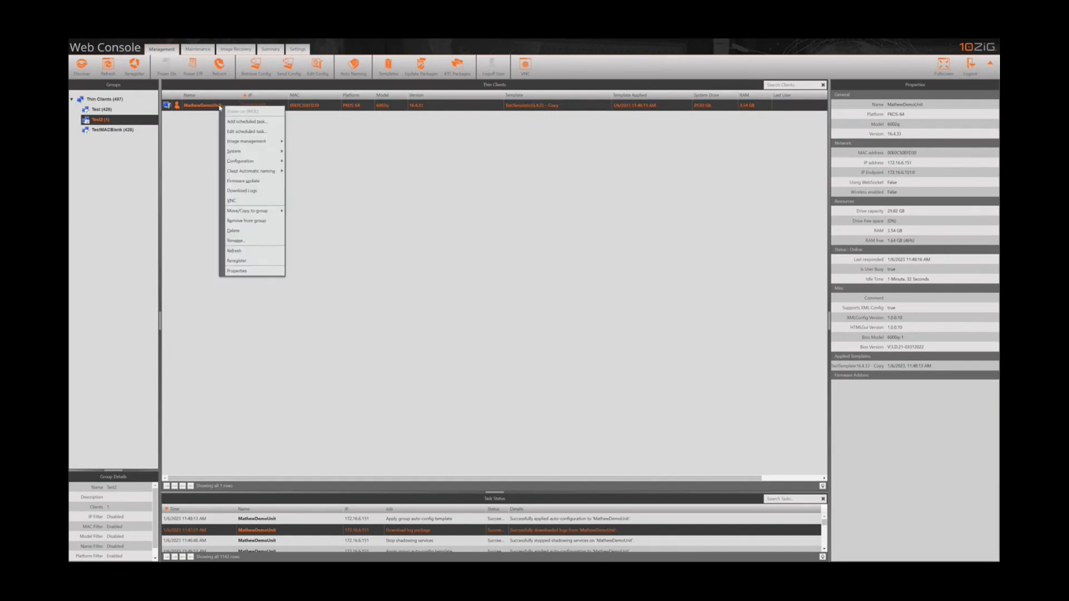
click(254, 192)
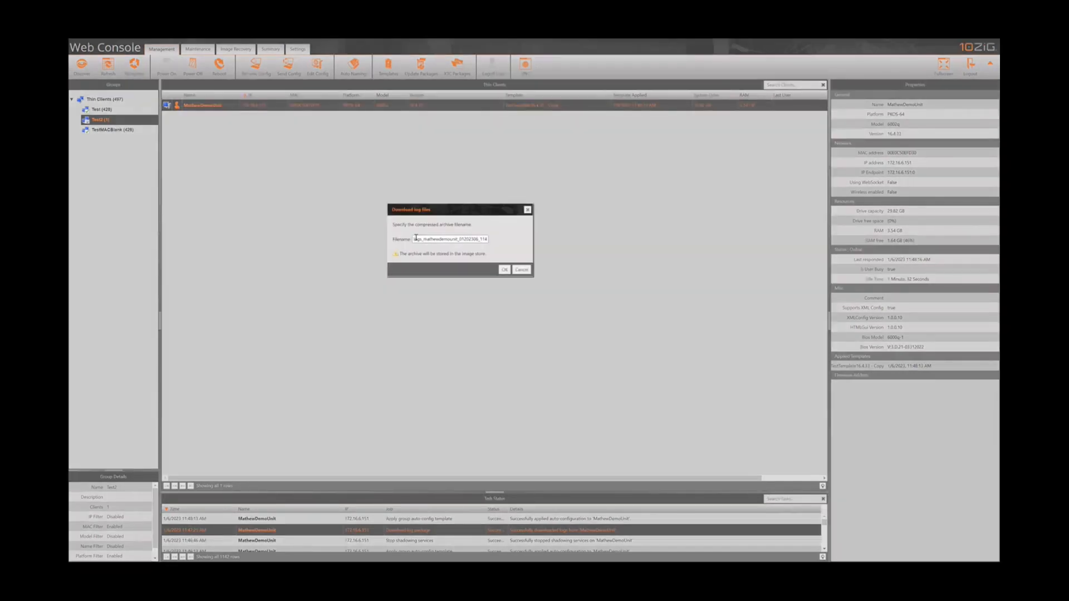
drag(413, 239, 531, 247)
click(504, 271)
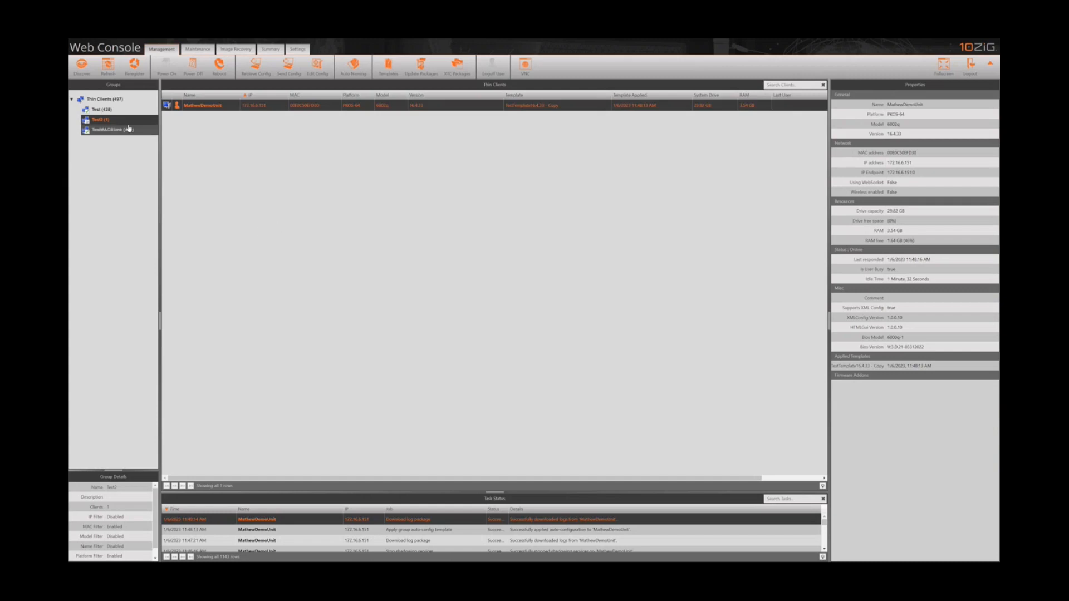
click(96, 113)
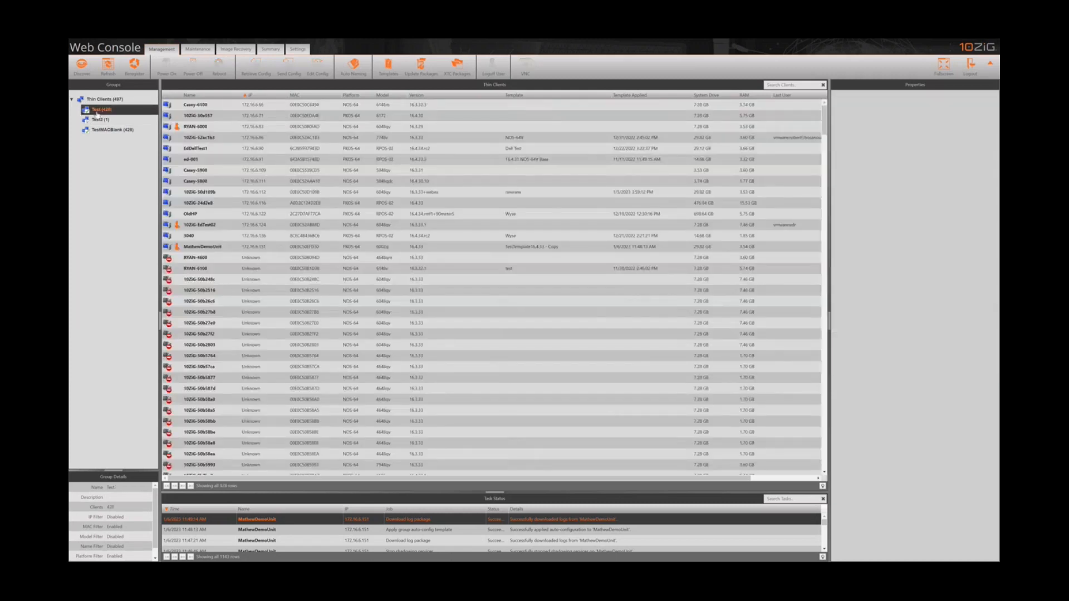
click(792, 136)
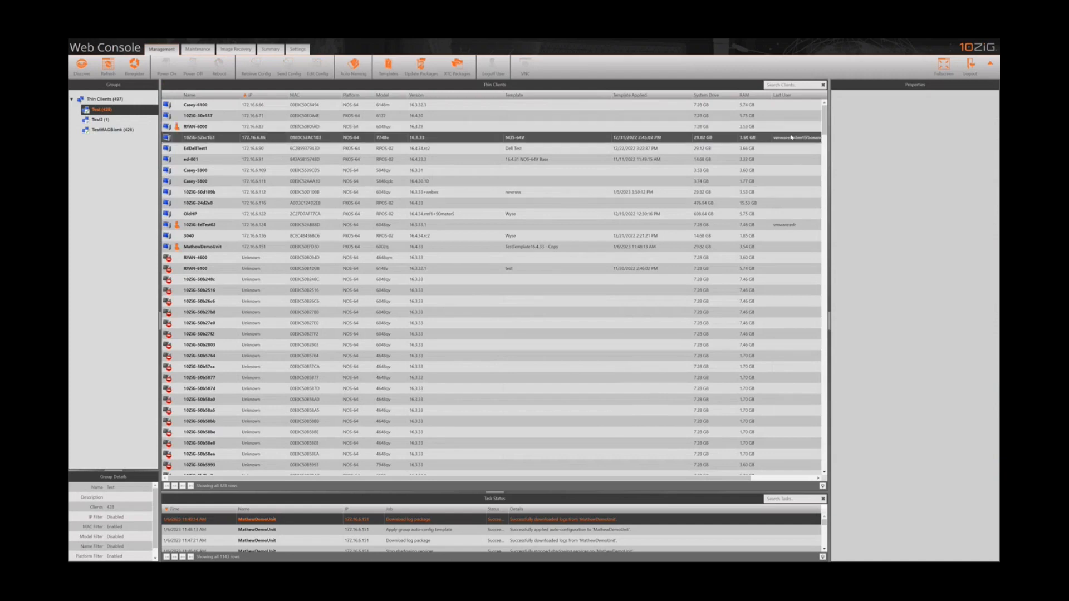
click(771, 225)
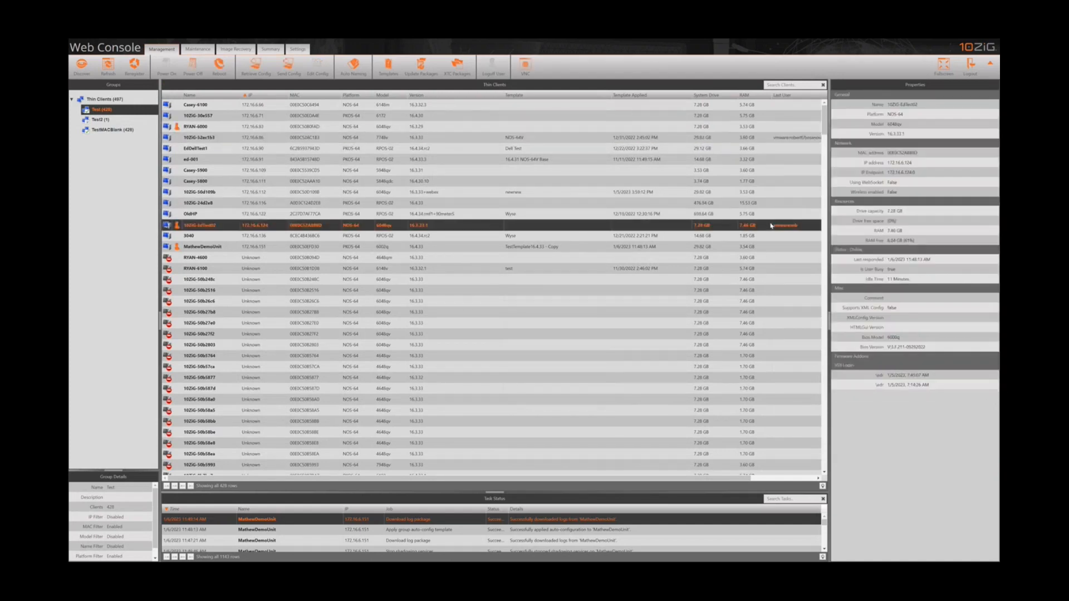
ctrl+click(774, 138)
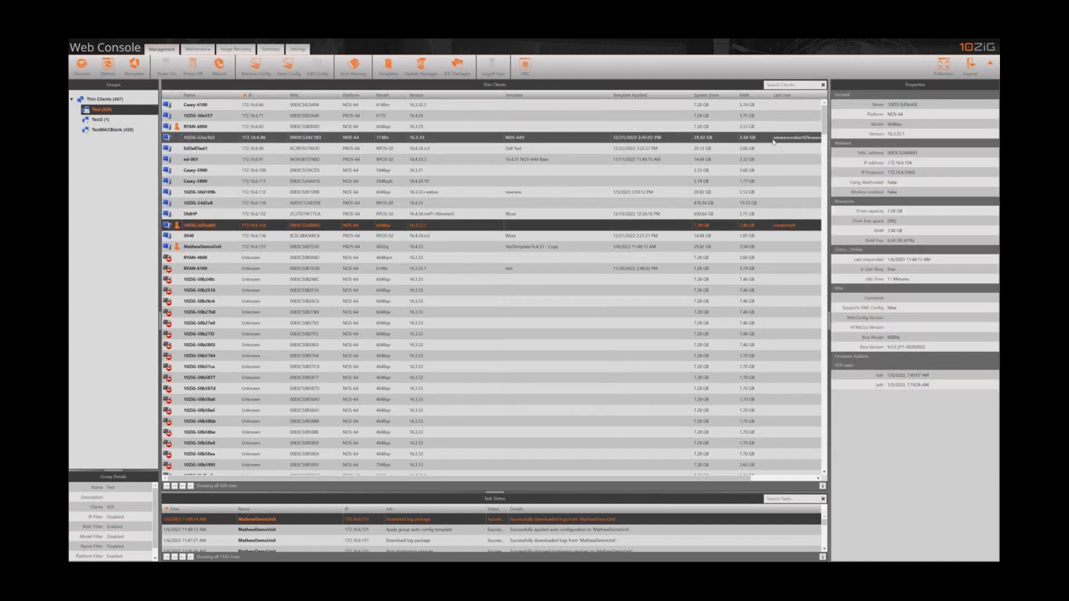
click(773, 139)
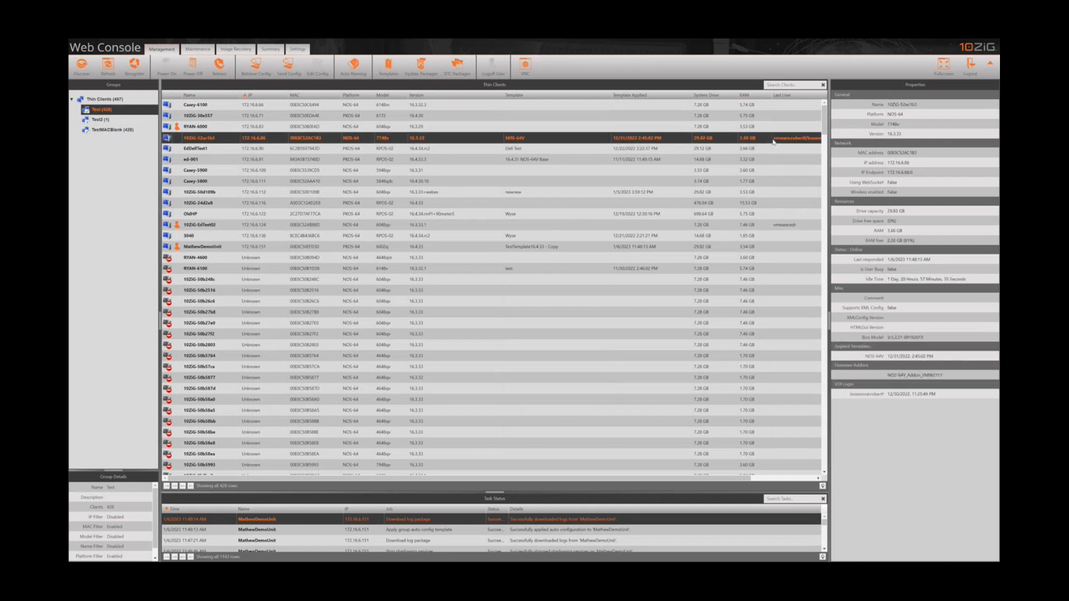
right_click(782, 96)
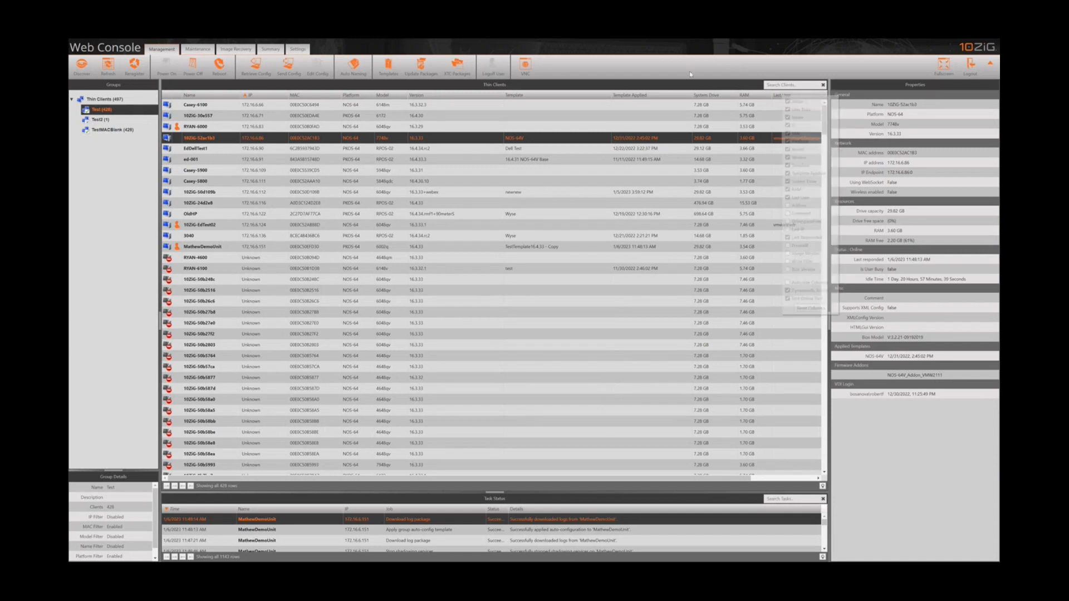
click(475, 162)
click(808, 149)
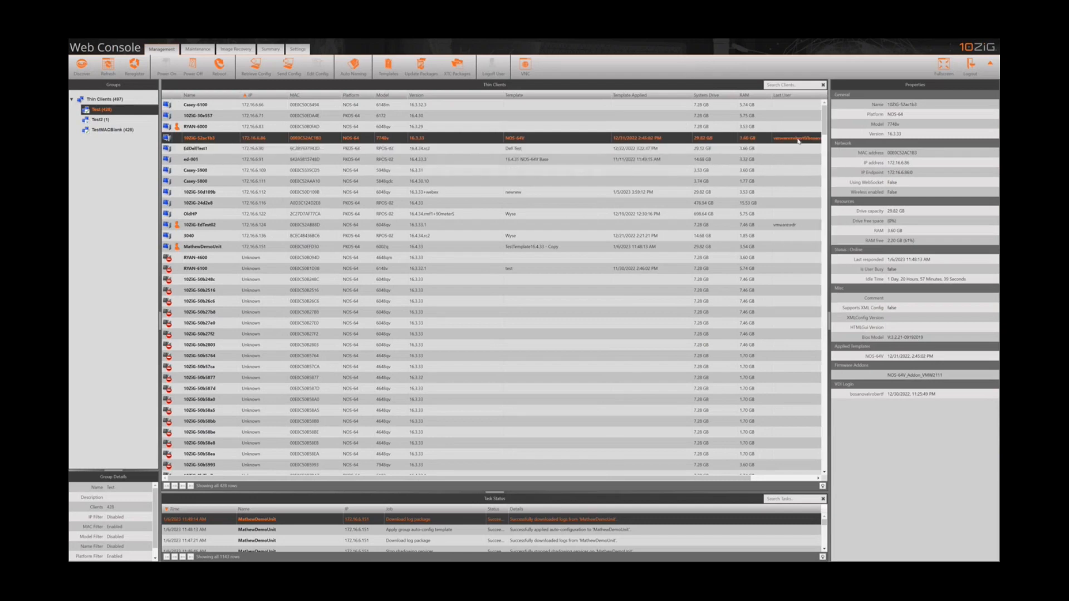
click(101, 119)
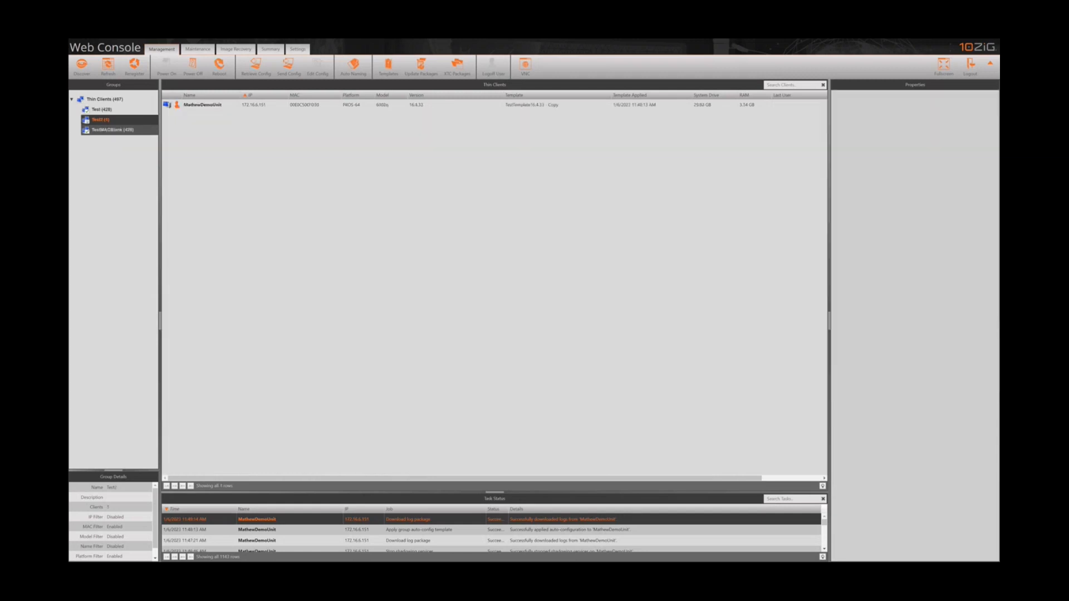
click(266, 106)
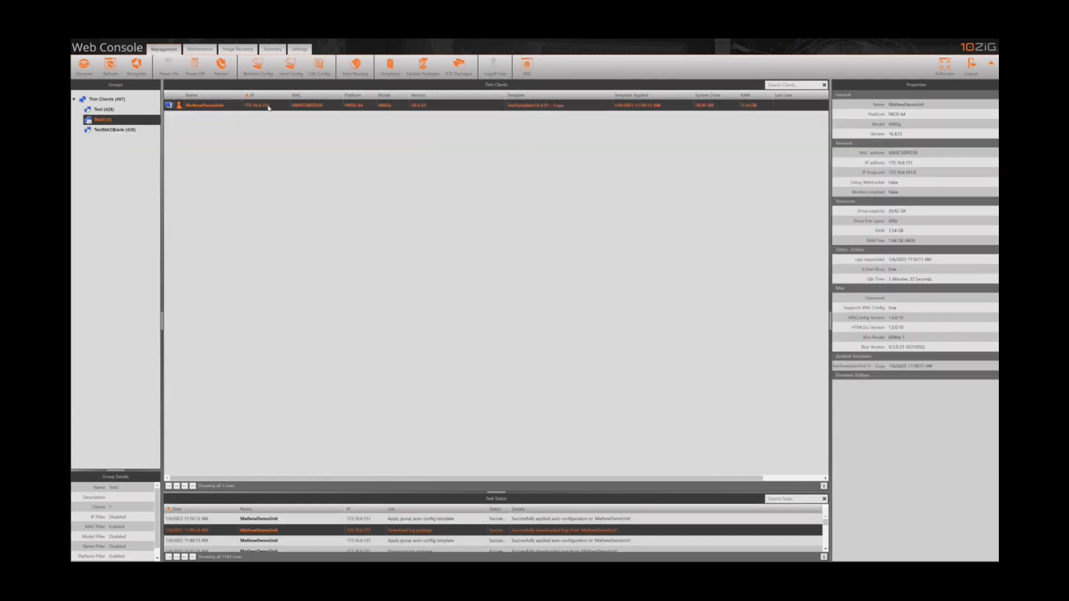
Add a scheduled task named SysMsgTurnOff with the Display a message action and continue
right_click(224, 108)
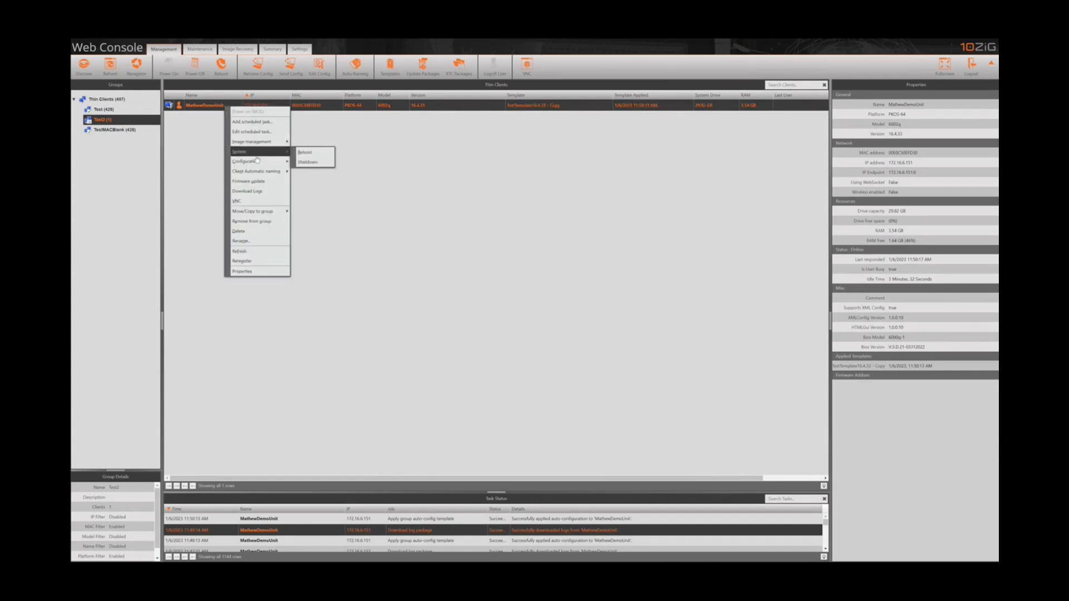
click(255, 123)
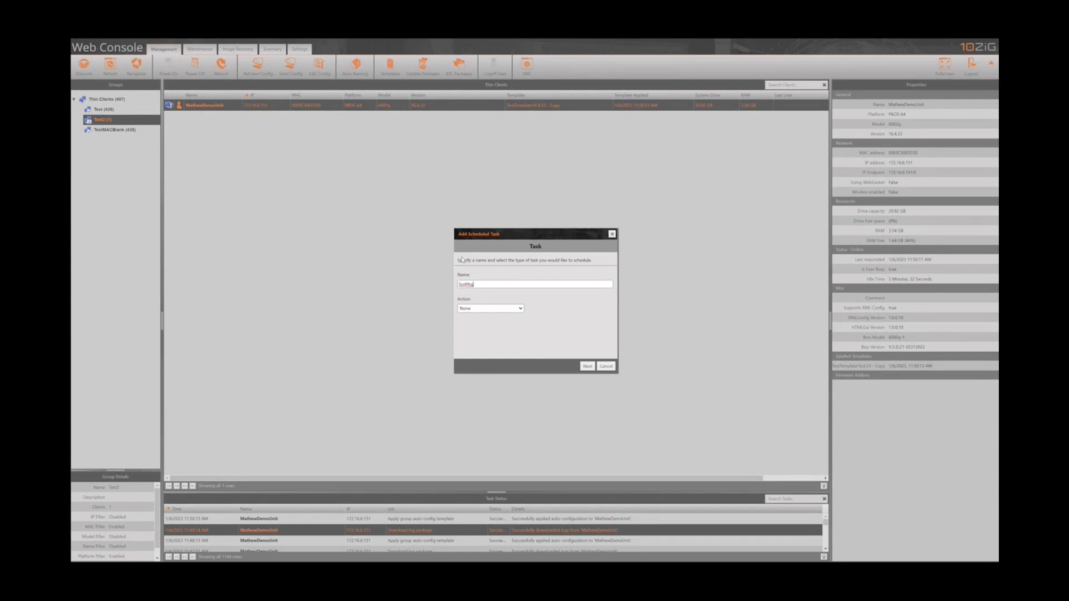
text(1)
click(495, 310)
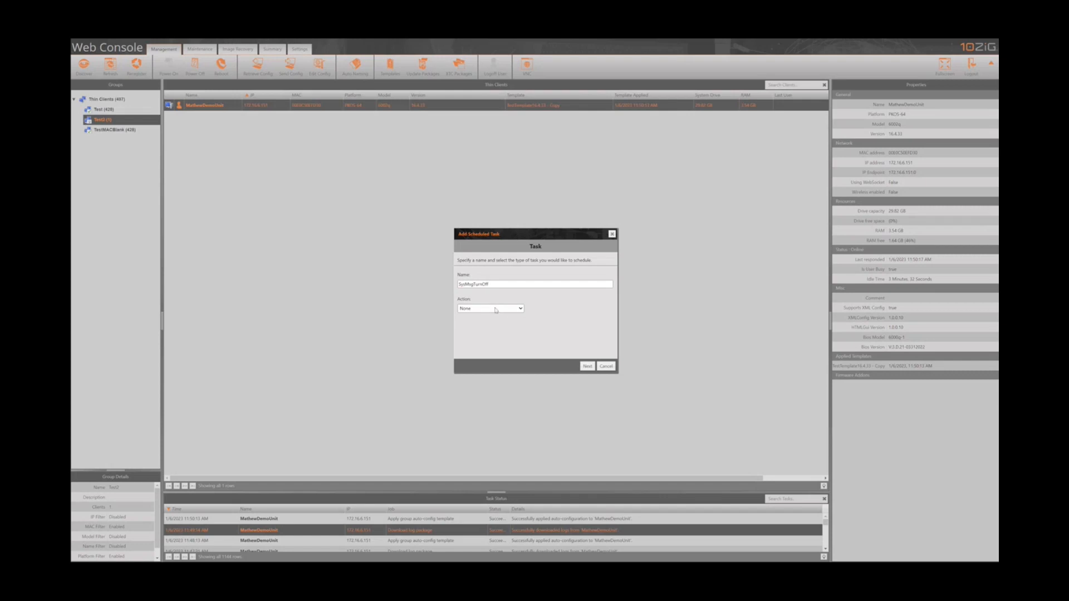
click(495, 364)
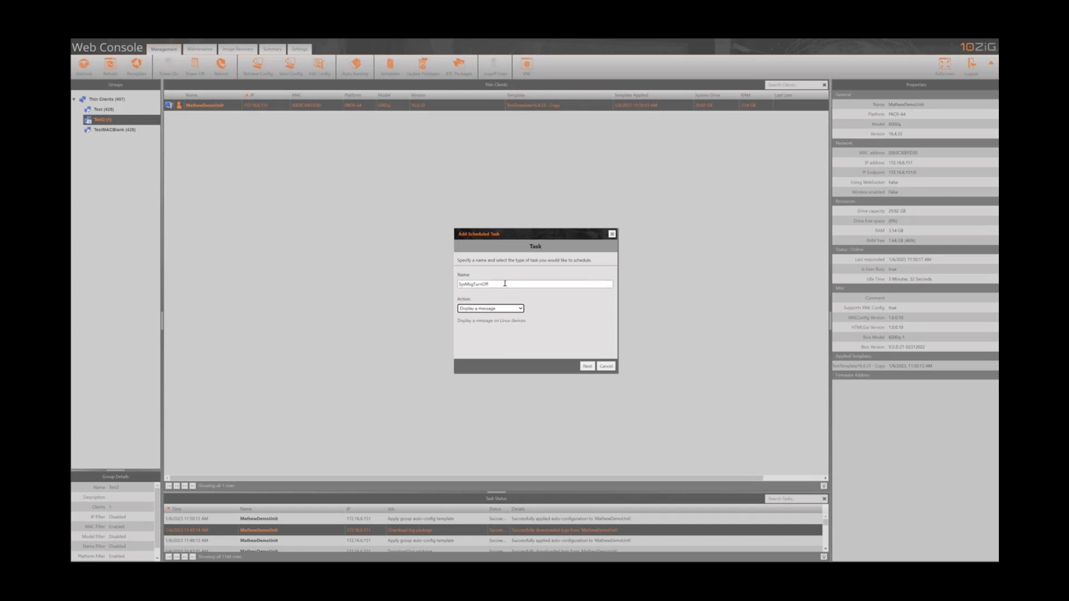
drag(505, 284, 408, 282)
click(512, 296)
click(588, 366)
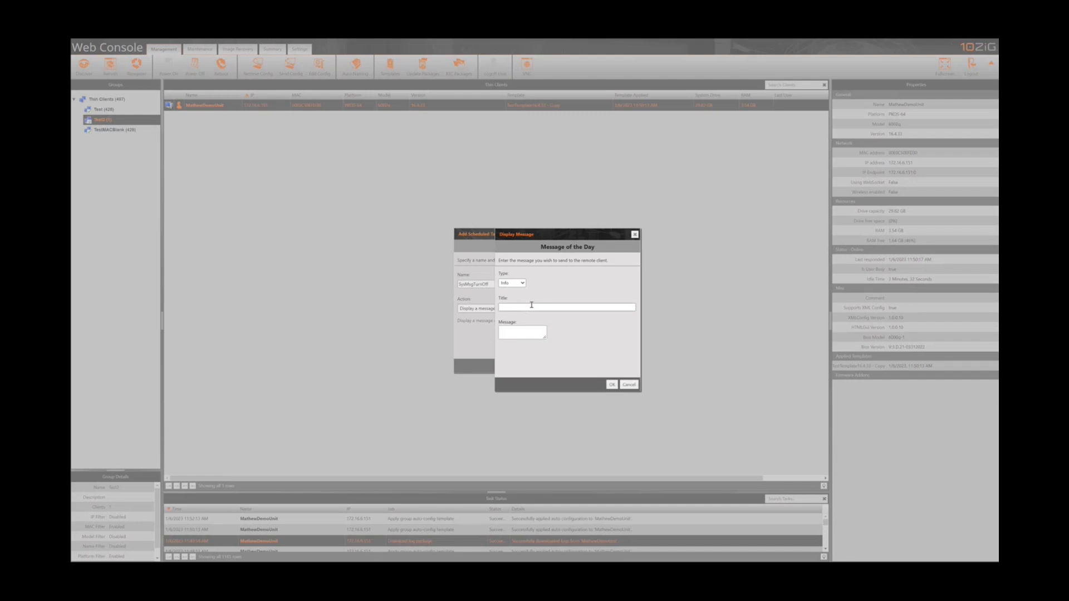
Enter the title Turn Off Unit, enlarge the Message box, and begin typing the turn-off request
text(urn Off Unit)
click(539, 334)
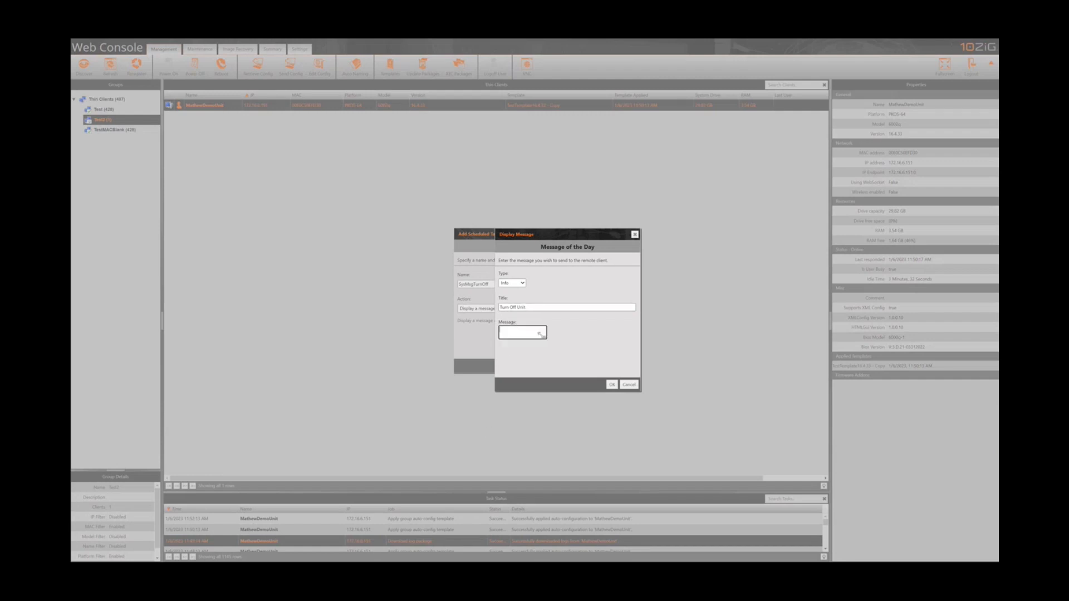
drag(546, 338, 577, 370)
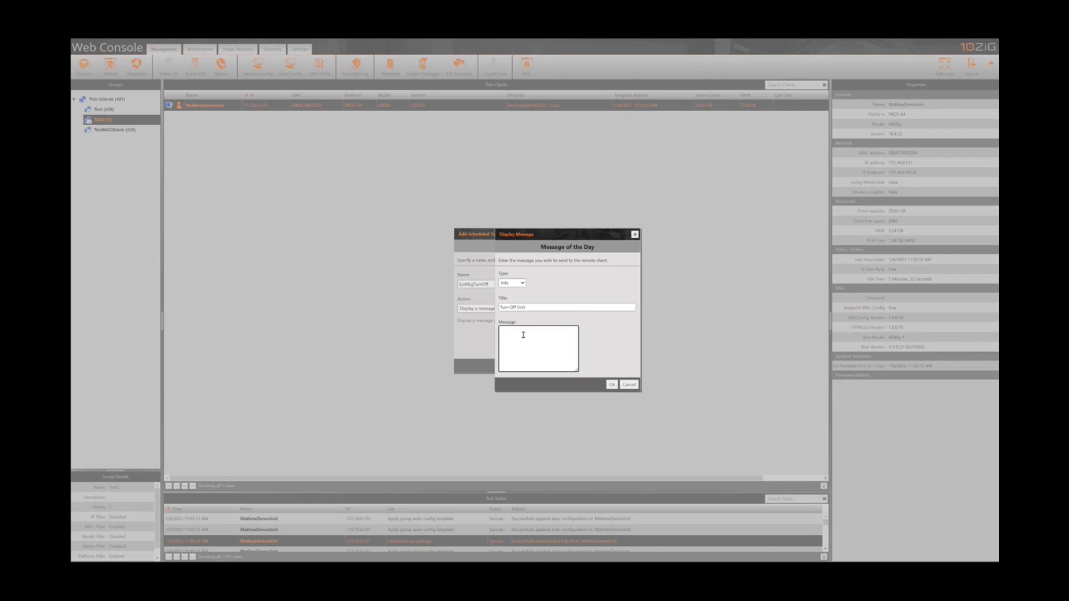
key(BackSpace)
key(BackSpace)
text(Hello! Oflease turn off yo)
Confirm the display message, then cancel the Add Scheduled Task wizard without saving it
click(612, 385)
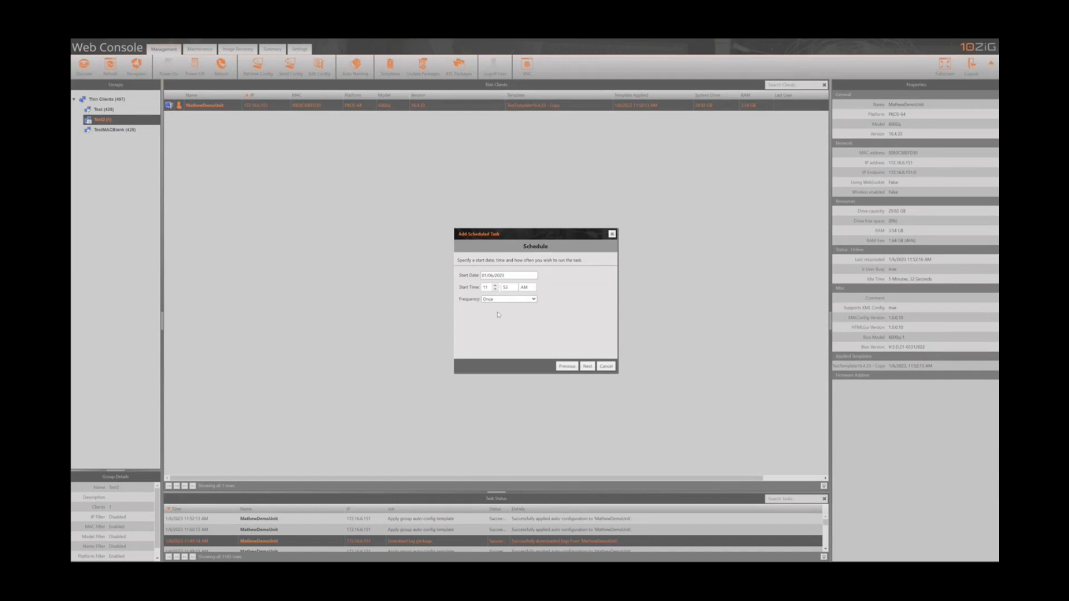
click(607, 366)
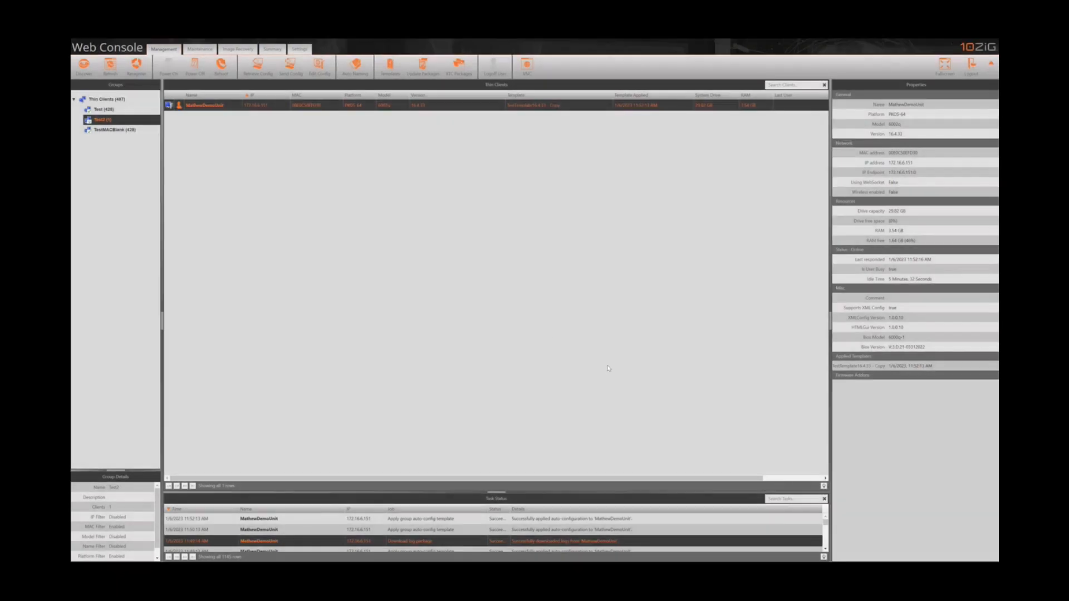
right_click(104, 125)
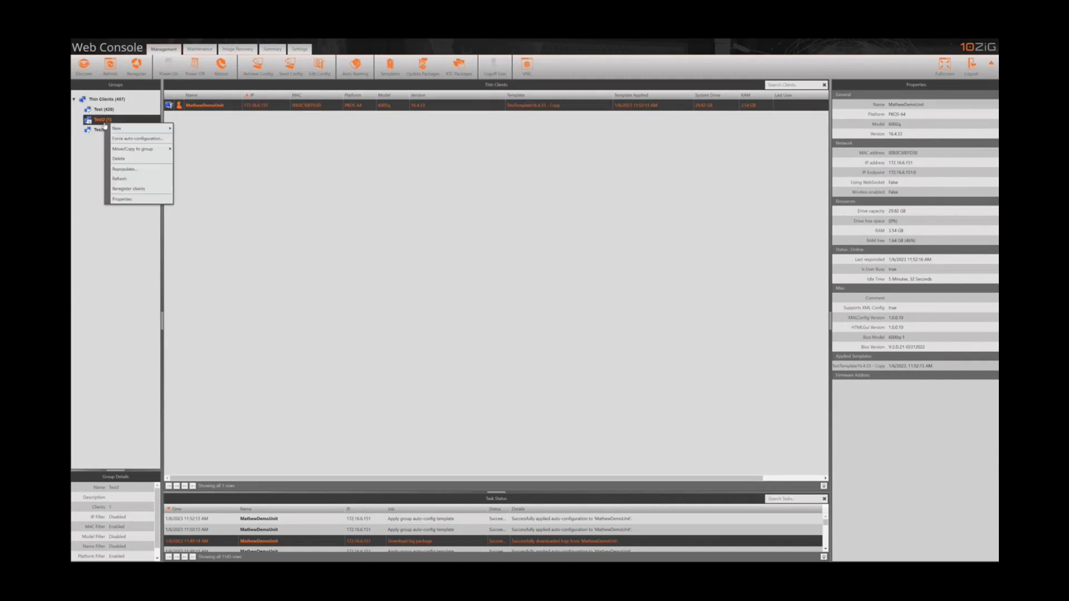
mouse_move(117, 130)
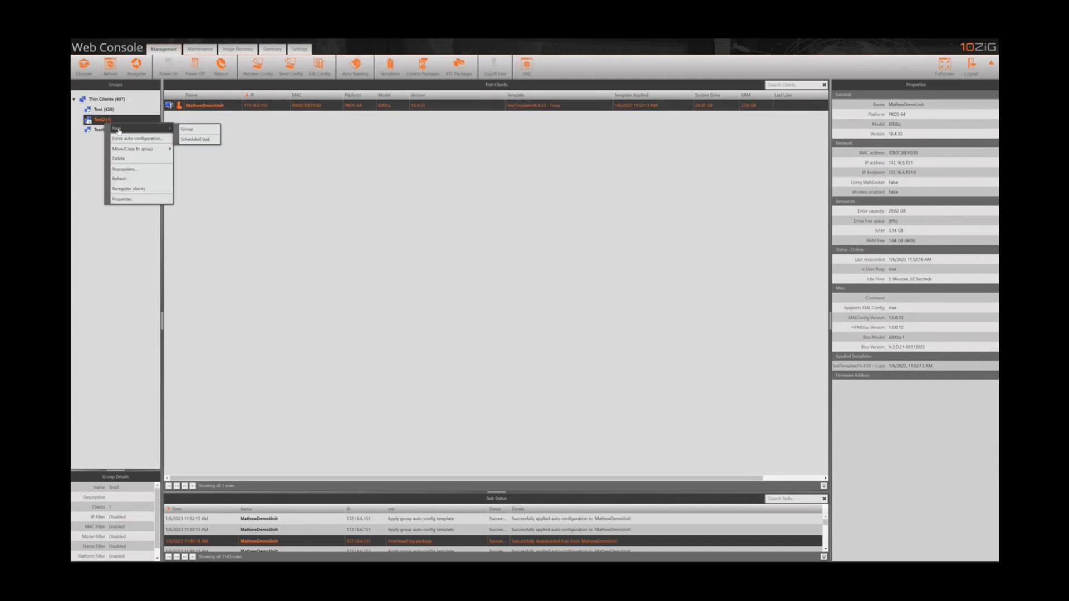
click(196, 140)
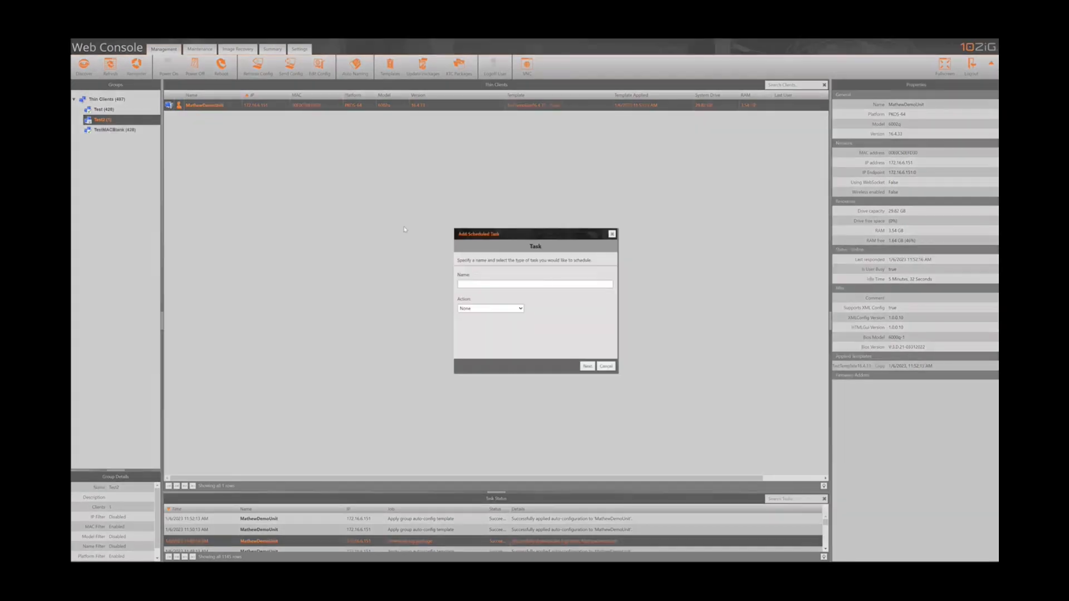
click(485, 286)
text(test)
click(476, 364)
click(587, 366)
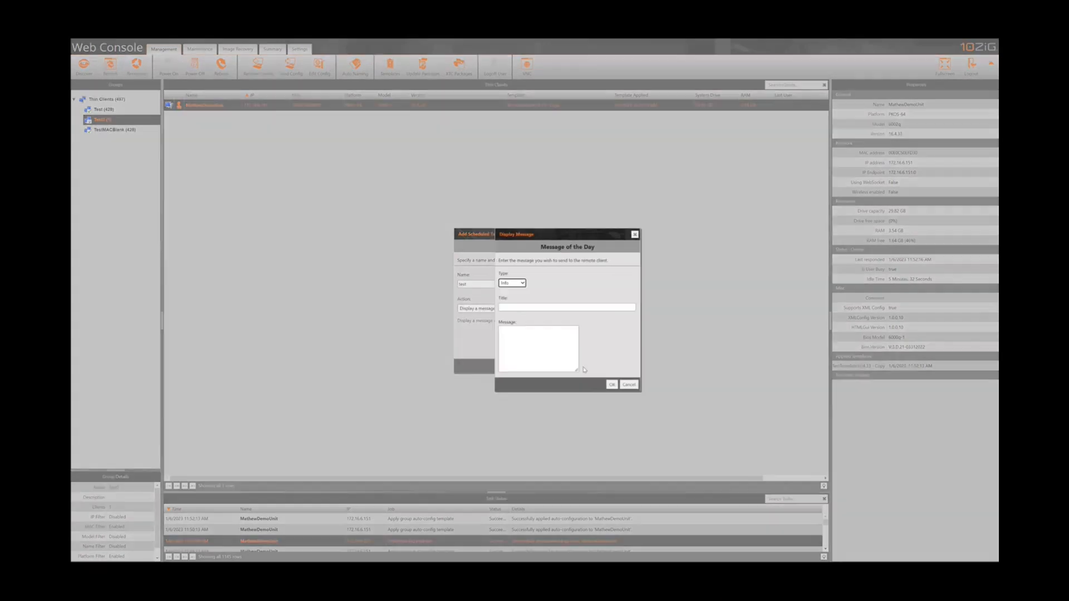
click(531, 338)
key(BackSpace)
key(BackSpace)
key(BackSpace)
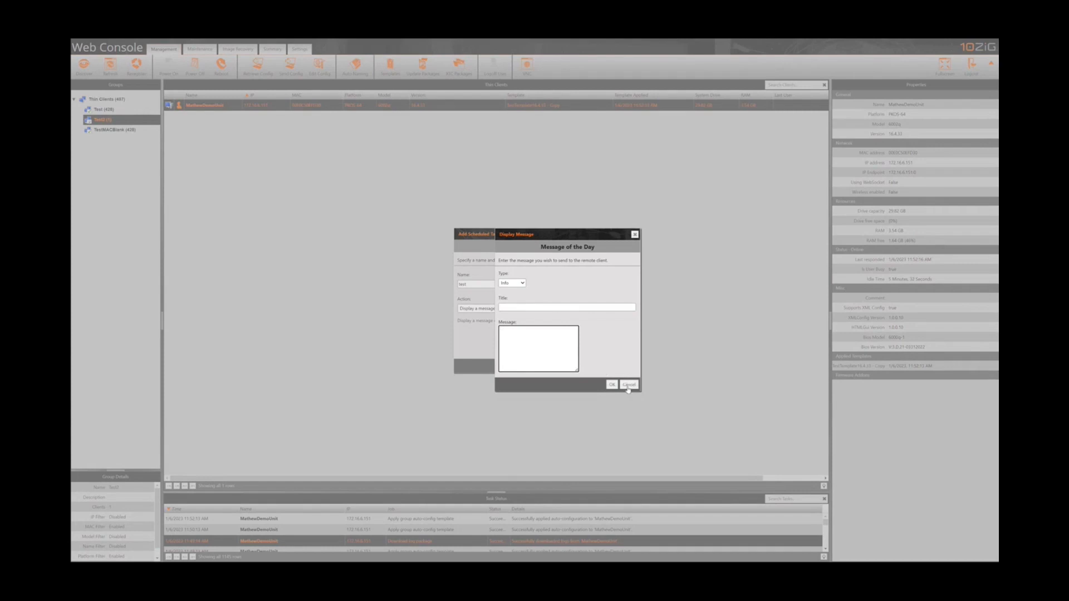
click(629, 384)
click(604, 365)
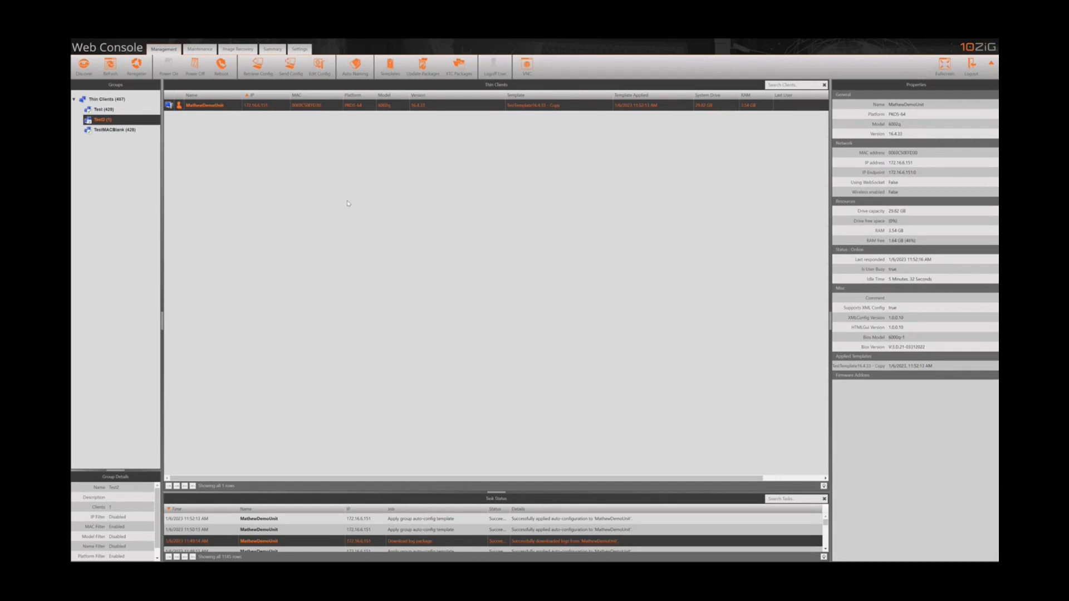
click(201, 50)
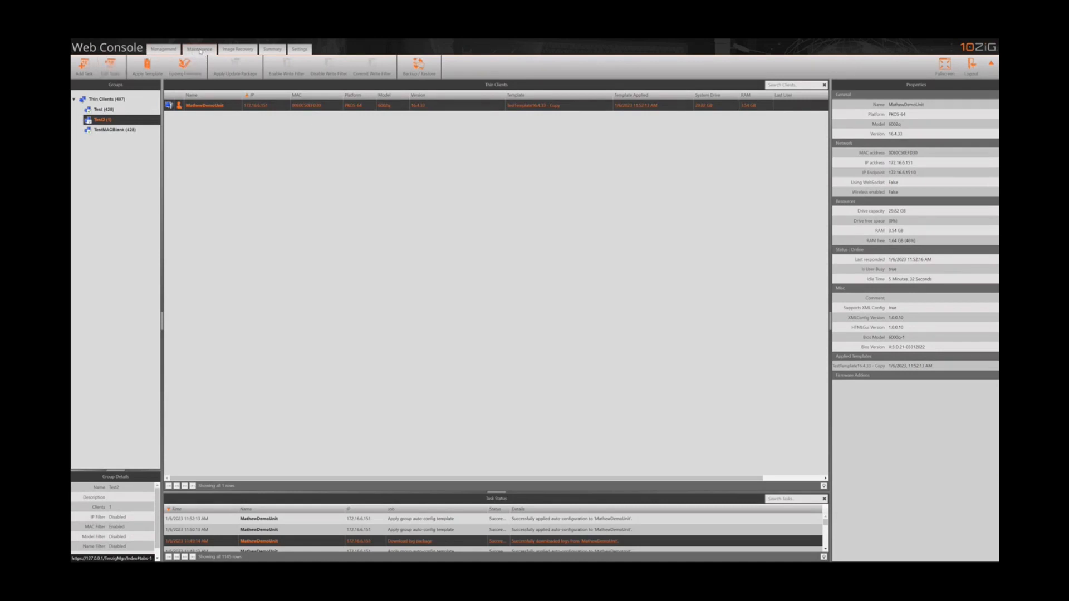
click(110, 65)
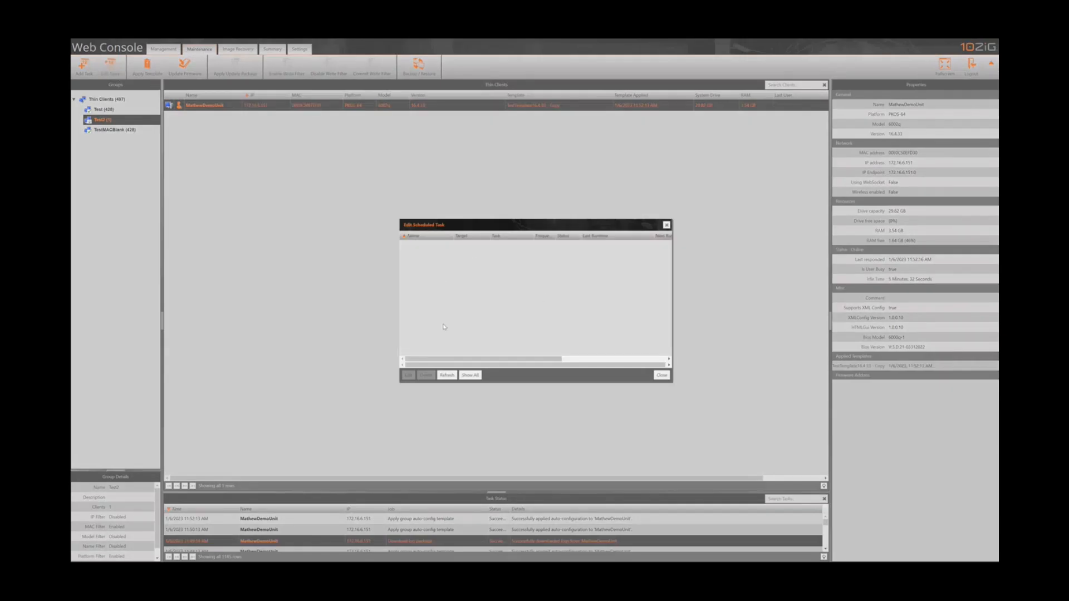
click(660, 376)
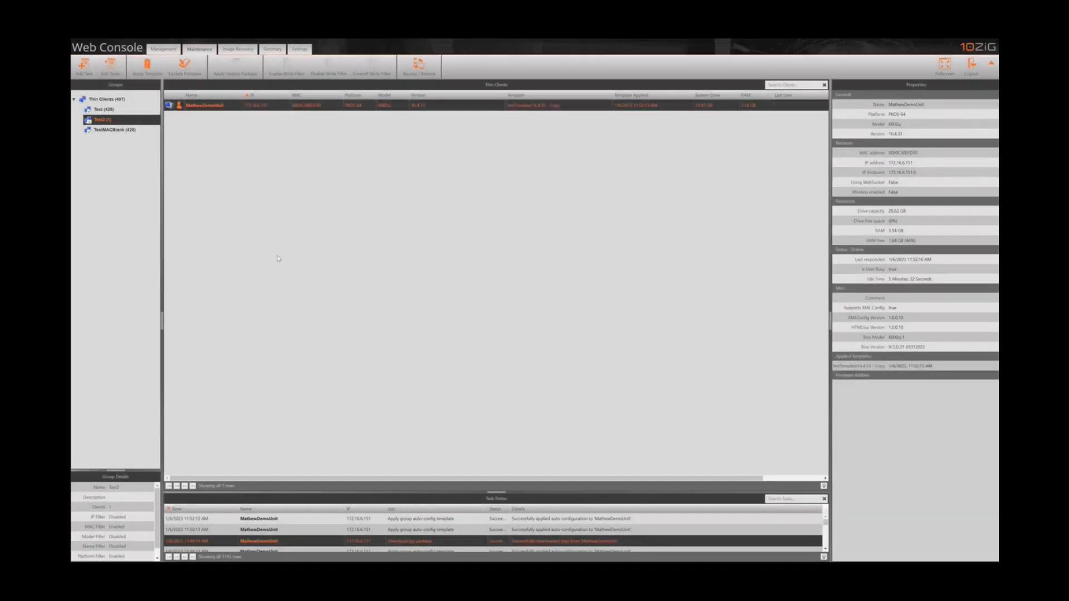
right_click(106, 122)
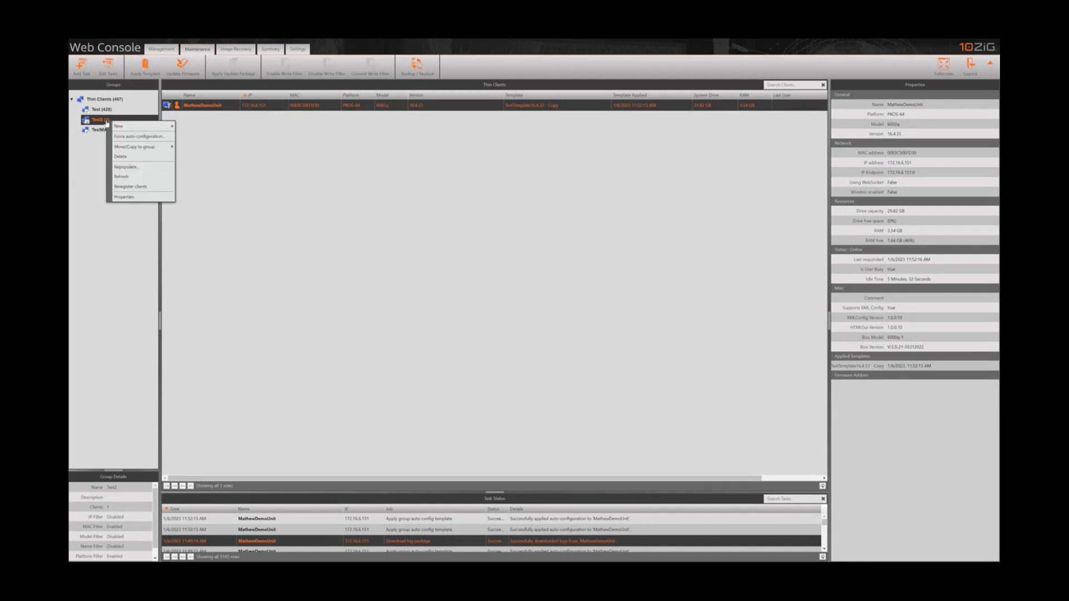
click(124, 197)
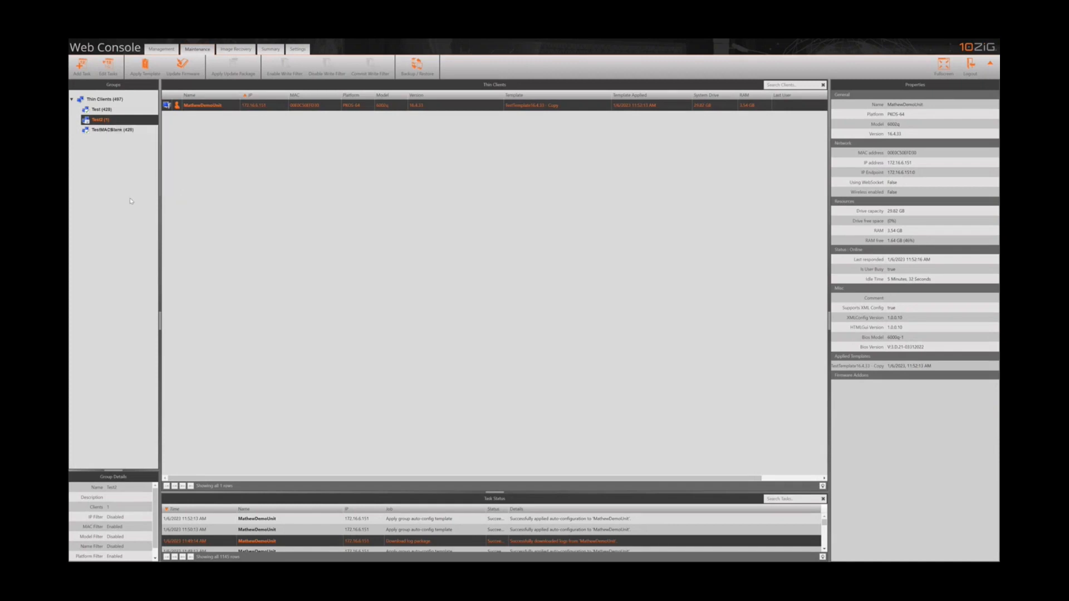
click(292, 201)
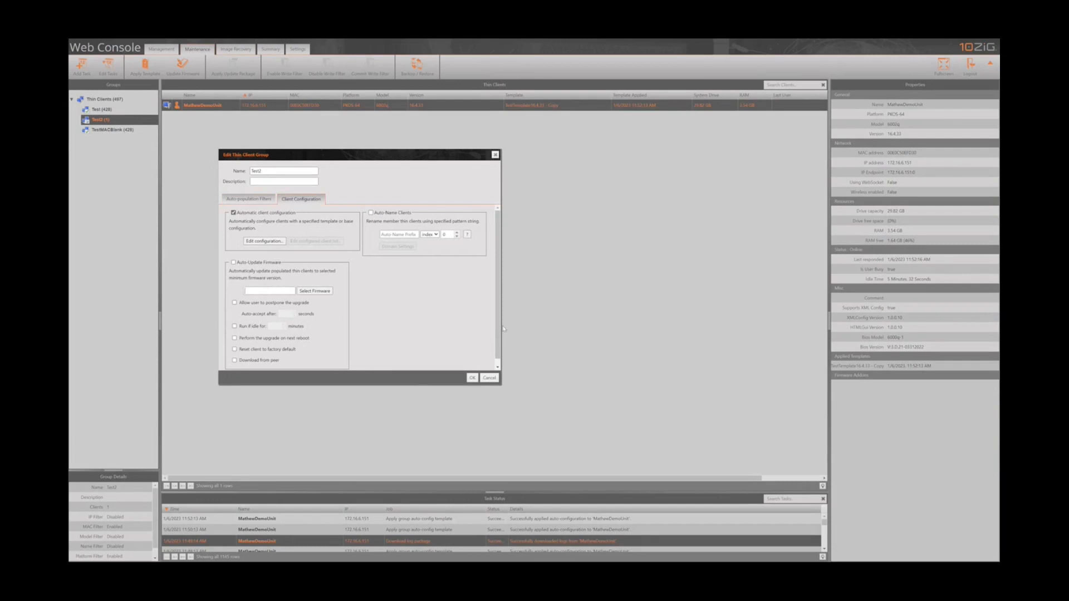
scroll(499, 344, down, 1)
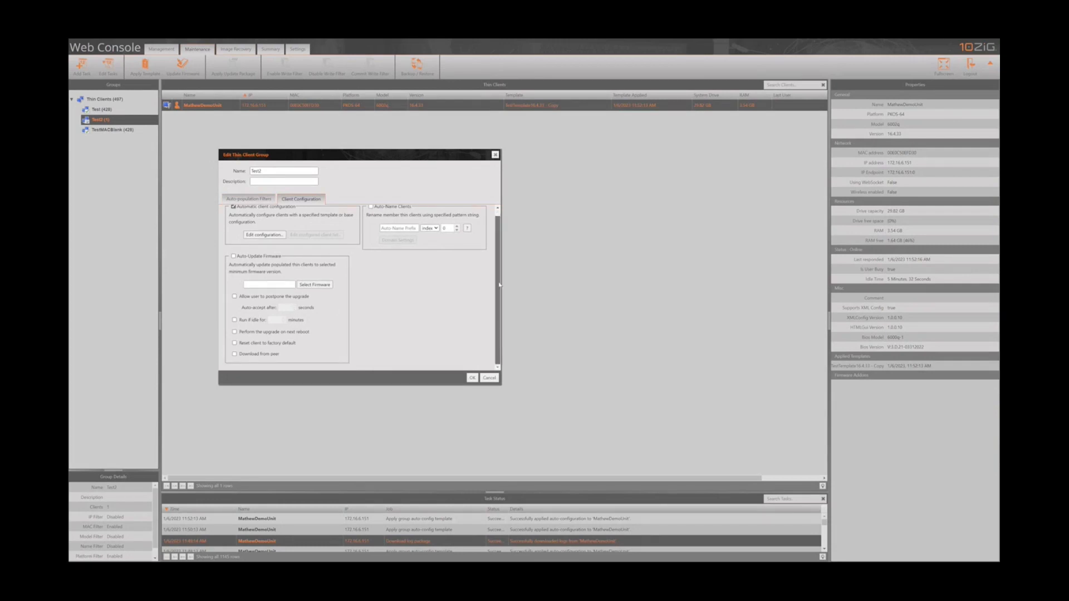
scroll(500, 285, up, 1)
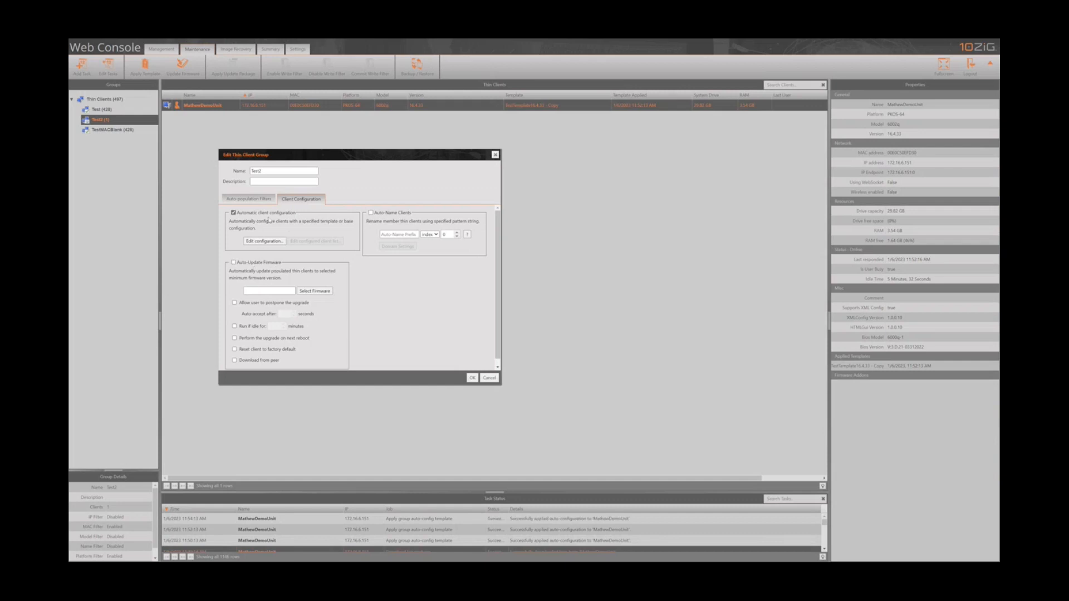
drag(255, 212, 311, 213)
click(436, 339)
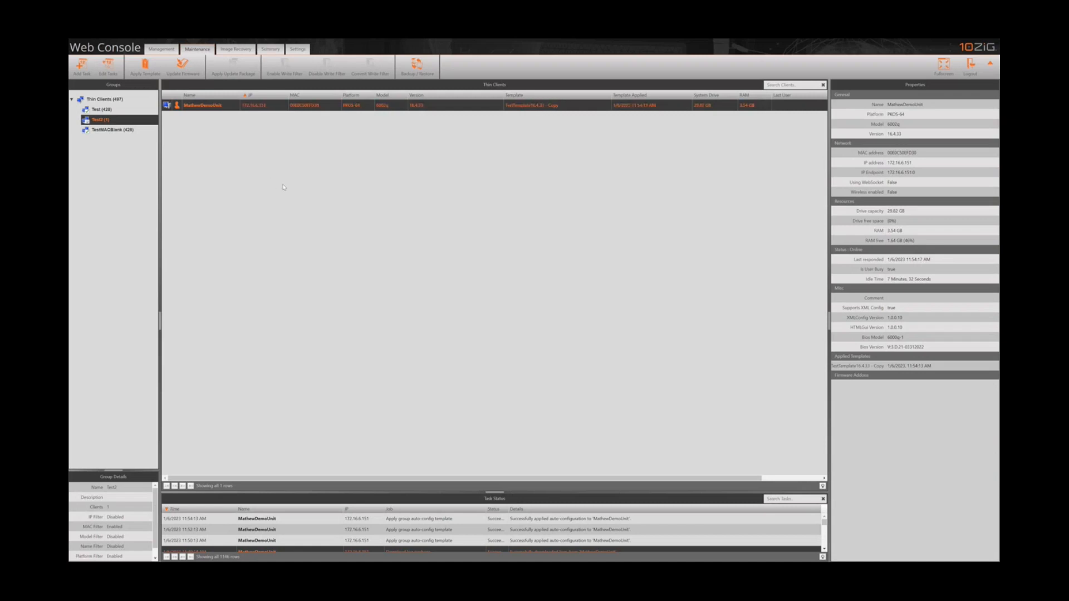
On the Summary dashboard, cycle All Status through line, bar and column charts back to pie
click(270, 49)
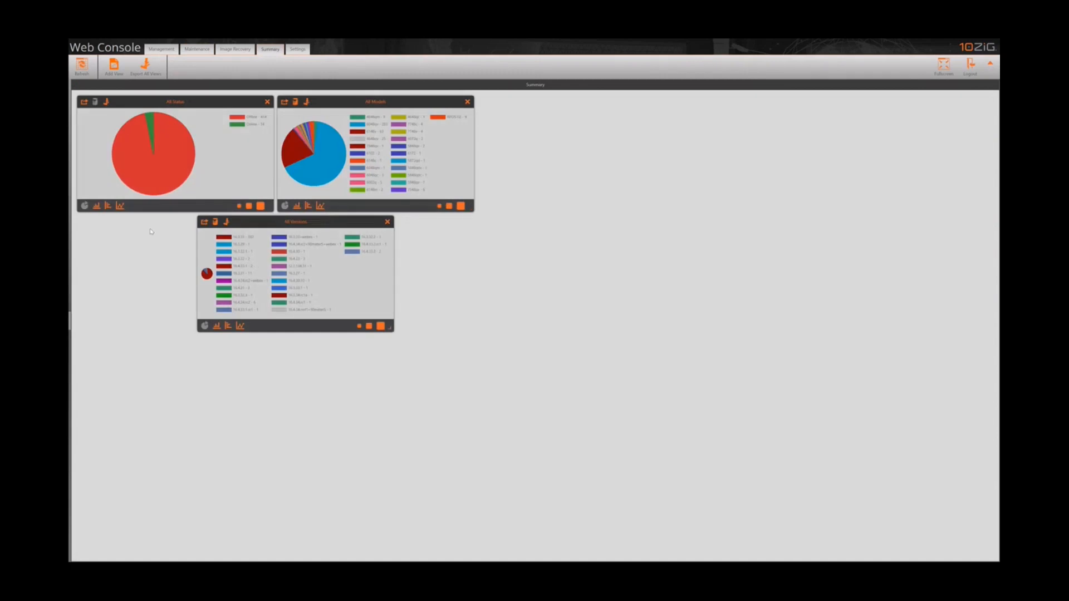
click(120, 206)
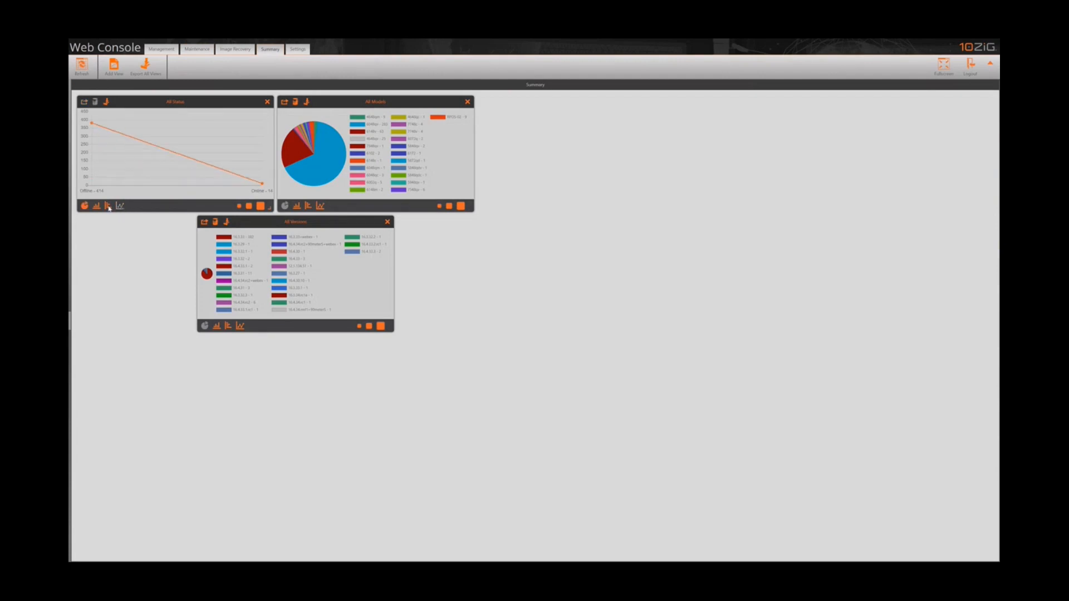
click(108, 207)
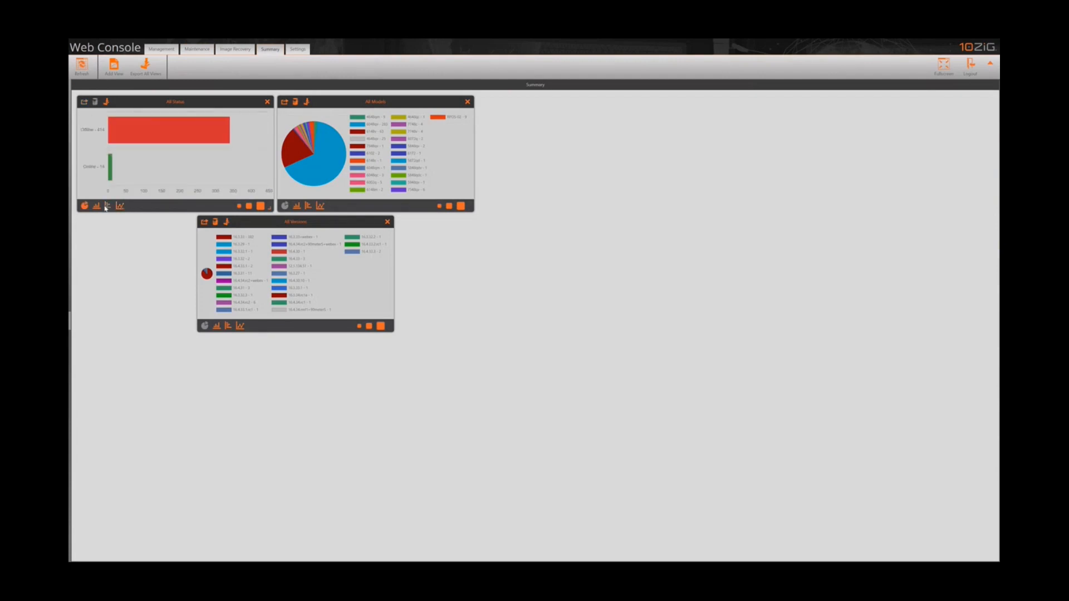
click(96, 206)
click(88, 207)
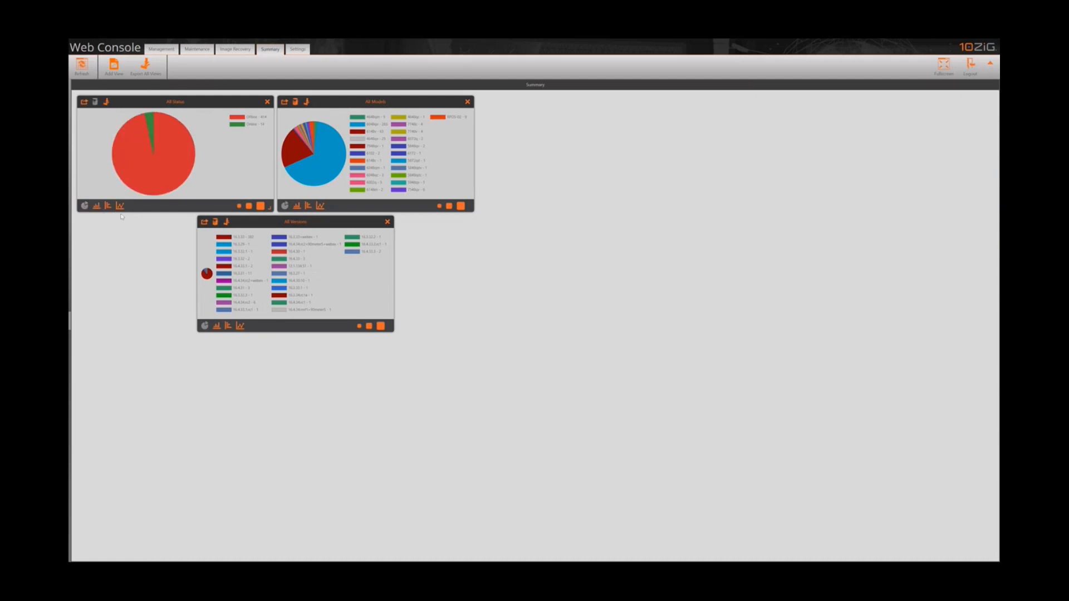
Enlarge the All Models chart panel to large size
mouse_move(160, 162)
click(460, 206)
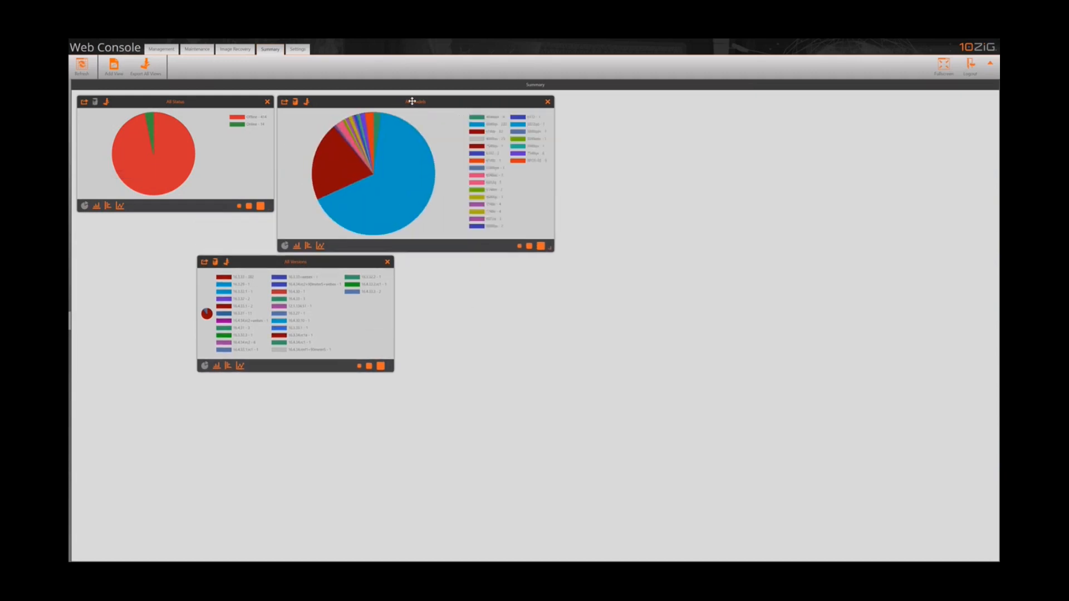
mouse_move(395, 189)
right_click(441, 295)
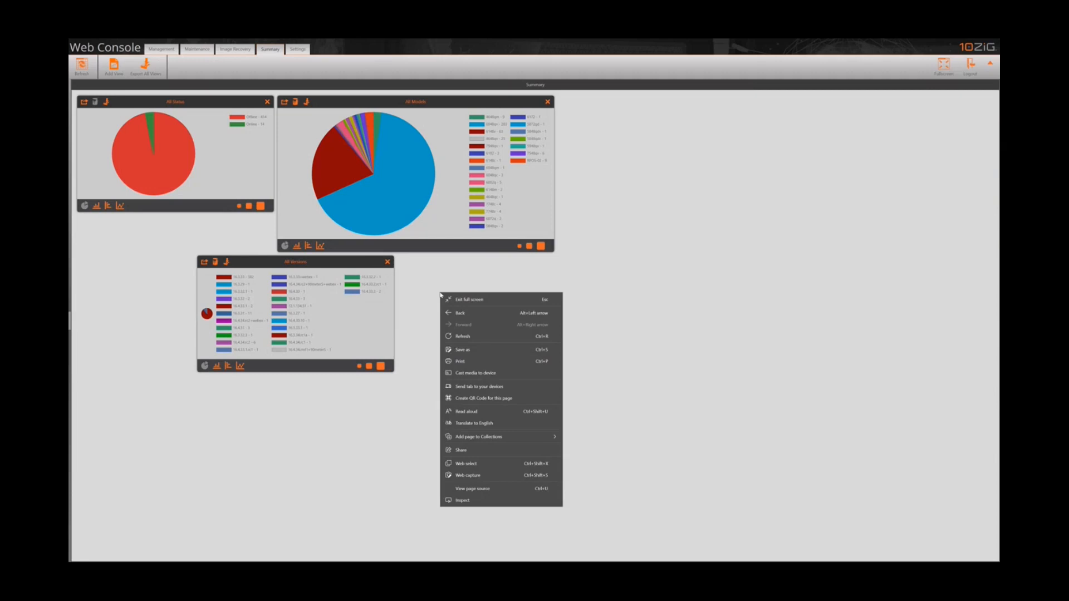
click(242, 117)
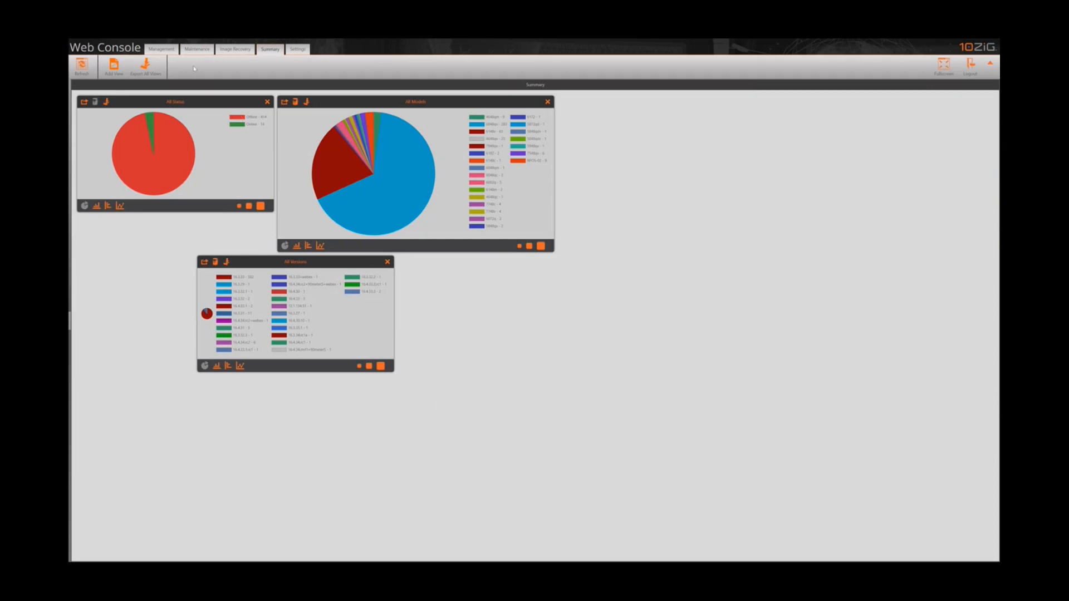
Add a Windows Models view, try its bar and pie charts, then remove the empty panel
click(115, 64)
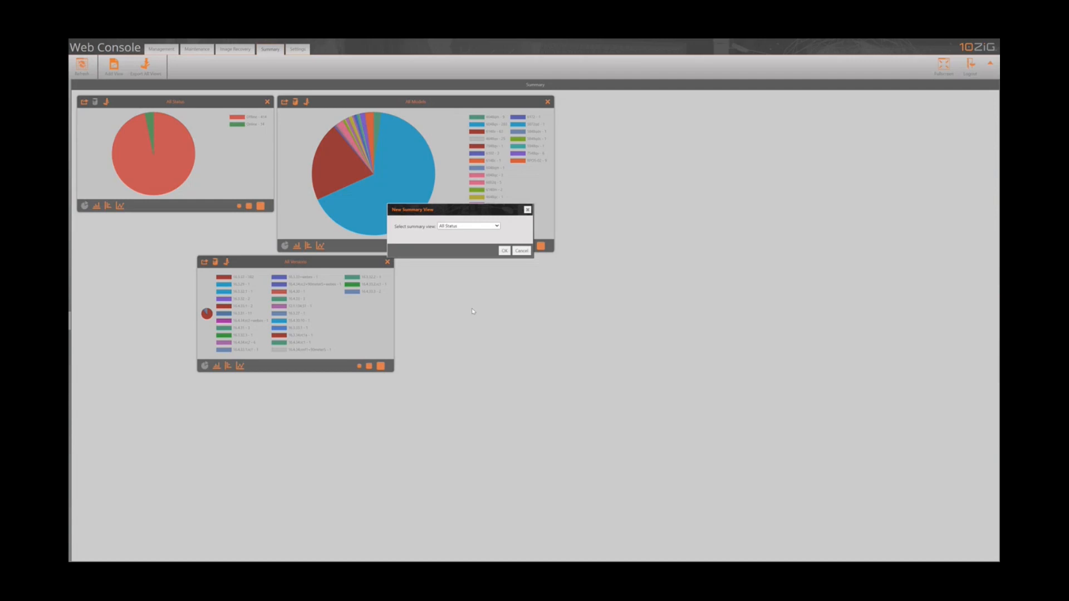
key(Down)
key(Return)
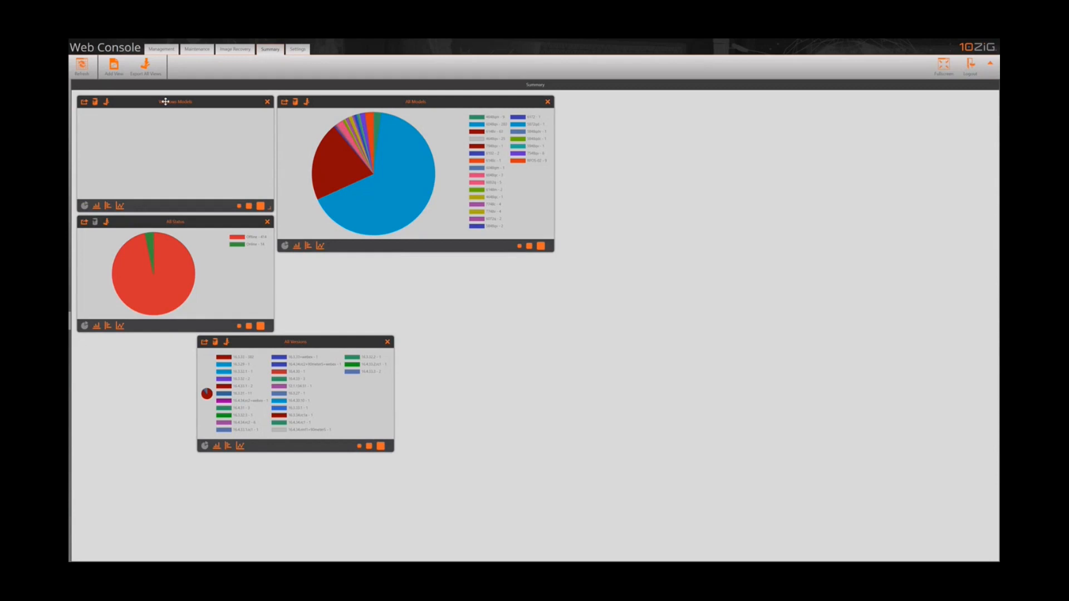
click(100, 206)
click(85, 206)
click(266, 102)
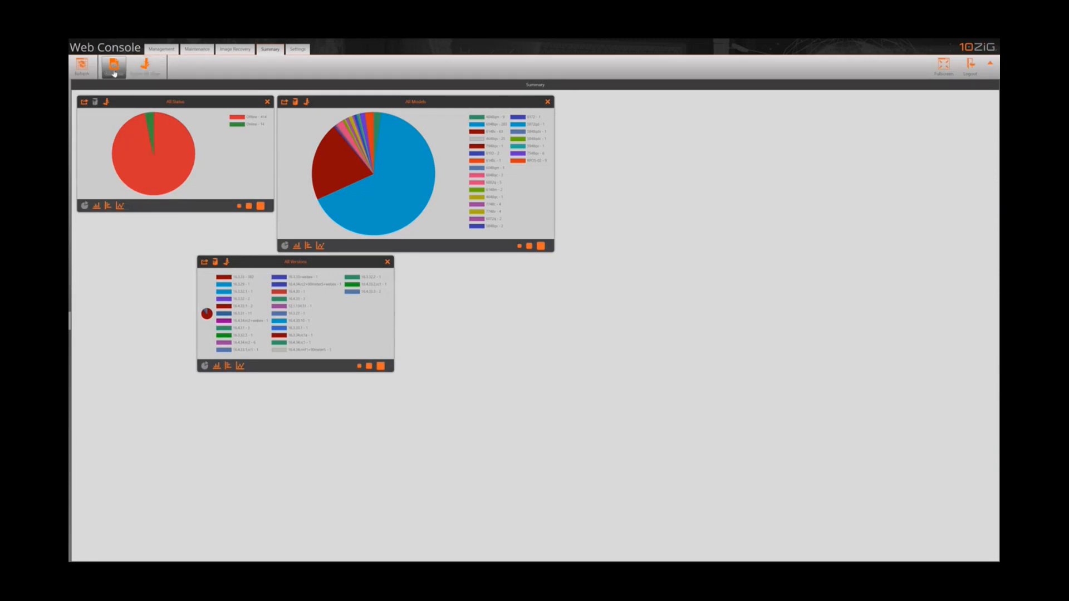
Cancel a second Add View, then move All Versions right and enlarge it to show the full pie
click(114, 66)
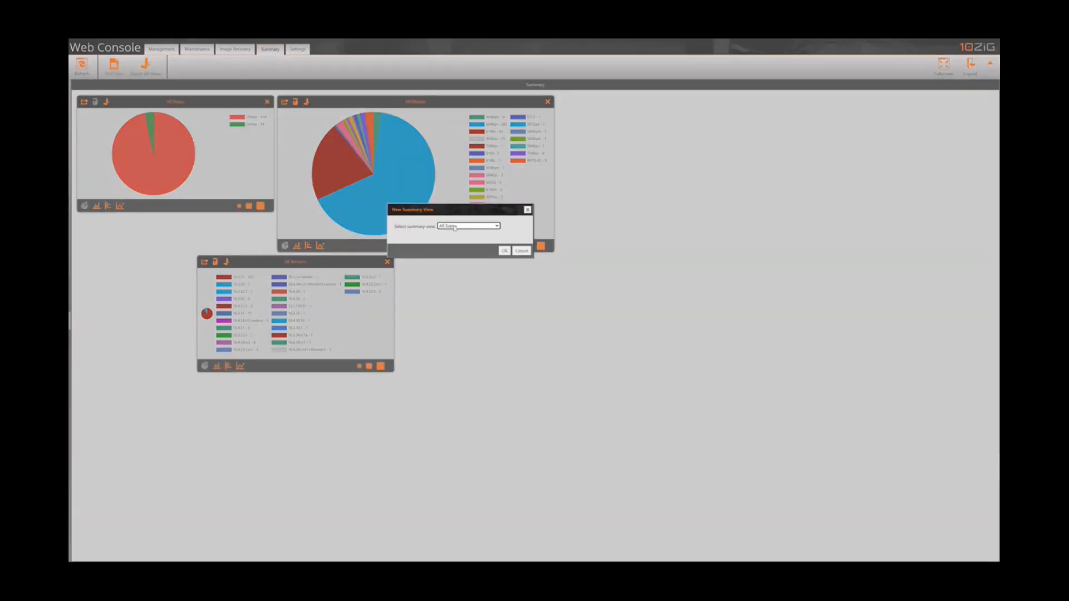
click(522, 251)
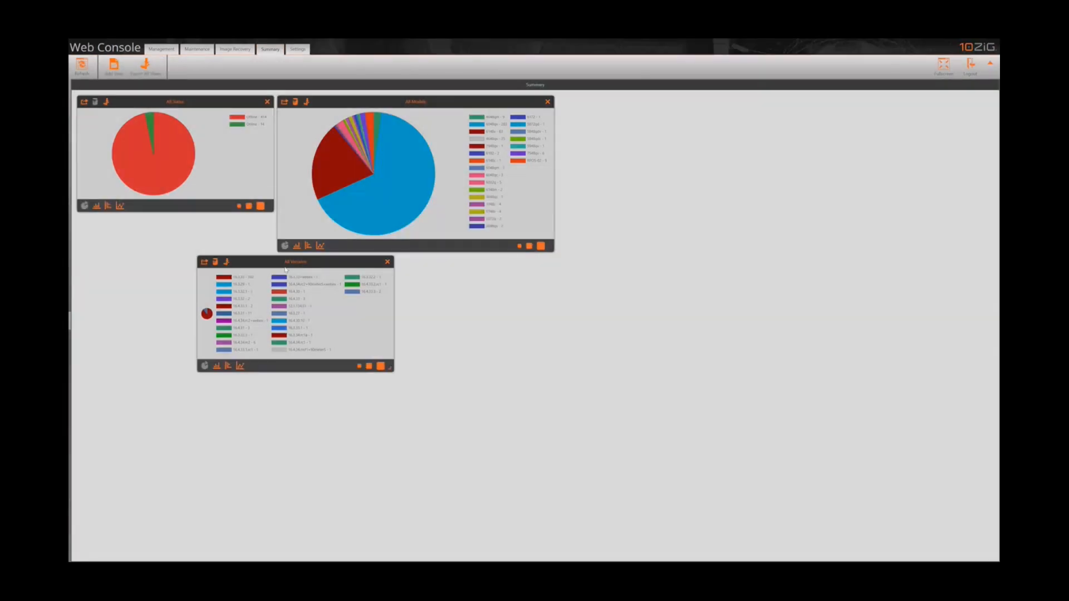
drag(286, 269, 334, 287)
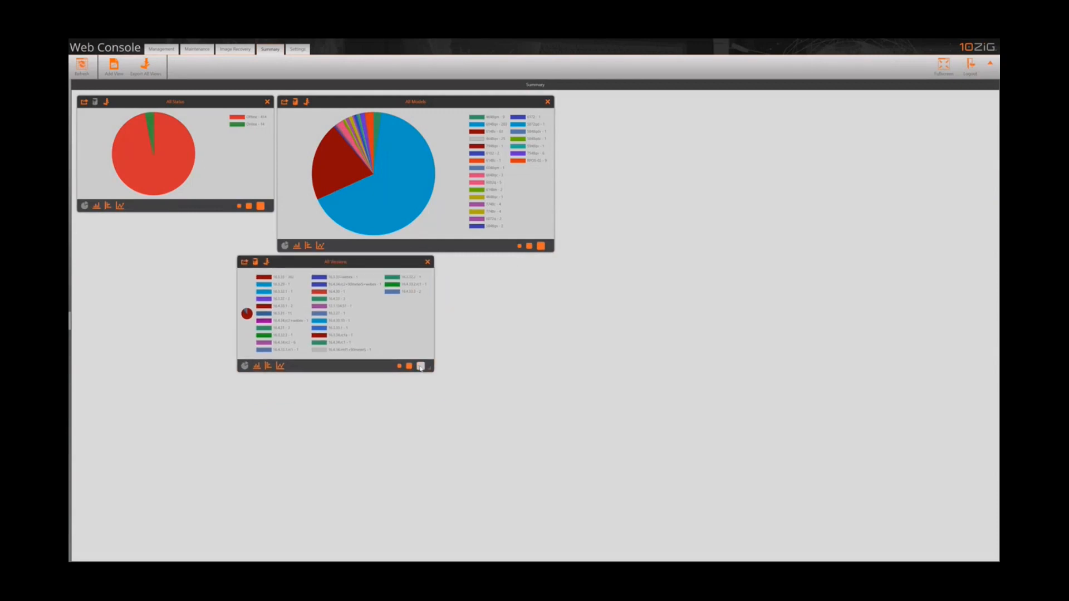
click(421, 367)
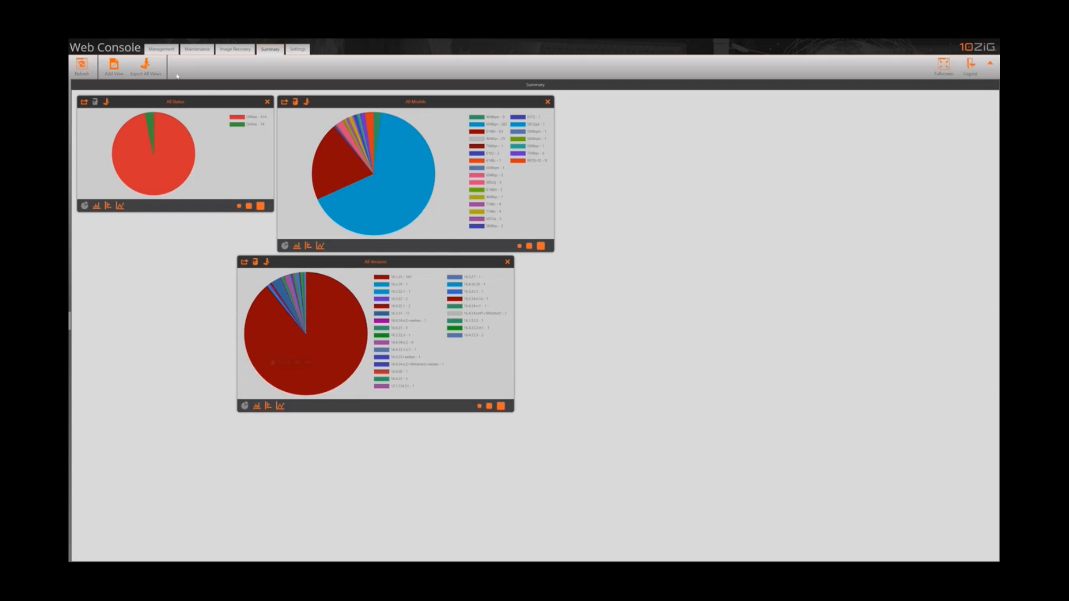
Open Export All Views and review the File Type and Sort Type options
click(147, 67)
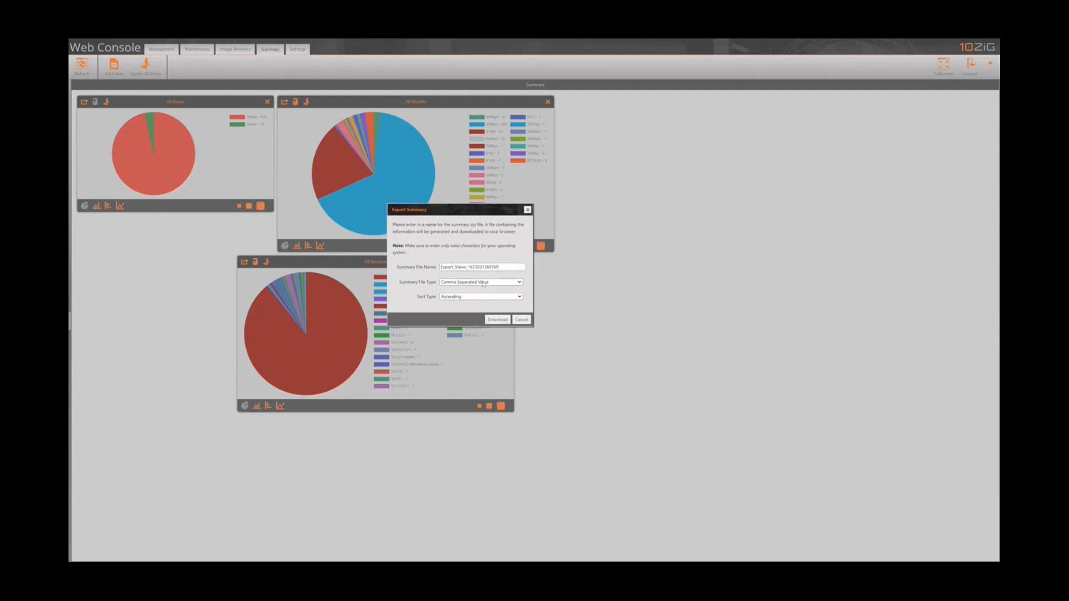
click(483, 282)
click(465, 296)
click(461, 302)
Cancel the summary export and return to the Management page's thin-client list
drag(463, 209, 390, 200)
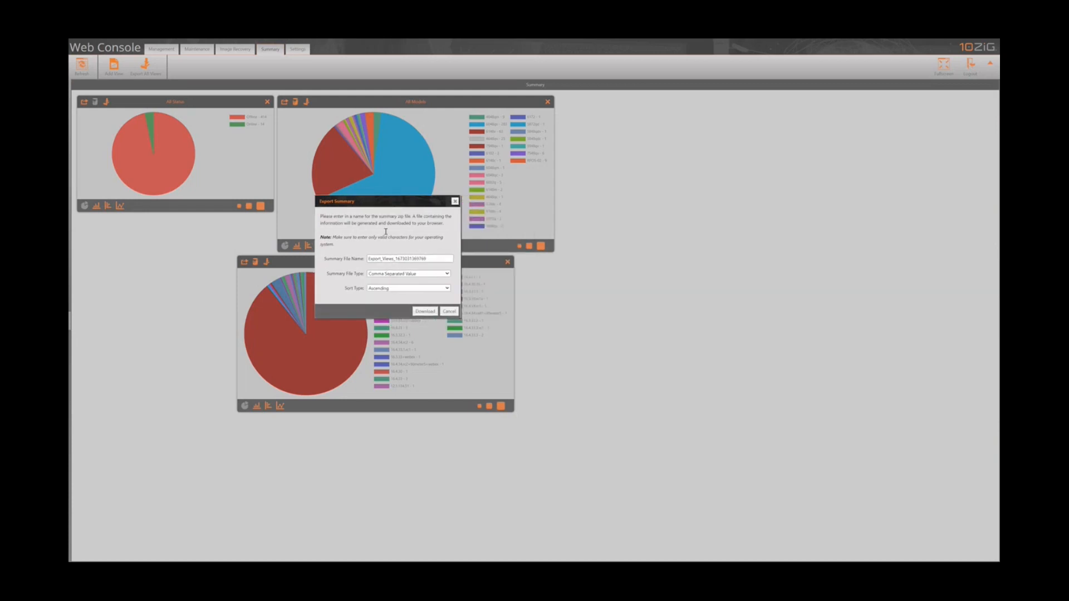
click(449, 311)
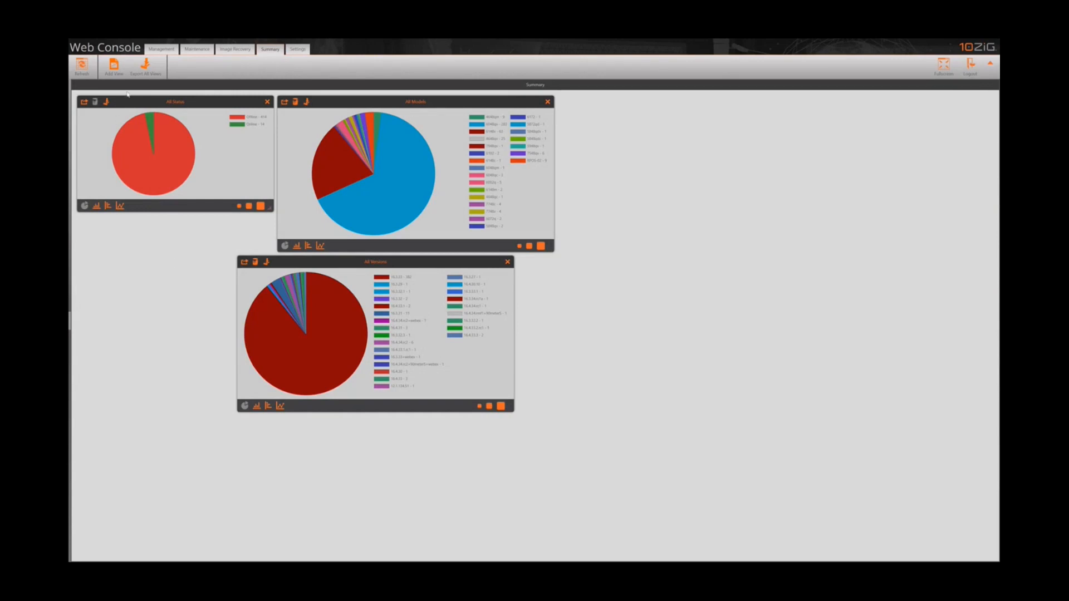
click(162, 49)
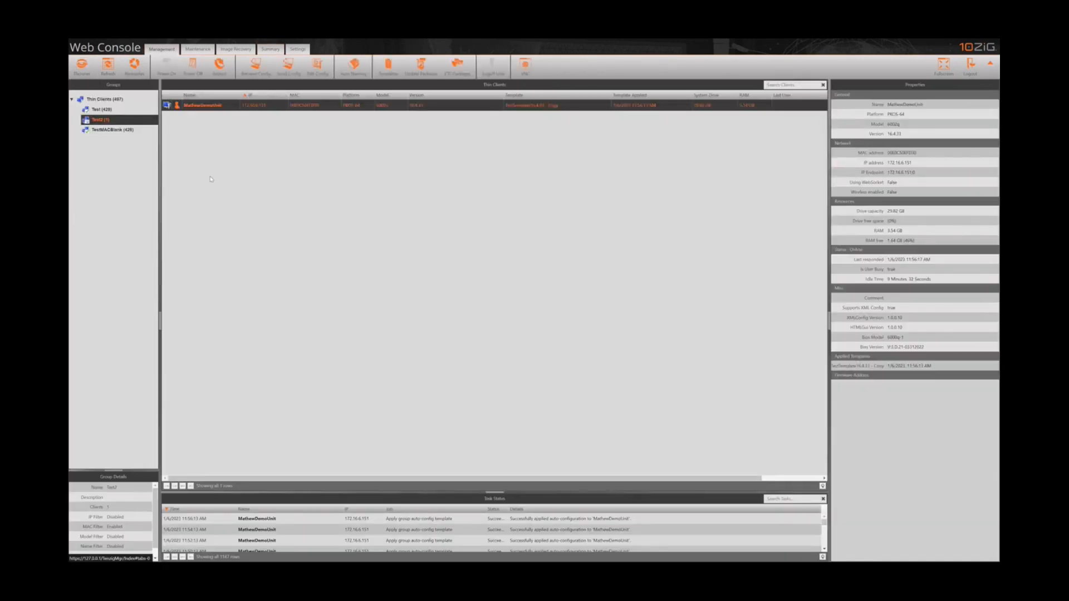